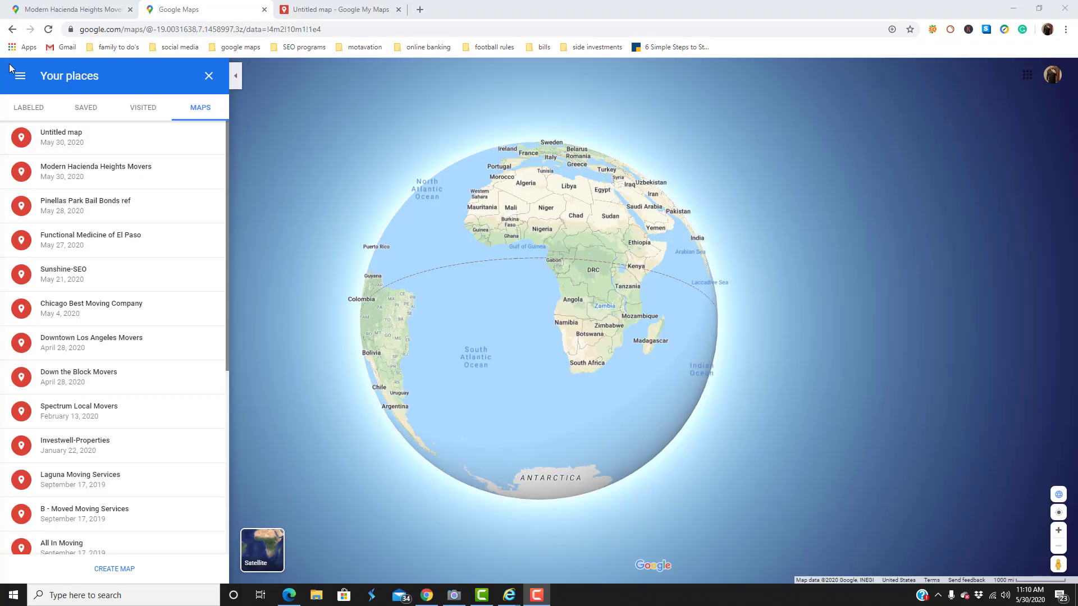
View the labeled places in Your places, and bring up the list of custom maps.
{"action": "left_click", "coordinate": [18, 79]}
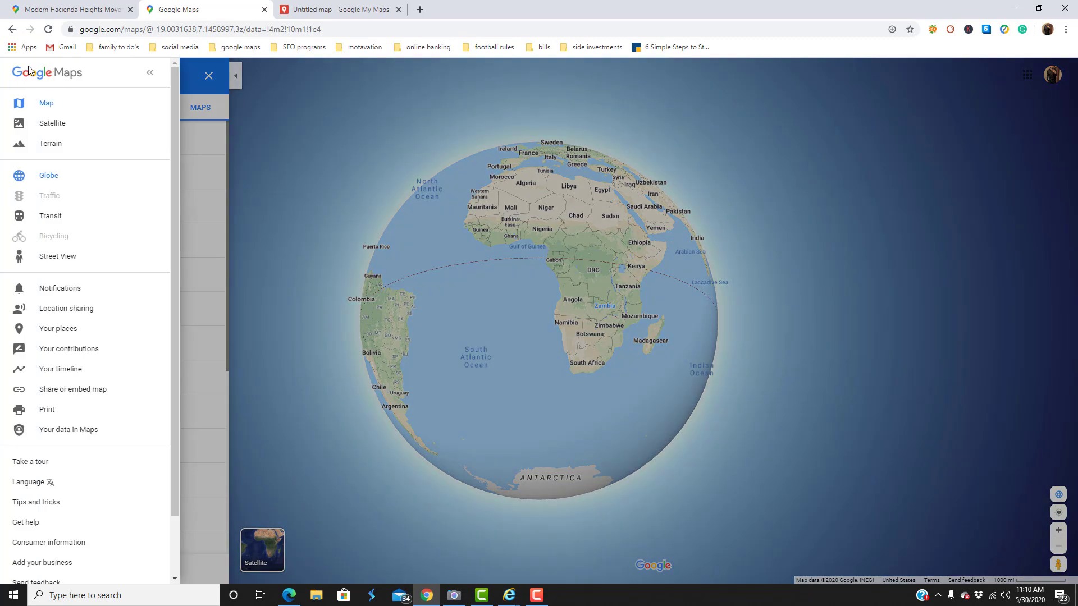
{"action": "left_click", "coordinate": [76, 329]}
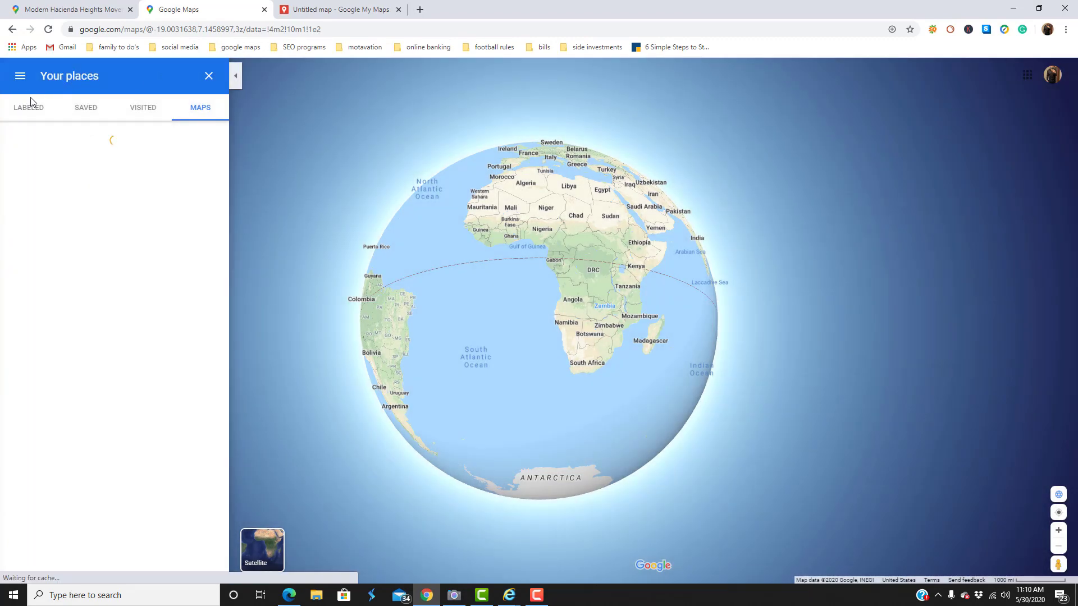
{"action": "left_click", "coordinate": [55, 110]}
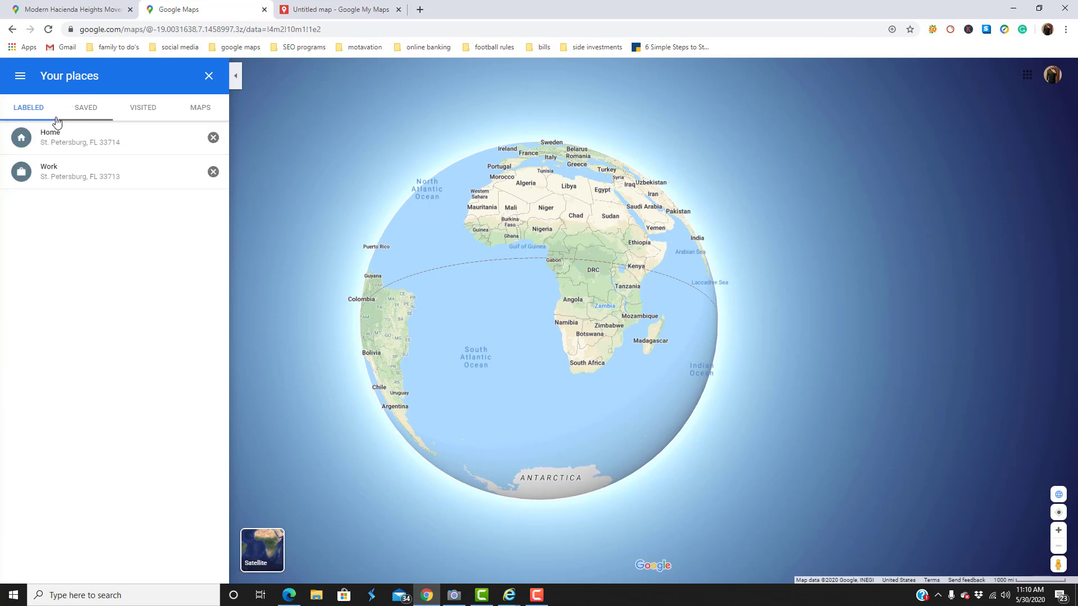
{"action": "left_click", "coordinate": [196, 113]}
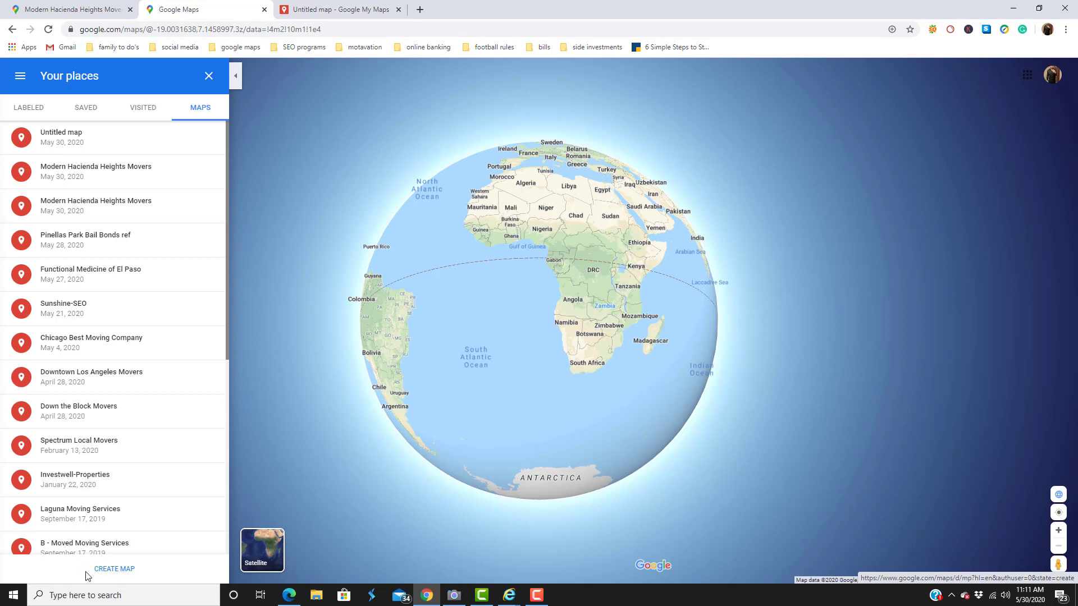
{"action": "left_click", "coordinate": [344, 9]}
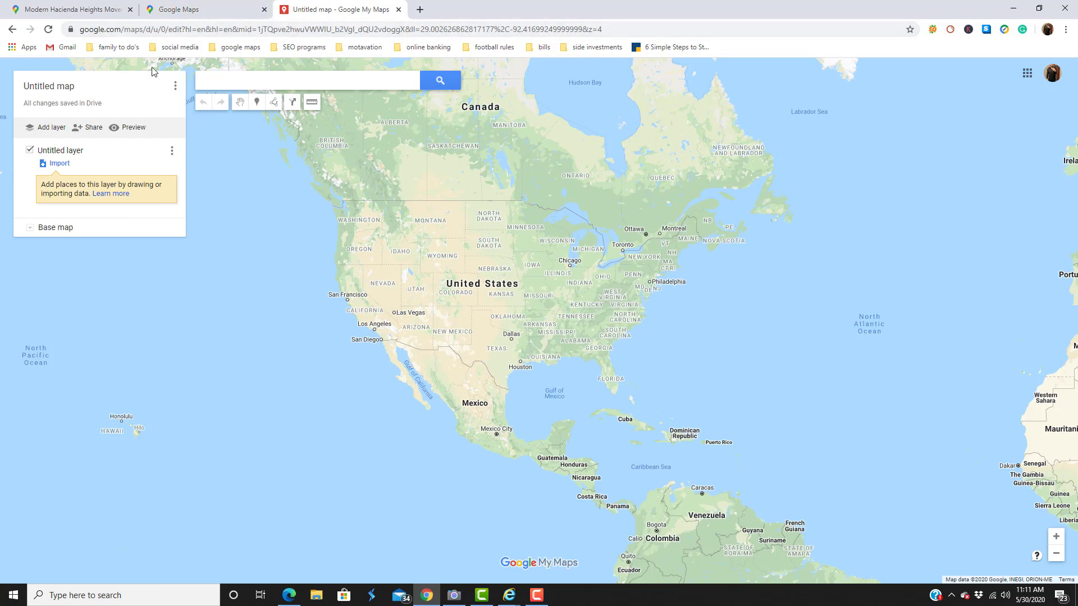
{"action": "left_click", "coordinate": [59, 87]}
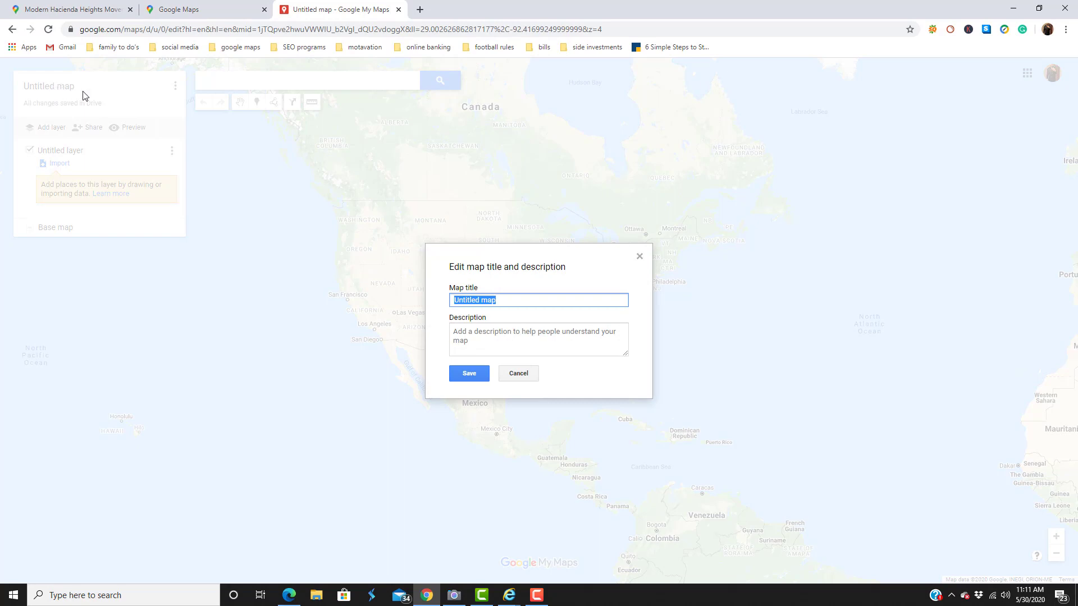
{"action": "left_click", "coordinate": [531, 372]}
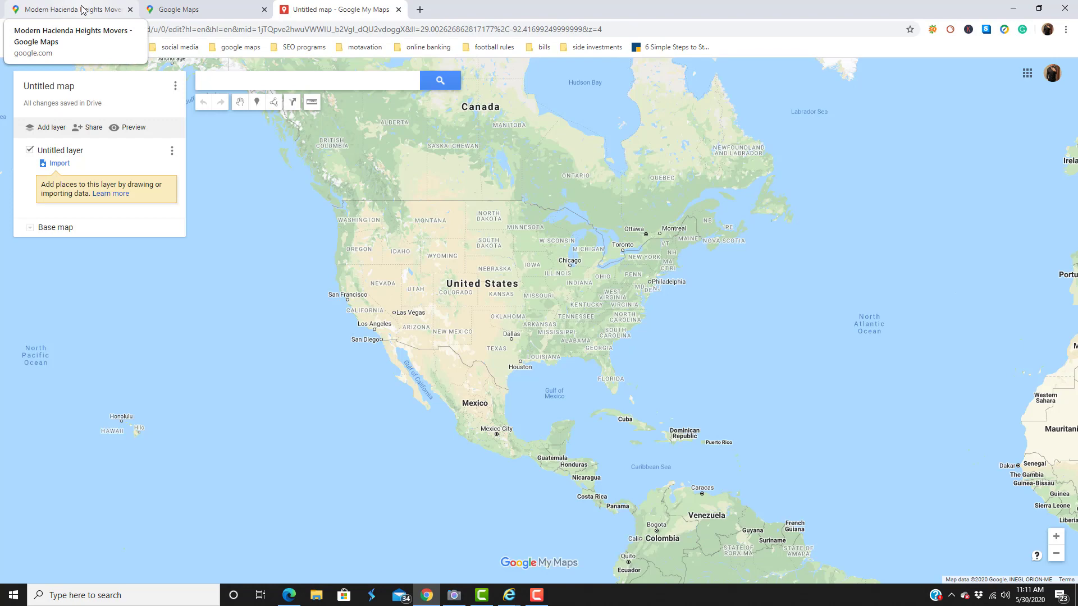
Copy the name "Modern Hacienda Heights Movers" from the finished reference map and enter it as the untitled map's title.
{"action": "left_click", "coordinate": [81, 10]}
{"action": "triple_click", "coordinate": [168, 174]}
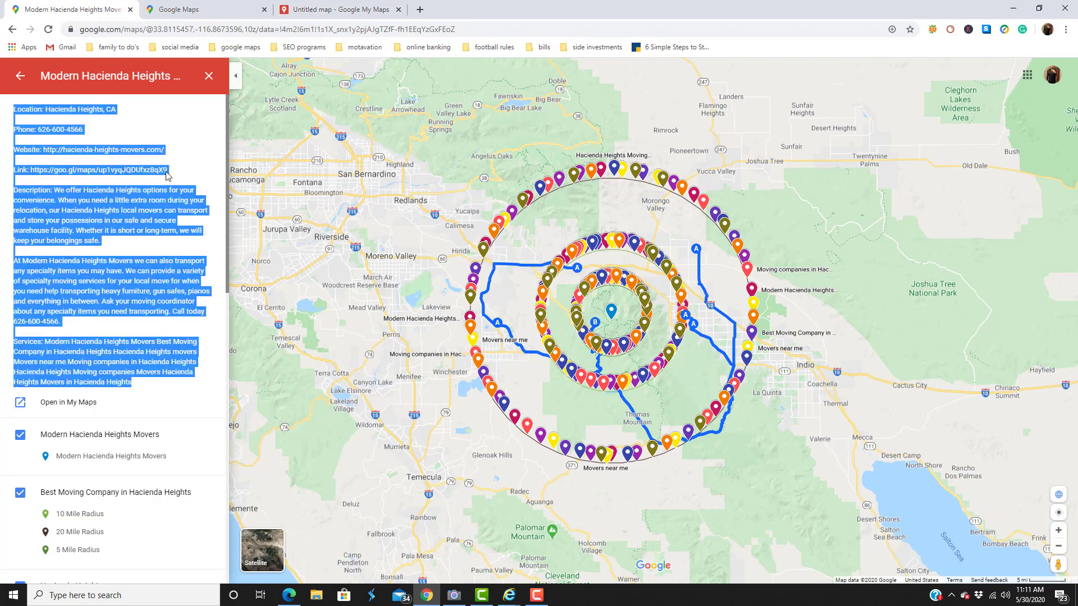
{"action": "left_click", "coordinate": [172, 132]}
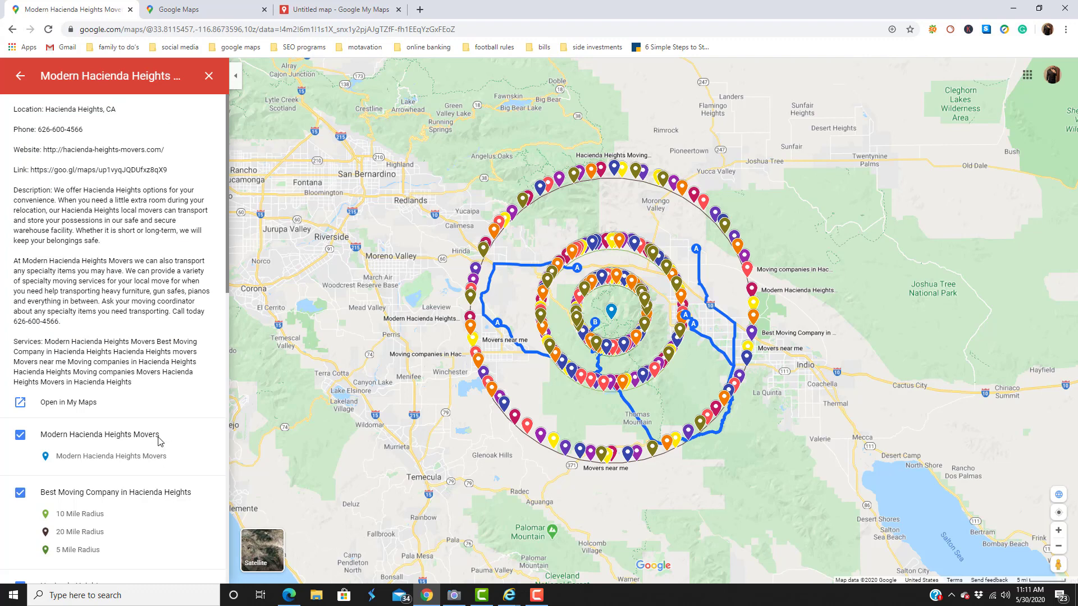
{"action": "left_click_drag", "start_coordinate": [159, 437], "coordinate": [155, 437]}
{"action": "left_click_drag", "start_coordinate": [160, 436], "coordinate": [38, 438]}
{"action": "key", "text": "ctrl+c"}
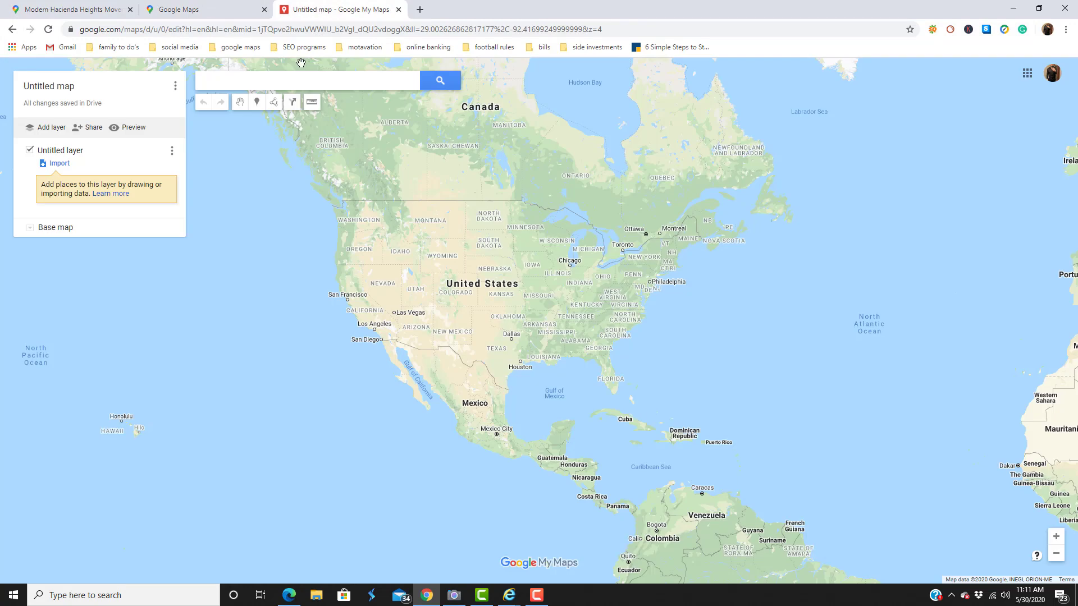
{"action": "left_click", "coordinate": [336, 10]}
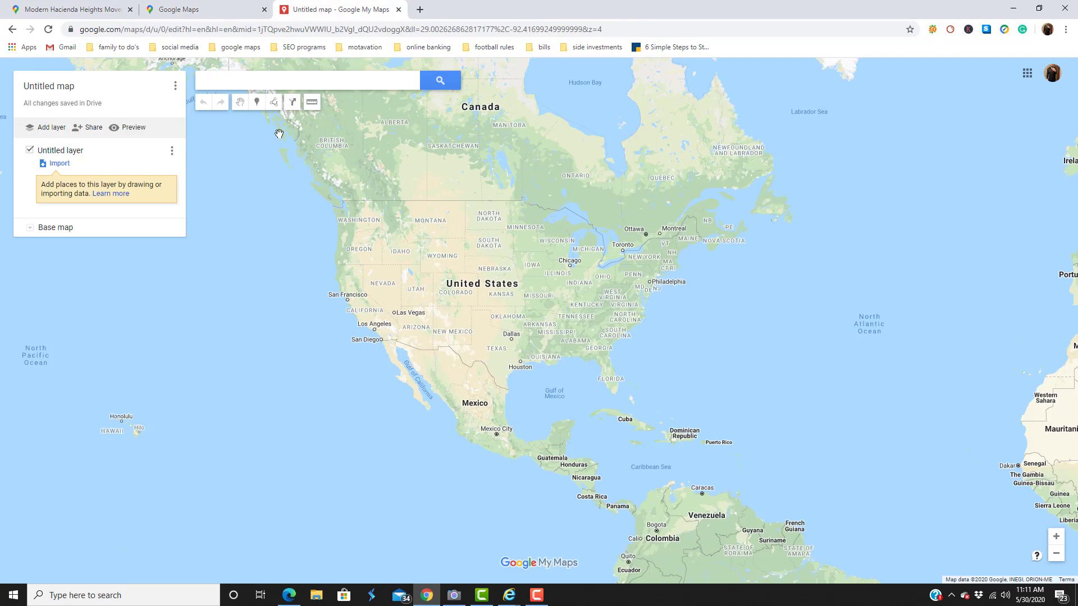
{"action": "left_click", "coordinate": [74, 89]}
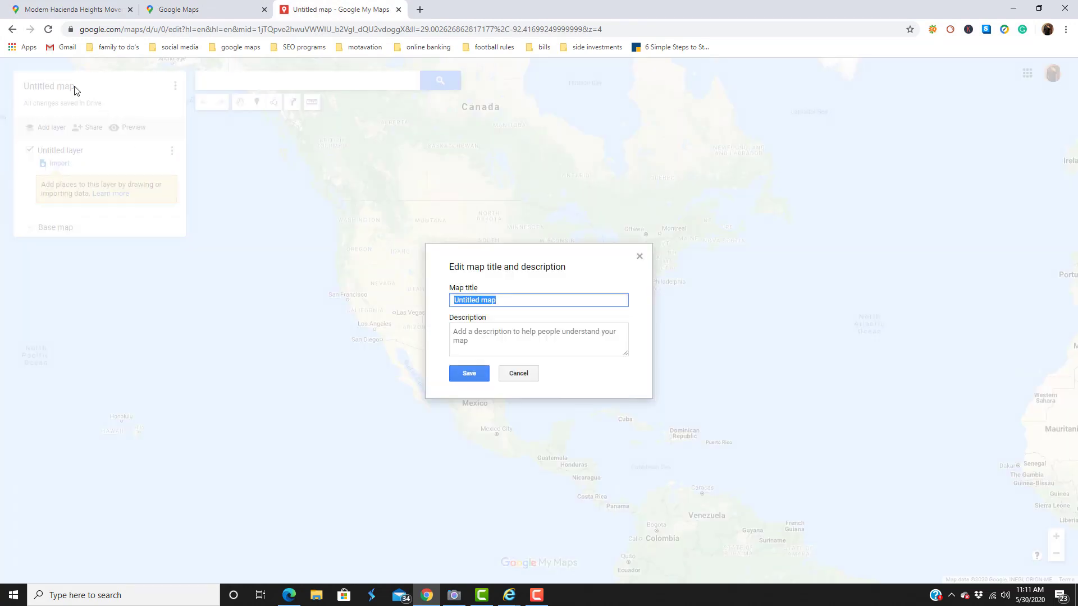
{"action": "key", "text": "ctrl+v"}
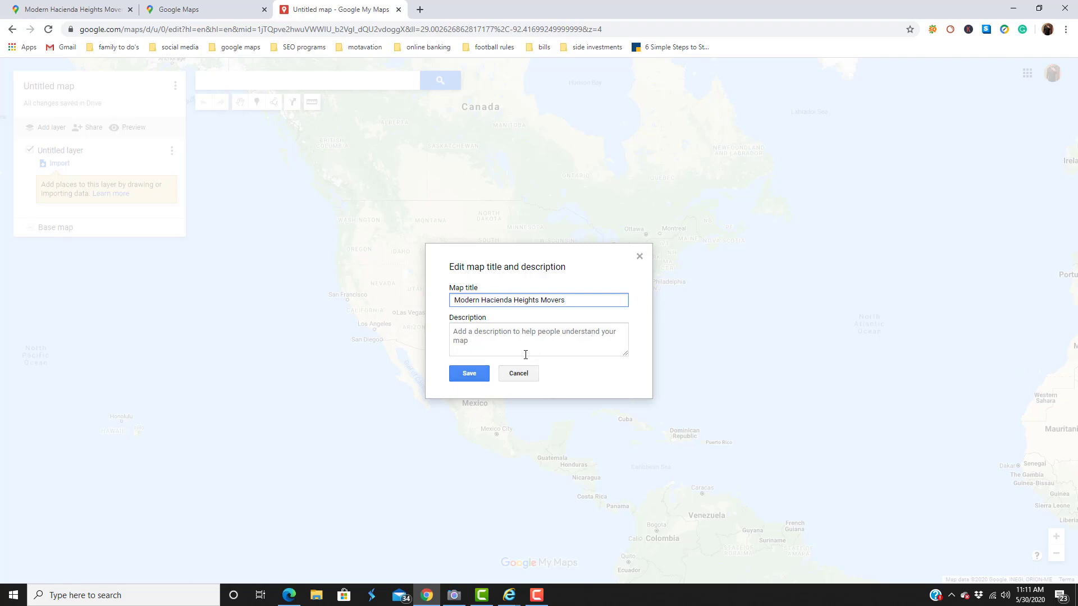
Copy the full business details from the reference map into the new map's description and save the title and description.
{"action": "left_click", "coordinate": [61, 9]}
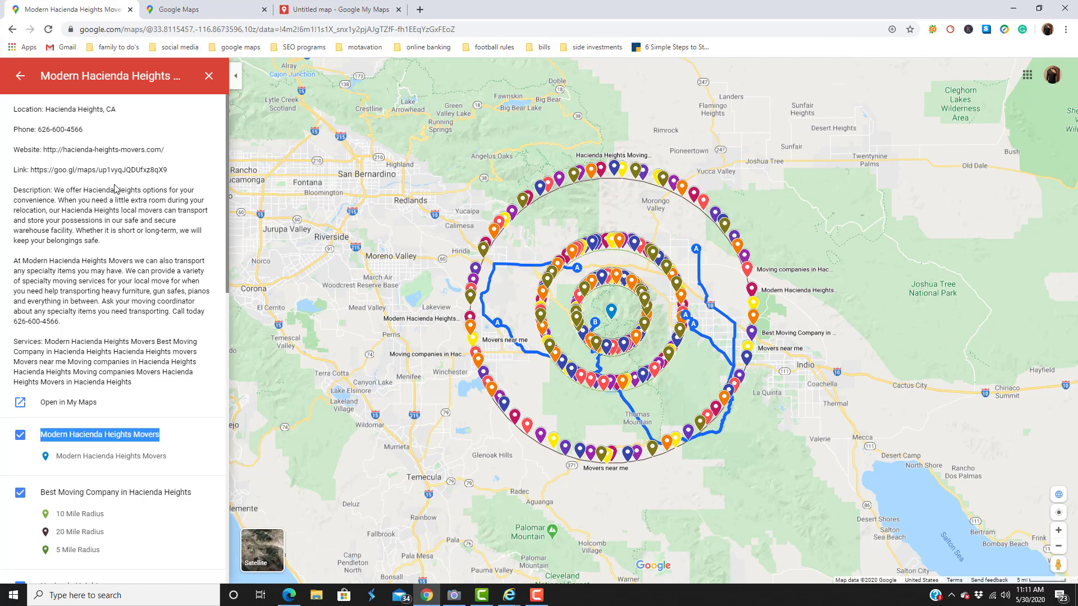
{"action": "left_click_drag", "start_coordinate": [117, 109], "coordinate": [16, 111]}
{"action": "left_click", "coordinate": [121, 130]}
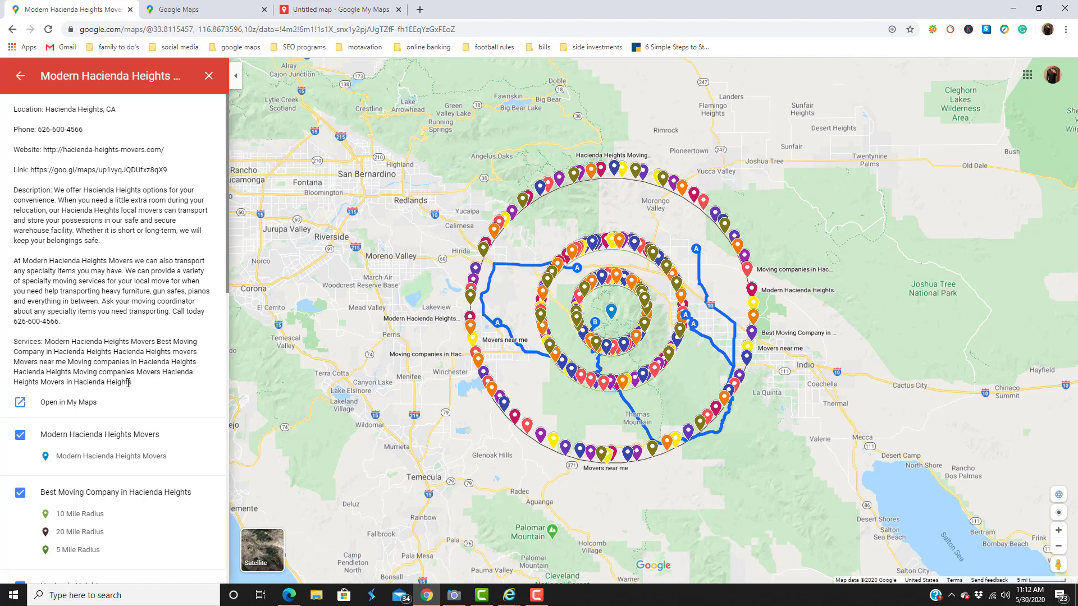
{"action": "left_click_drag", "start_coordinate": [131, 382], "coordinate": [7, 96]}
{"action": "key", "text": "ctrl+c"}
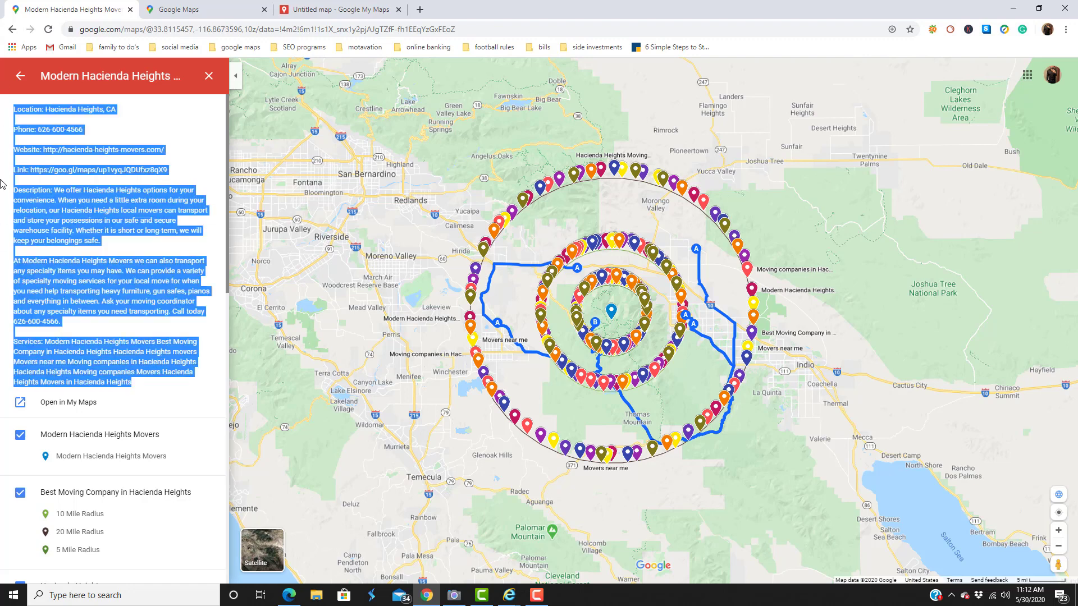
{"action": "left_click", "coordinate": [319, 13]}
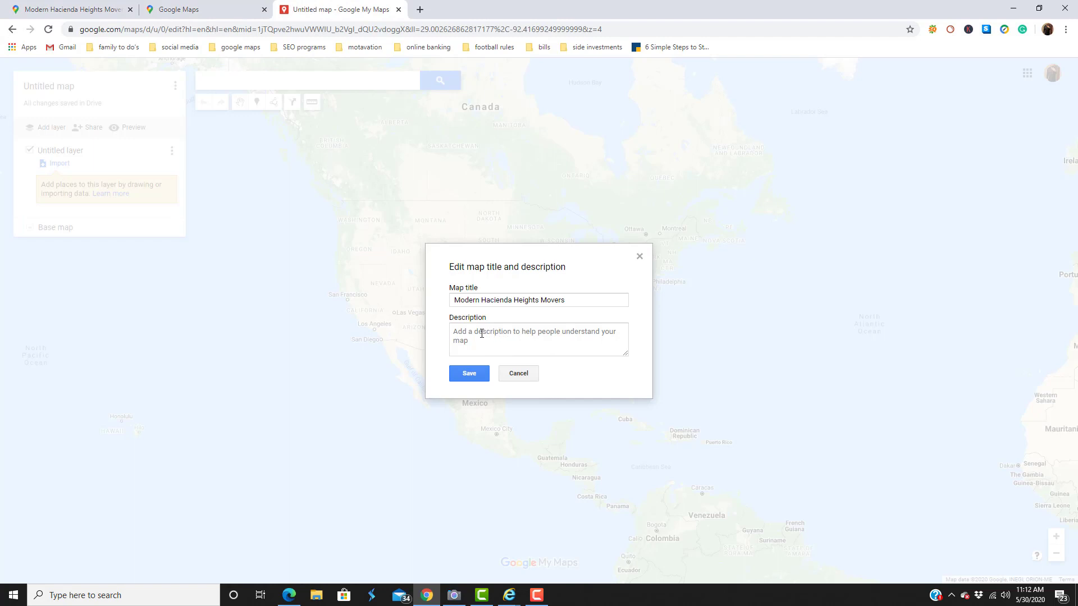
{"action": "key", "text": "ctrl+v"}
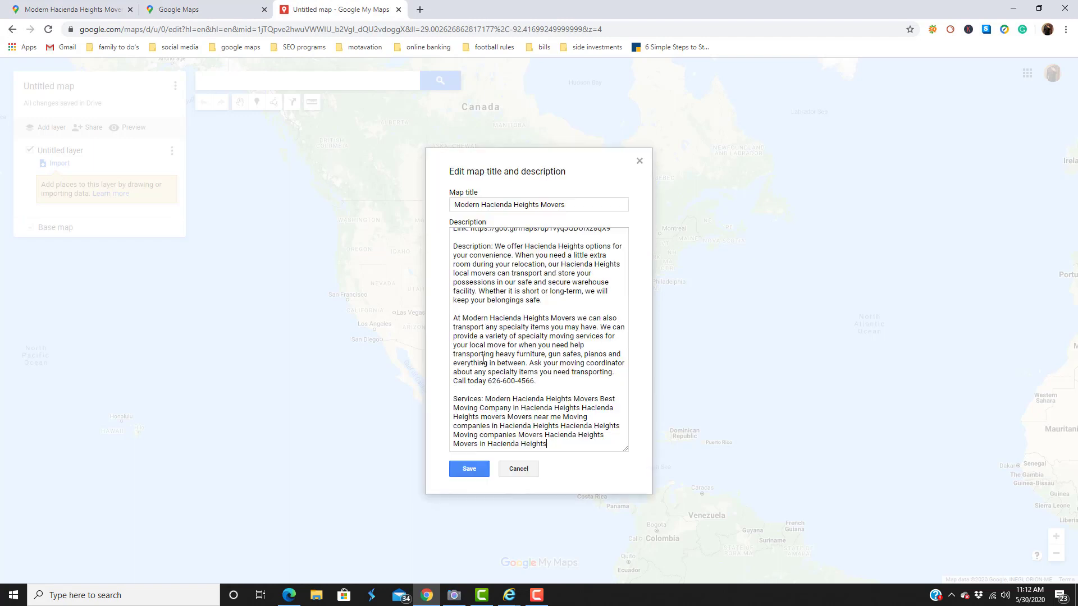
{"action": "left_click", "coordinate": [466, 472]}
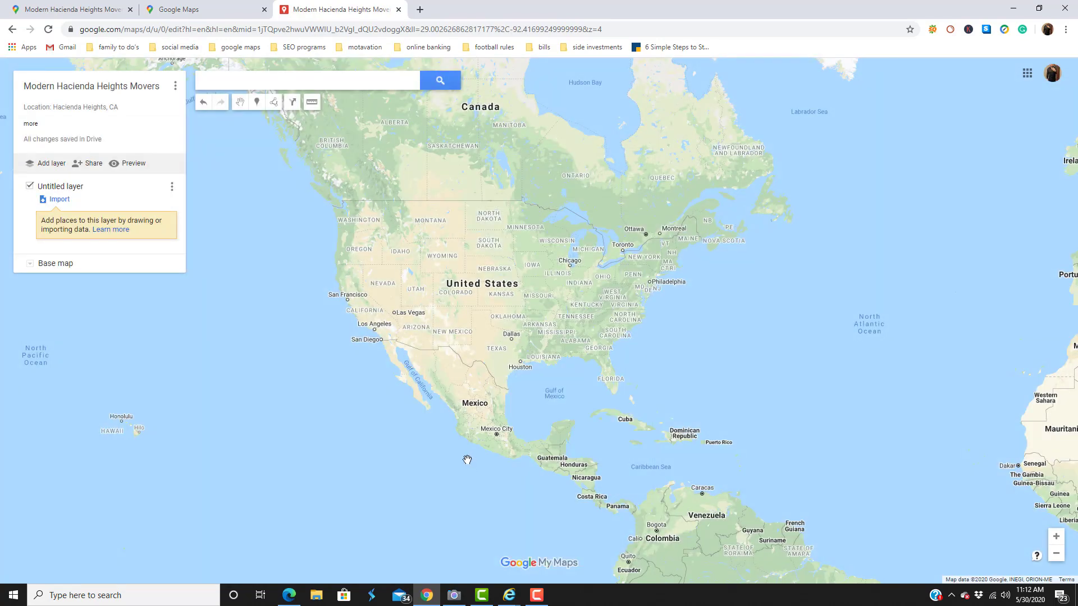
{"action": "left_click", "coordinate": [30, 124]}
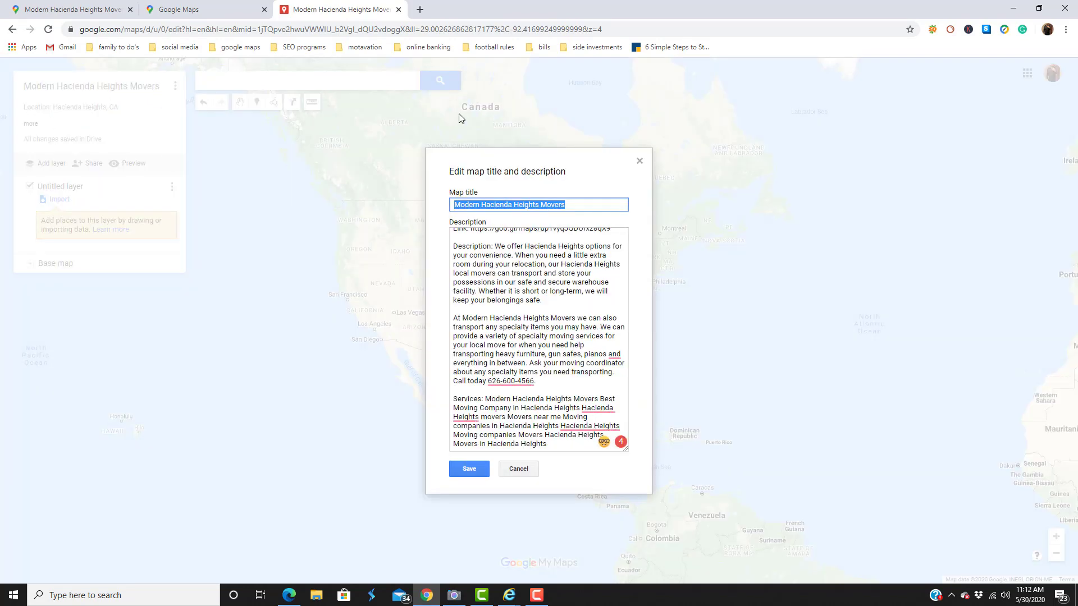
{"action": "left_click", "coordinate": [518, 469]}
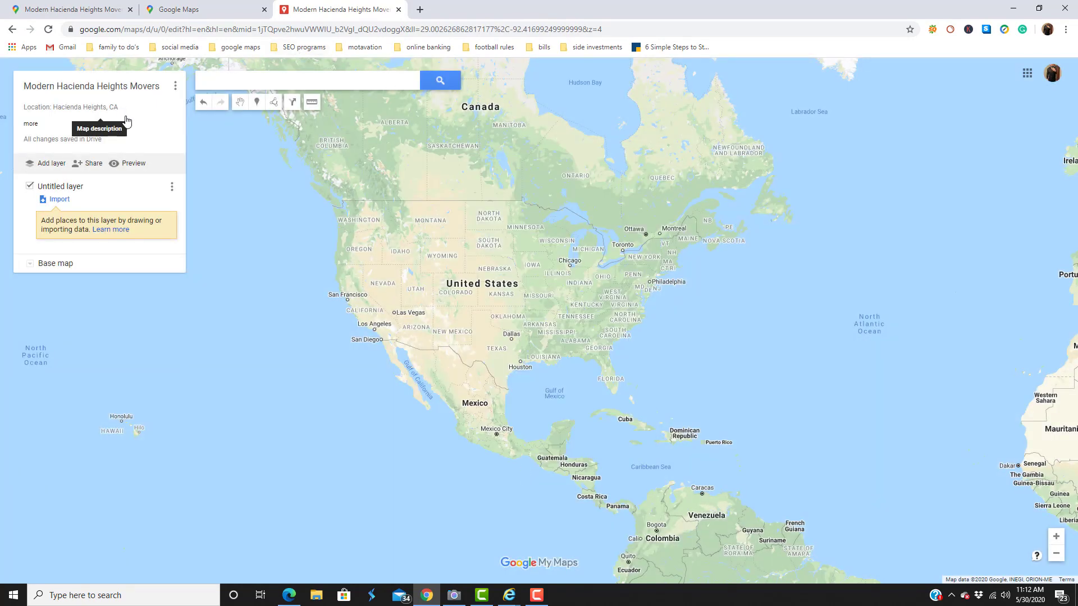
Search the map for the business's street address and add the found place to the untitled layer.
{"action": "left_click", "coordinate": [256, 105]}
{"action": "left_click", "coordinate": [321, 79]}
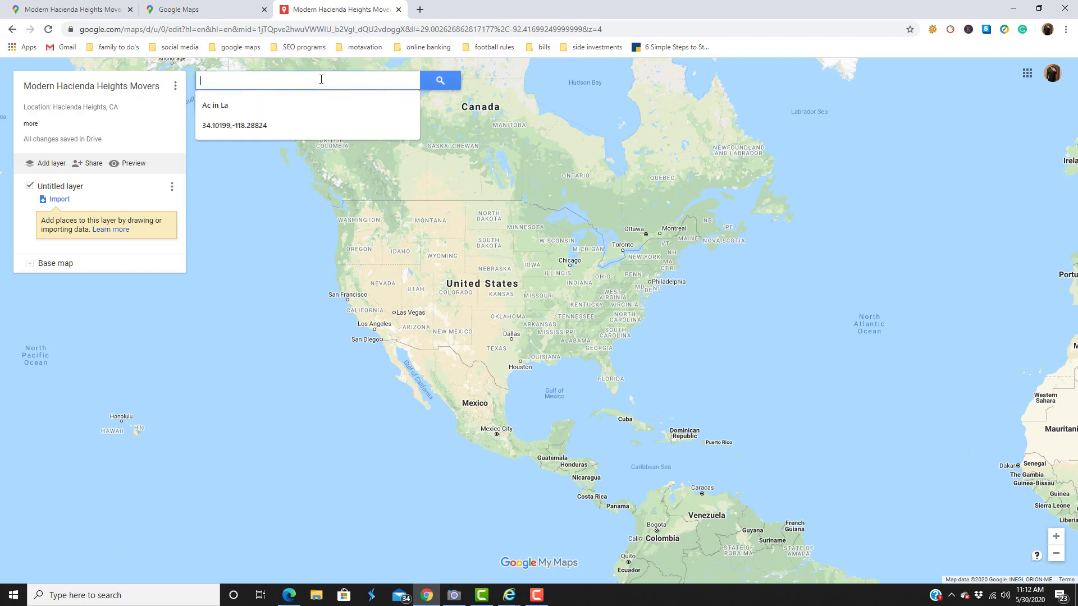
{"action": "type", "text": "2511"}
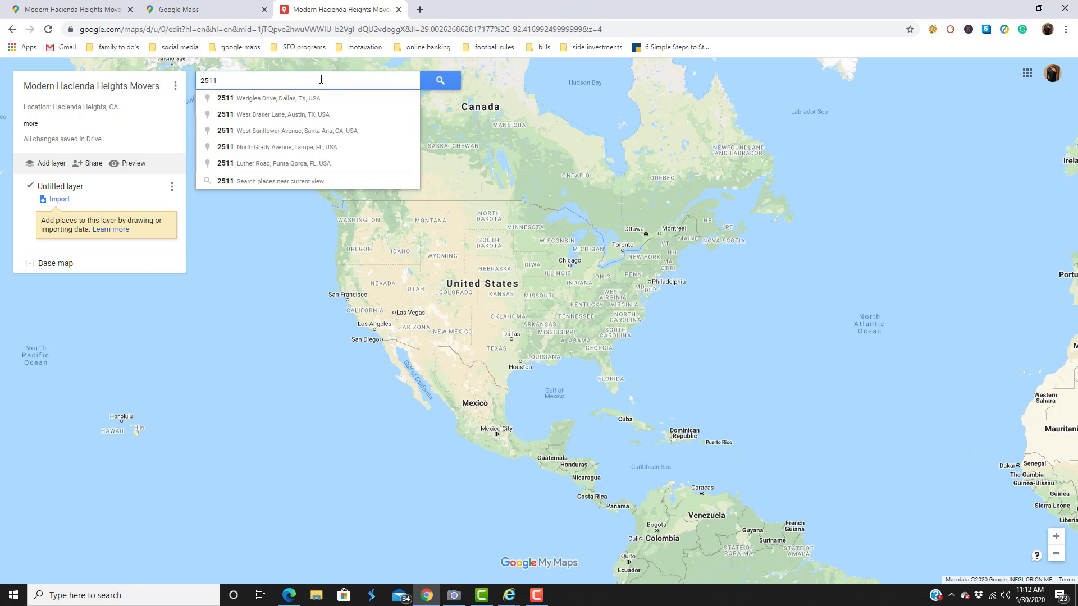
{"action": "type", "text": " 55th"}
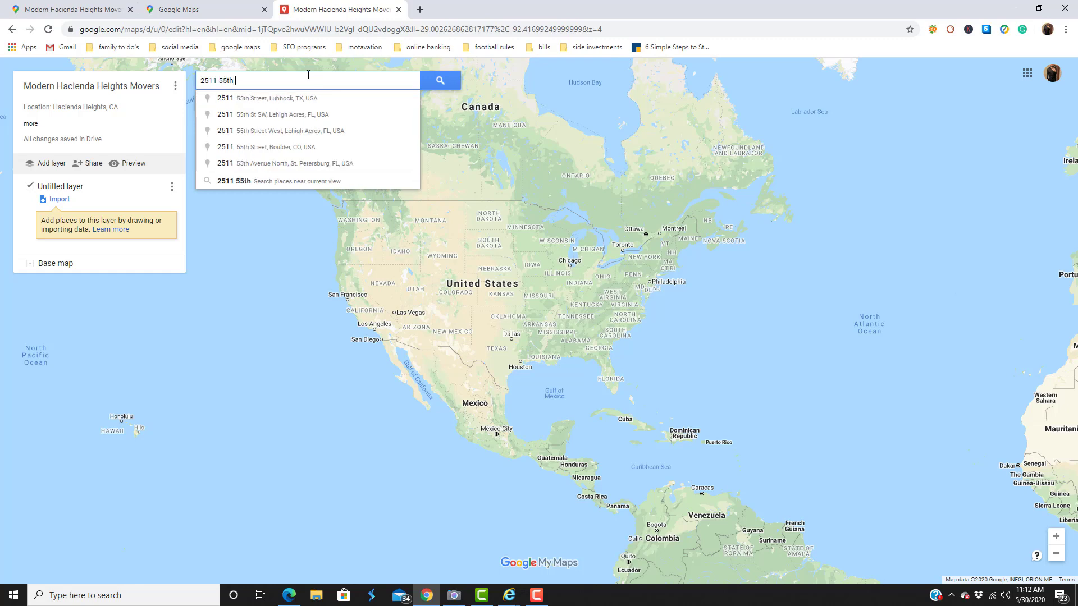
{"action": "type", "text": " ave"}
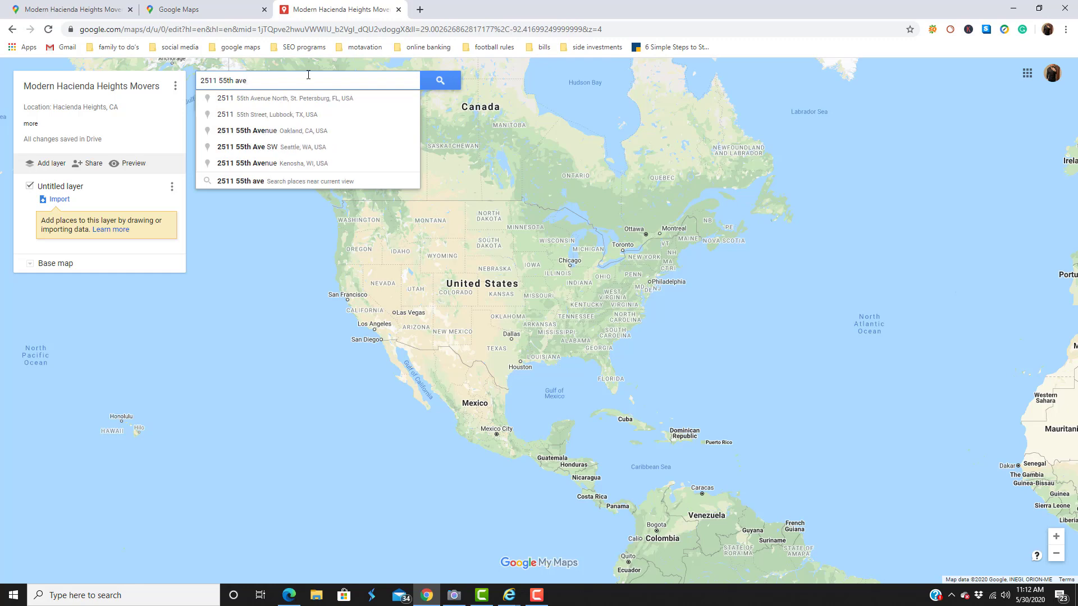
{"action": "key", "text": "BackSpace"}
{"action": "key", "text": "BackSpace"}
{"action": "key", "text": "BackSpace"}
{"action": "key", "text": "BackSpace"}
{"action": "key", "text": "BackSpace"}
{"action": "key", "text": "BackSpace"}
{"action": "key", "text": "BackSpace"}
{"action": "key", "text": "BackSpace"}
{"action": "key", "text": "BackSpace"}
{"action": "key", "text": "BackSpace"}
{"action": "key", "text": "BackSpace"}
{"action": "key", "text": "BackSpace"}
{"action": "key", "text": "BackSpace"}
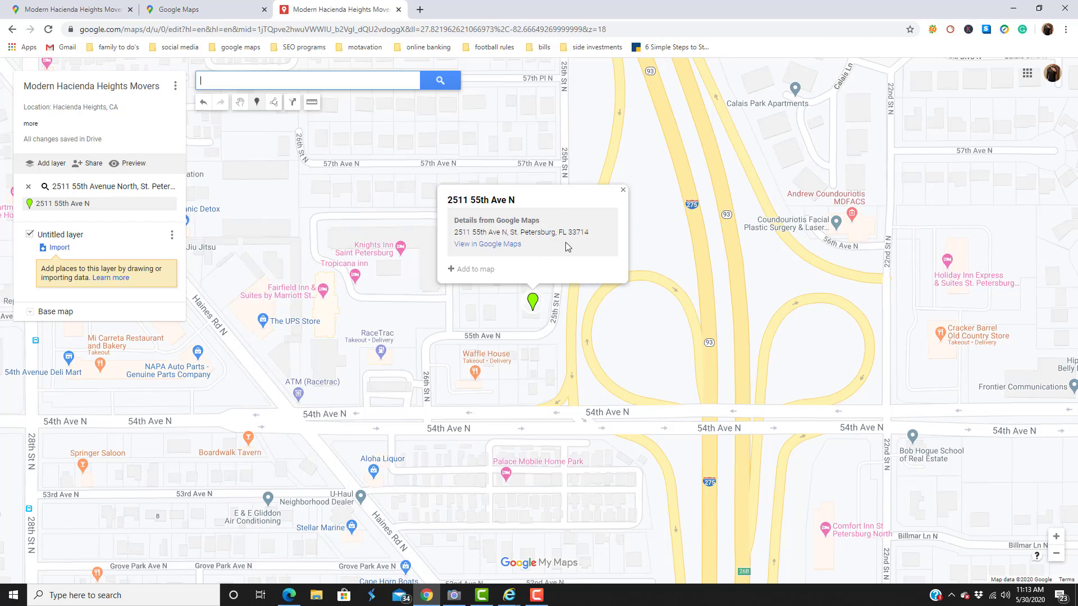
{"action": "left_click", "coordinate": [471, 270]}
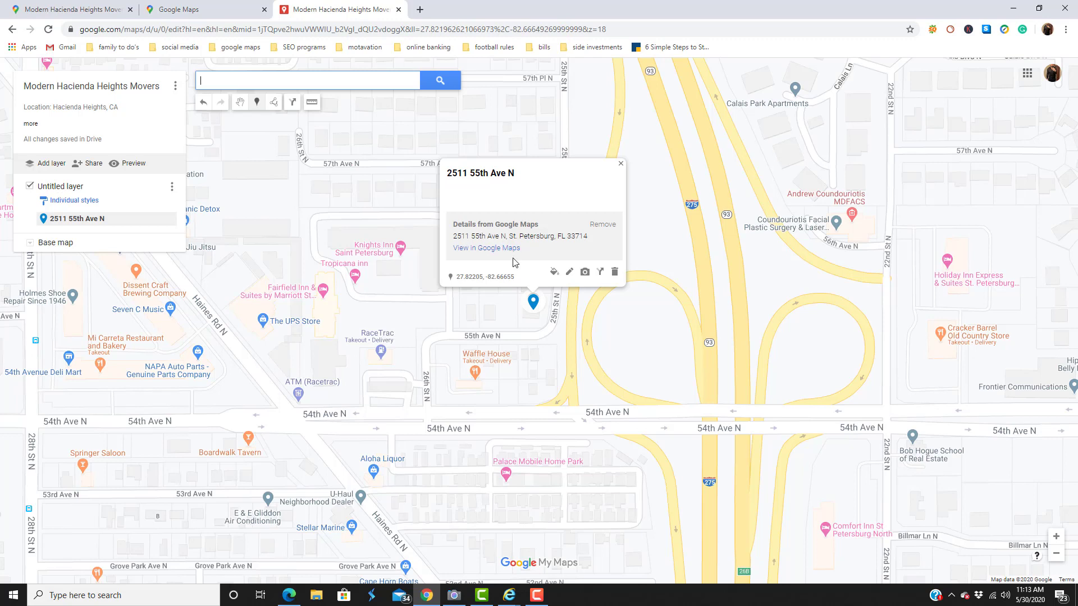
Replace the added marker's title with the map title "Modern Hacienda Heights Movers".
{"action": "left_click", "coordinate": [569, 274]}
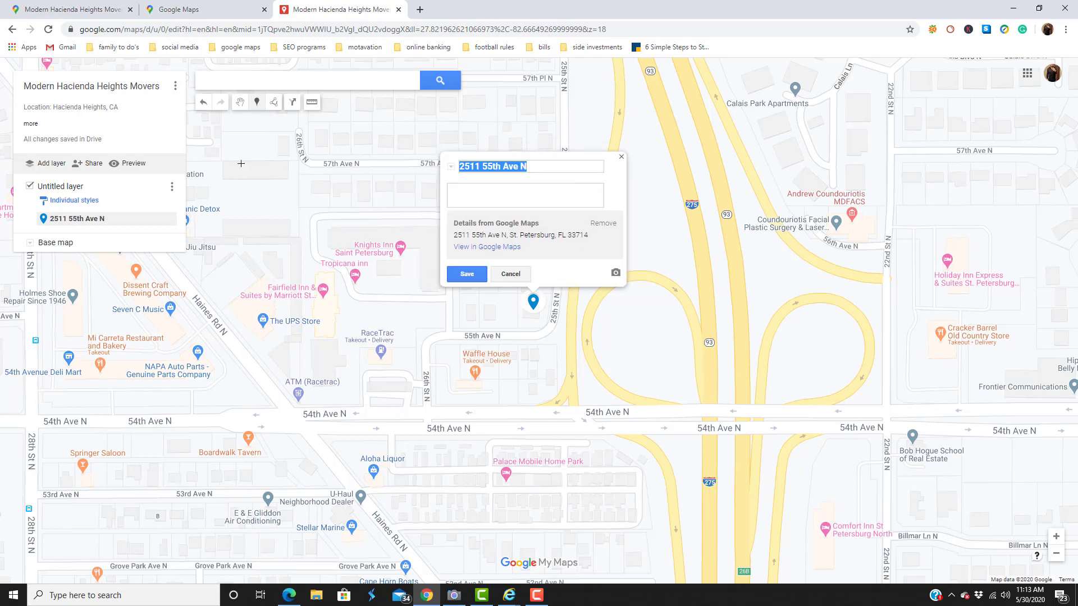
{"action": "left_click_drag", "start_coordinate": [161, 87], "coordinate": [22, 89]}
{"action": "key", "text": "ctrl+c"}
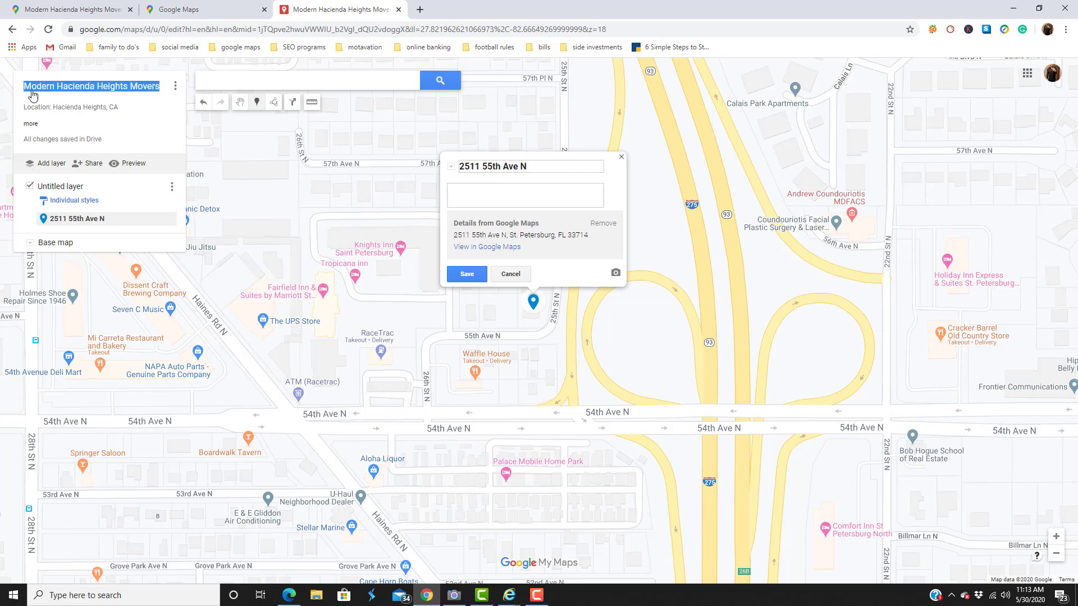
{"action": "left_click", "coordinate": [533, 168]}
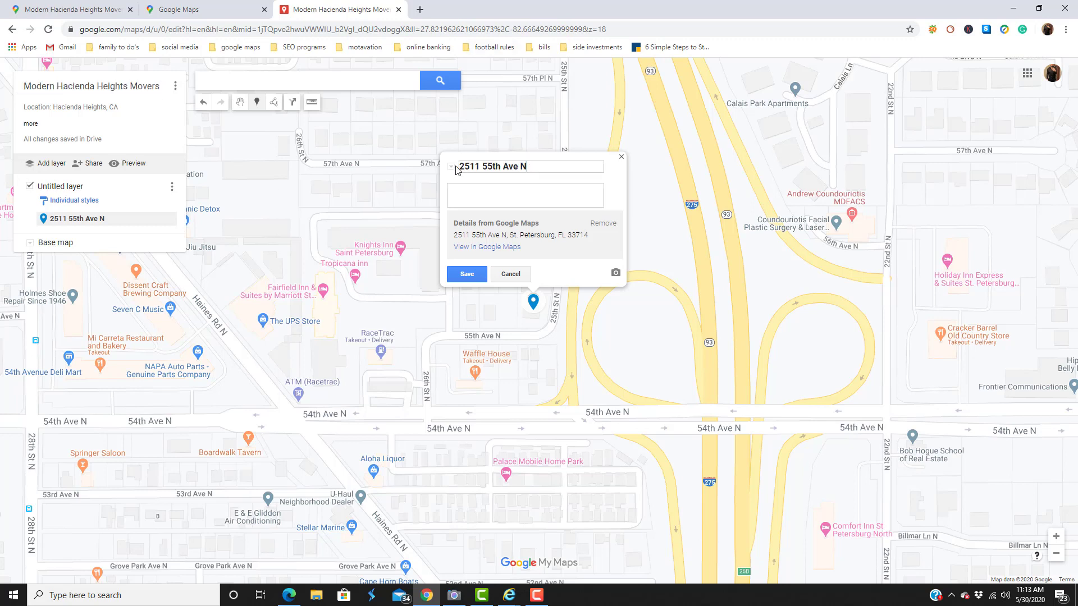
{"action": "key", "text": "ctrl+a"}
{"action": "key", "text": "BackSpace"}
{"action": "key", "text": "ctrl+v"}
Copy the full business details from the reference map into the marker's description and save the marker.
{"action": "left_click", "coordinate": [26, 8]}
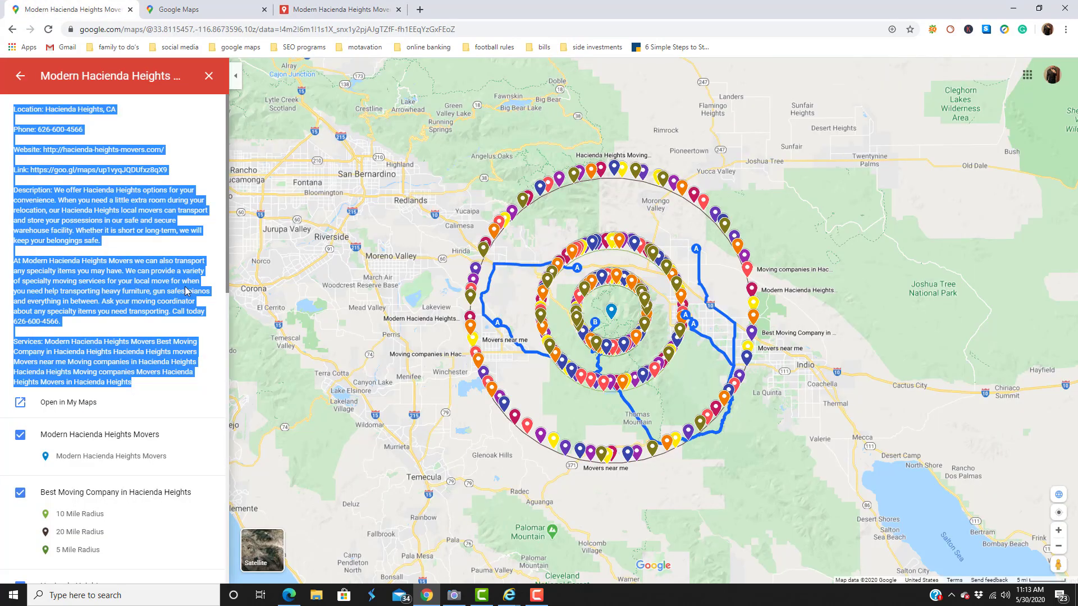
{"action": "left_click_drag", "start_coordinate": [149, 392], "coordinate": [4, 121]}
{"action": "left_click", "coordinate": [327, 9]}
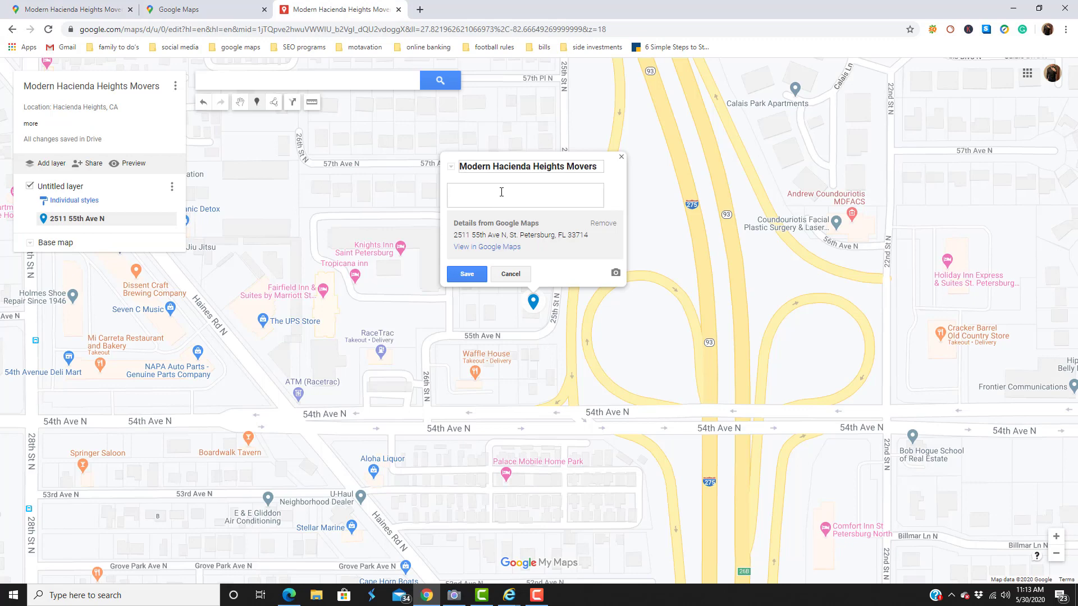
{"action": "key", "text": "ctrl+v"}
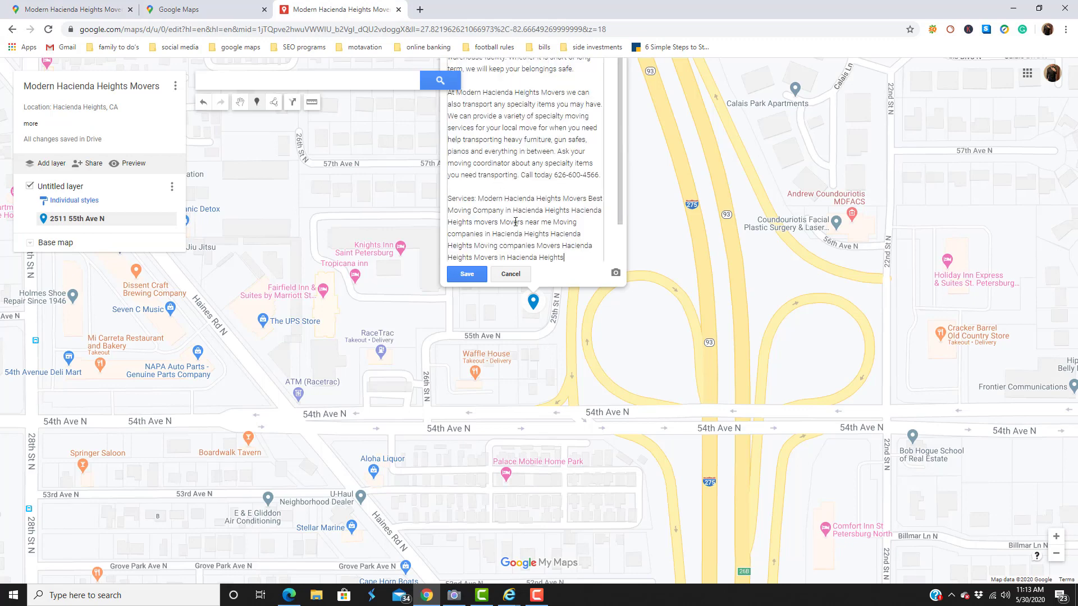
{"action": "scroll", "coordinate": [515, 221], "scroll_direction": "down", "scroll_amount": 1}
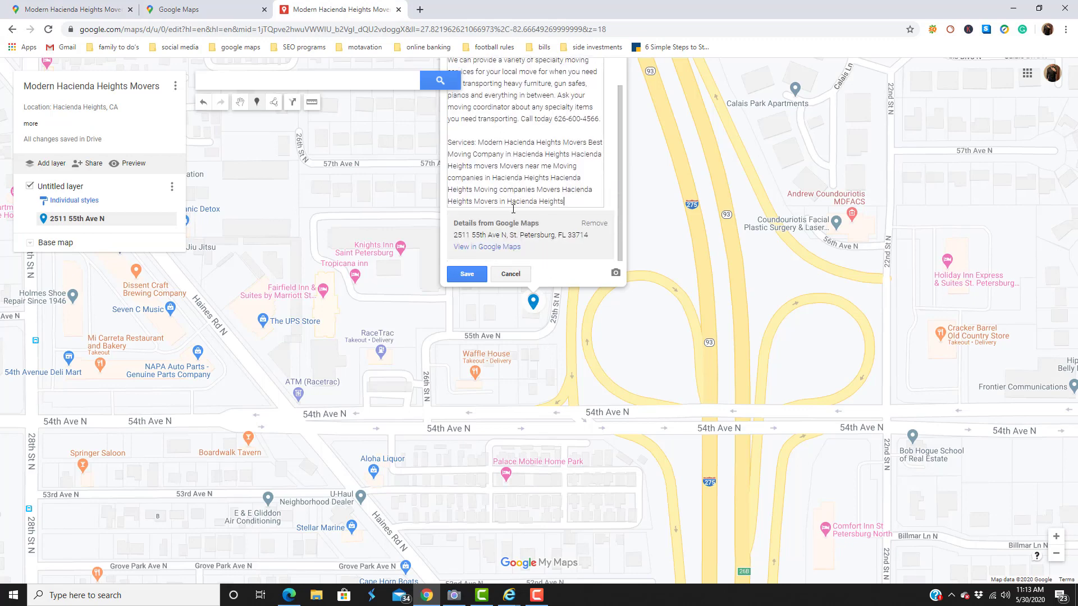
{"action": "left_click", "coordinate": [478, 276]}
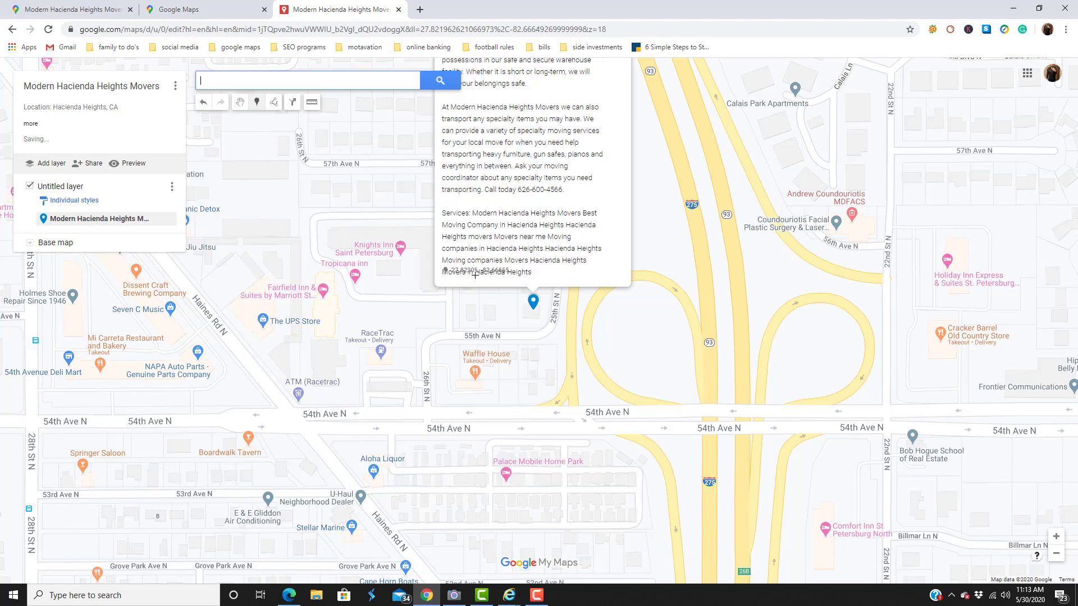
Rename the untitled layer with the copied map title "Modern Hacienda Heights Movers".
{"action": "left_click", "coordinate": [76, 190]}
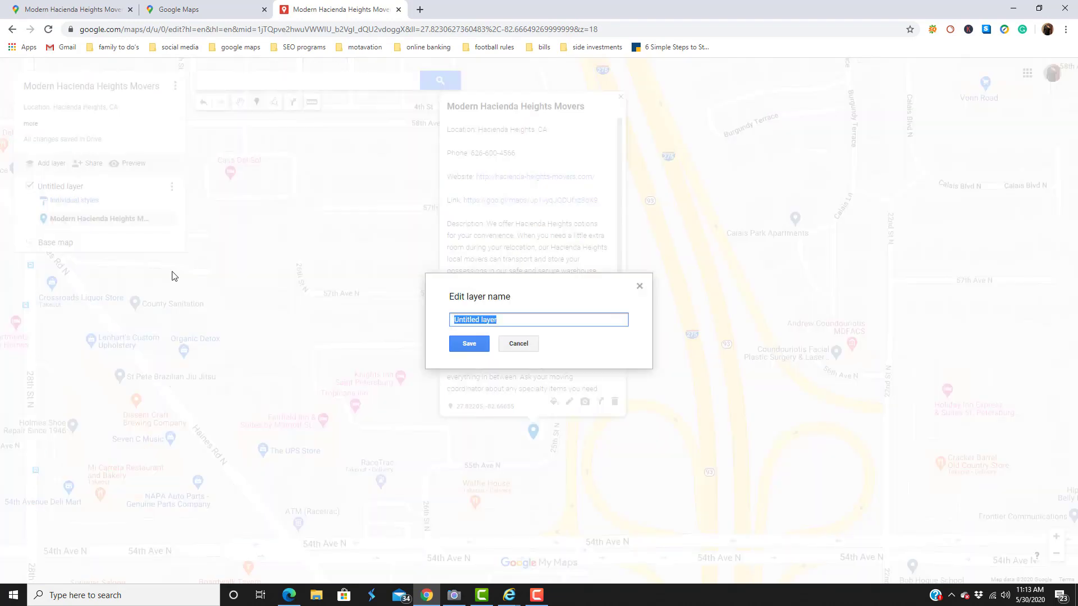
{"action": "left_click", "coordinate": [528, 346]}
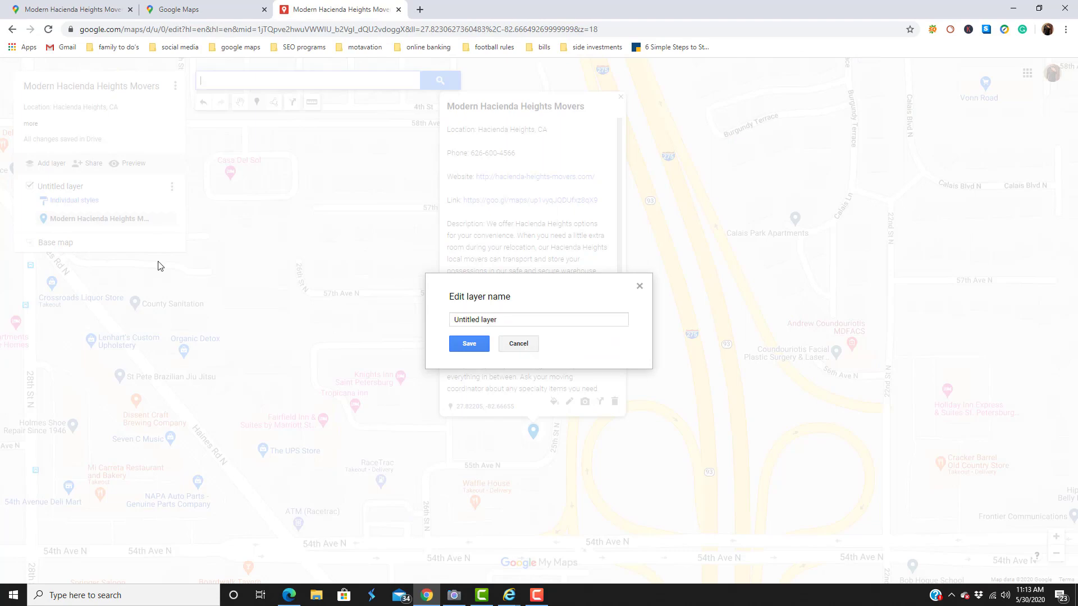
{"action": "left_click_drag", "start_coordinate": [162, 89], "coordinate": [20, 94]}
{"action": "key", "text": "ctrl+c"}
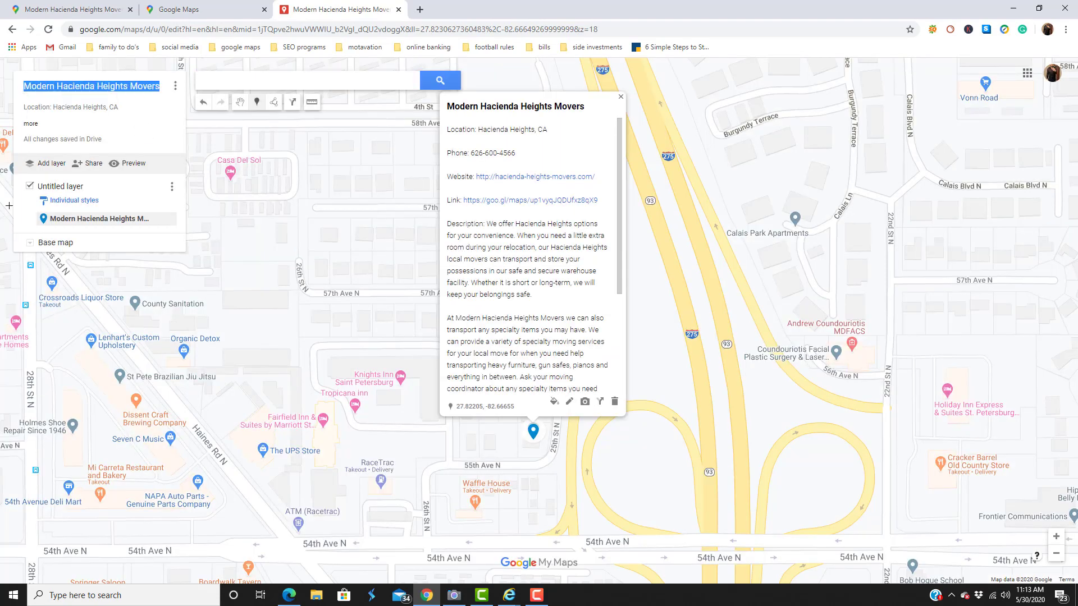
{"action": "left_click", "coordinate": [63, 187]}
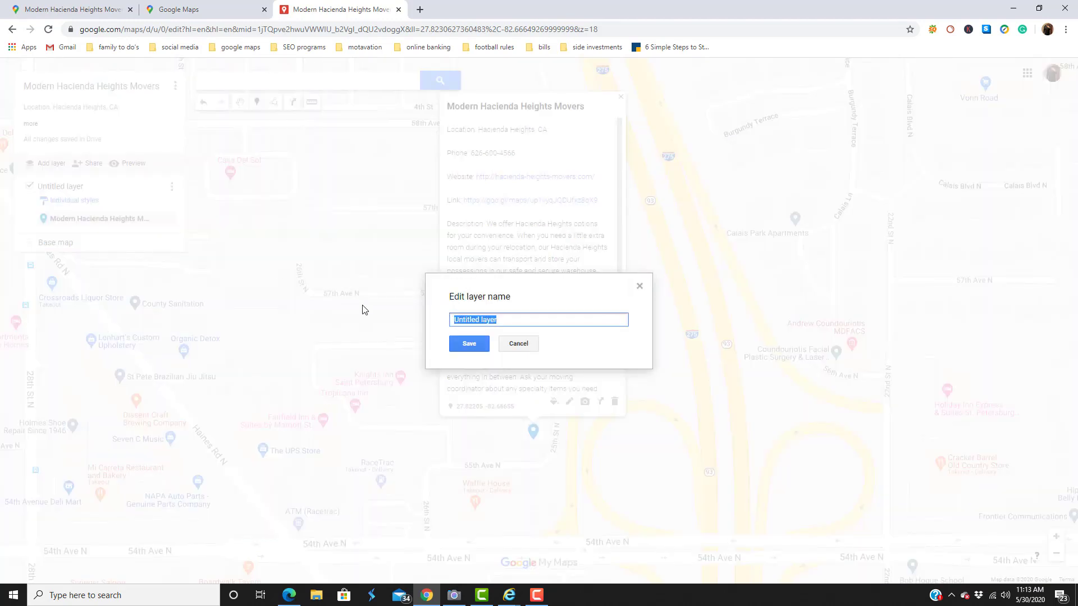
{"action": "key", "text": "ctrl+v"}
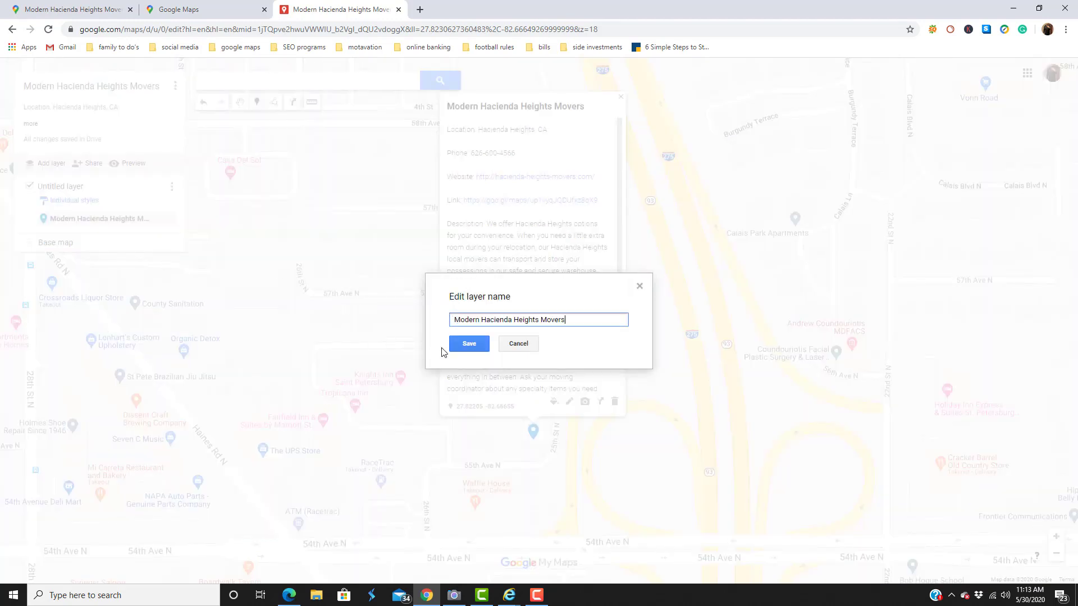
{"action": "left_click", "coordinate": [464, 344]}
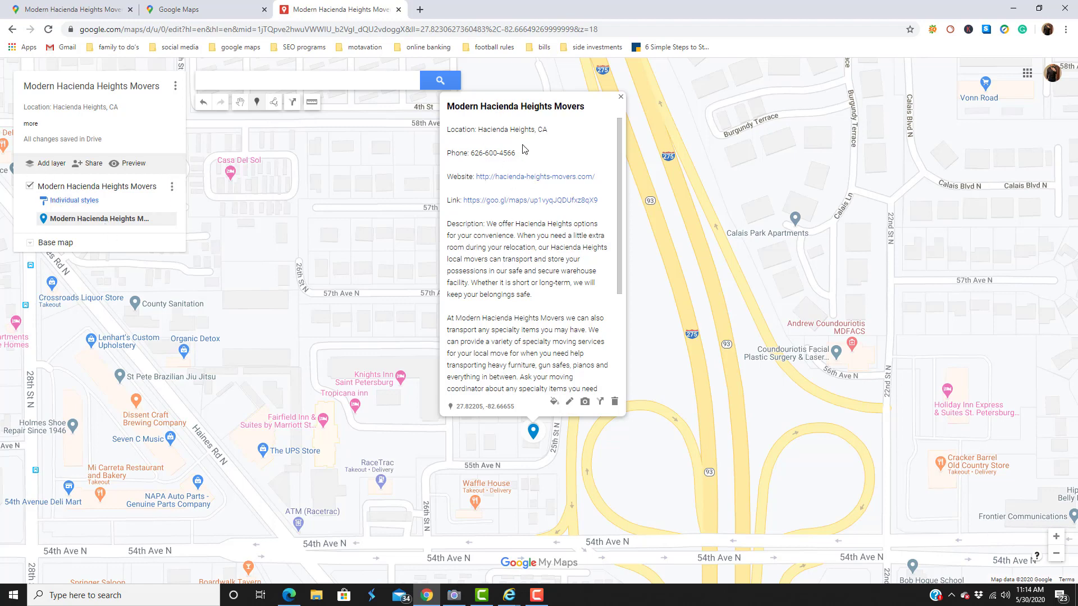
Add a layer named "Best Moving Company in Hacienda Heights" from the reference map's services text, plus another untitled layer.
{"action": "left_click", "coordinate": [43, 166]}
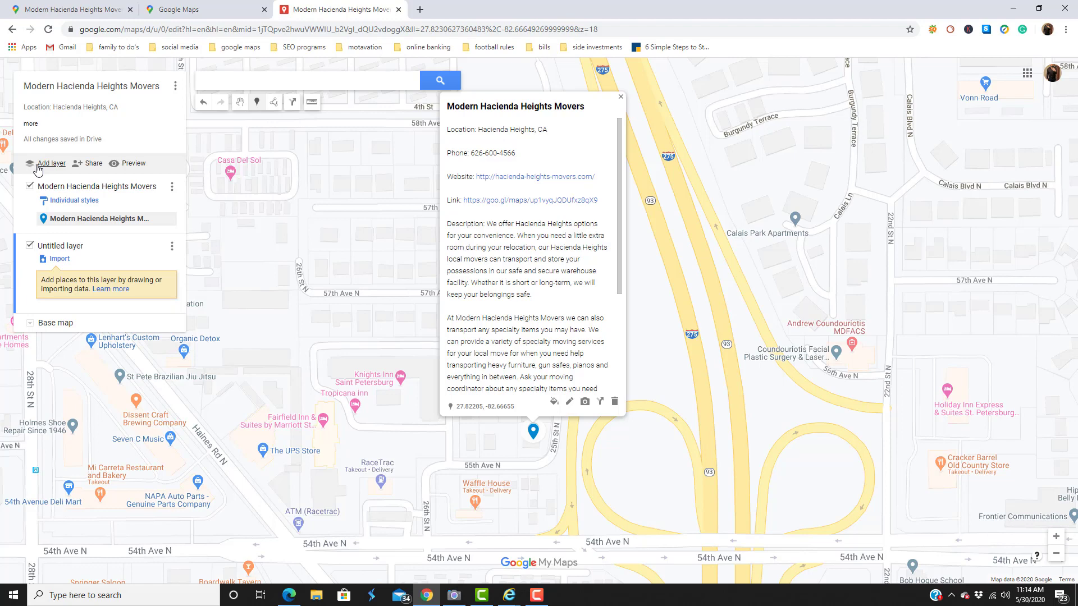
{"action": "left_click", "coordinate": [79, 9]}
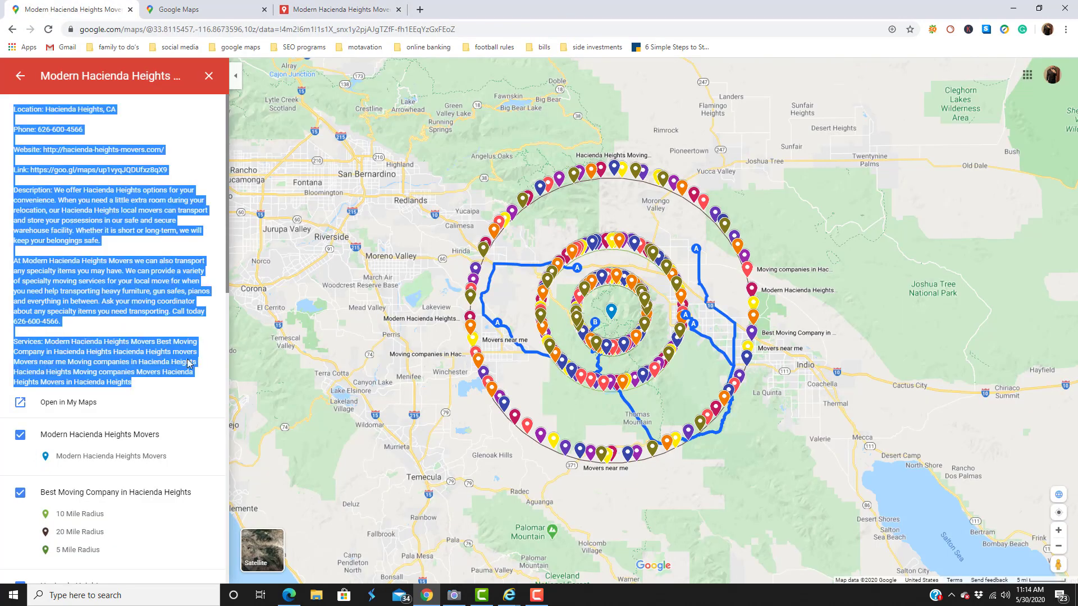
{"action": "left_click", "coordinate": [175, 386]}
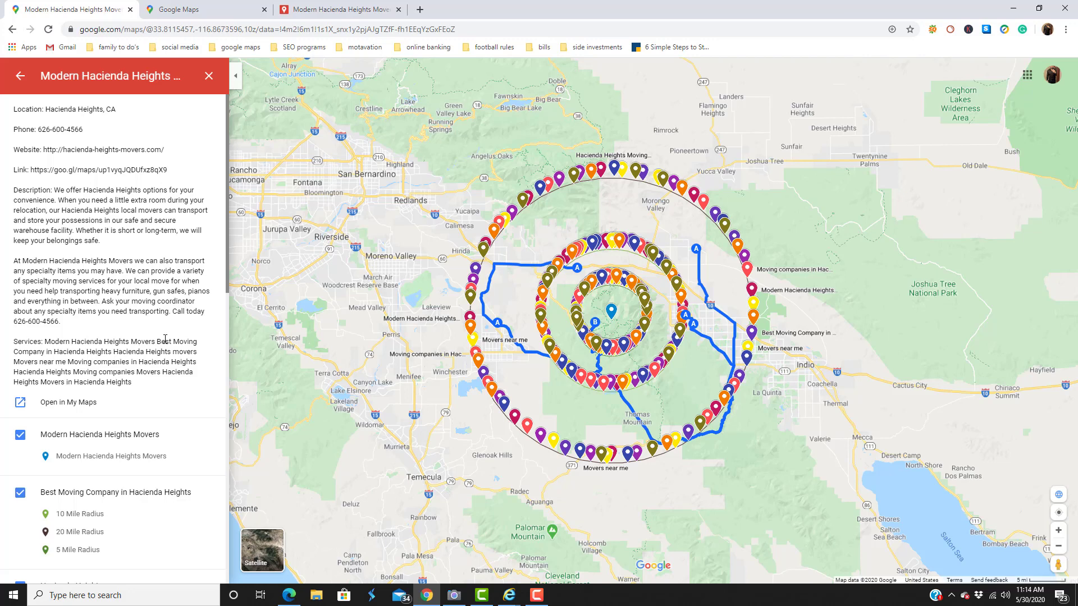
{"action": "left_click_drag", "start_coordinate": [156, 339], "coordinate": [101, 353]}
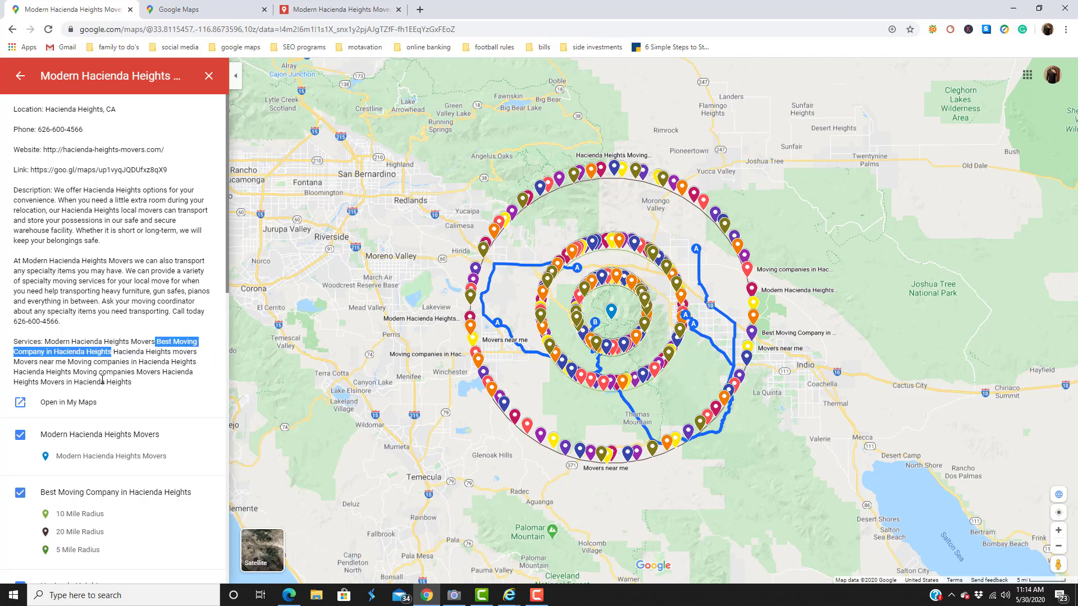
{"action": "left_click", "coordinate": [310, 10]}
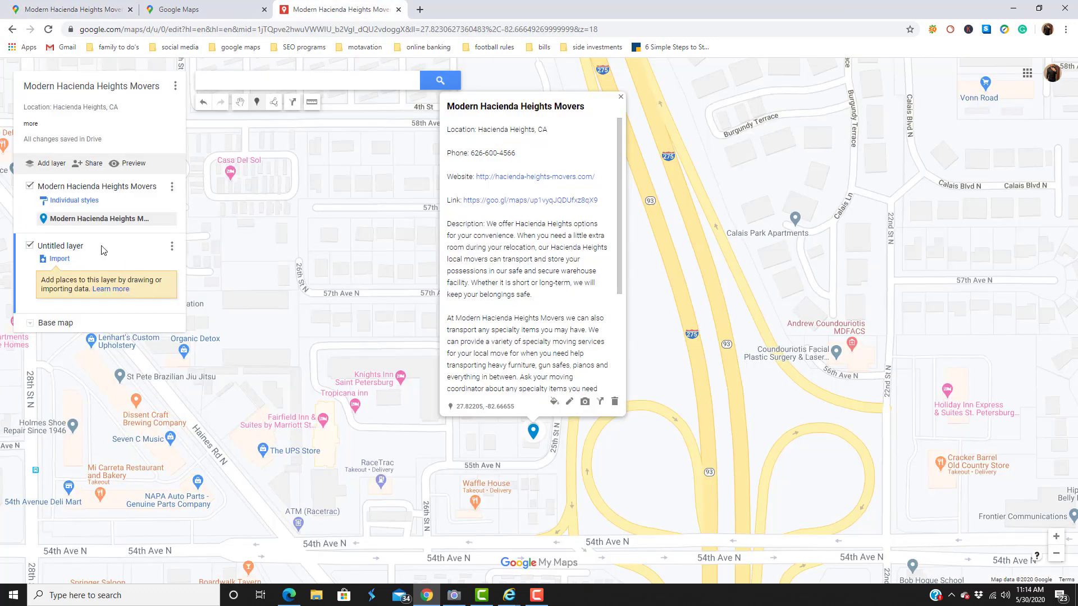
{"action": "left_click", "coordinate": [68, 247]}
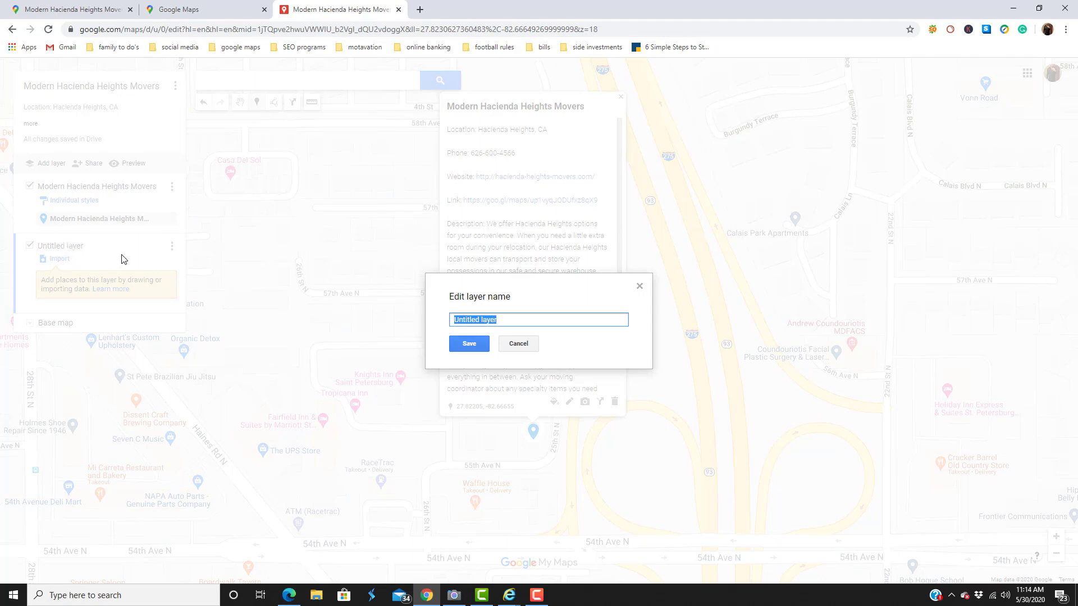
{"action": "type", "text": "Best Moving Company in Hacienda Heights"}
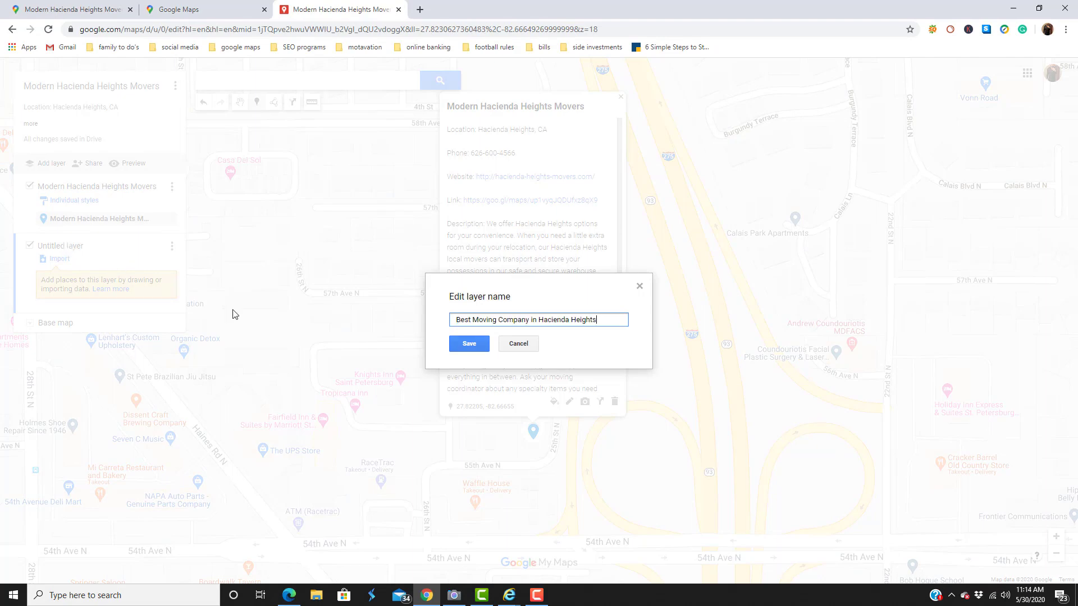
{"action": "left_click", "coordinate": [469, 344]}
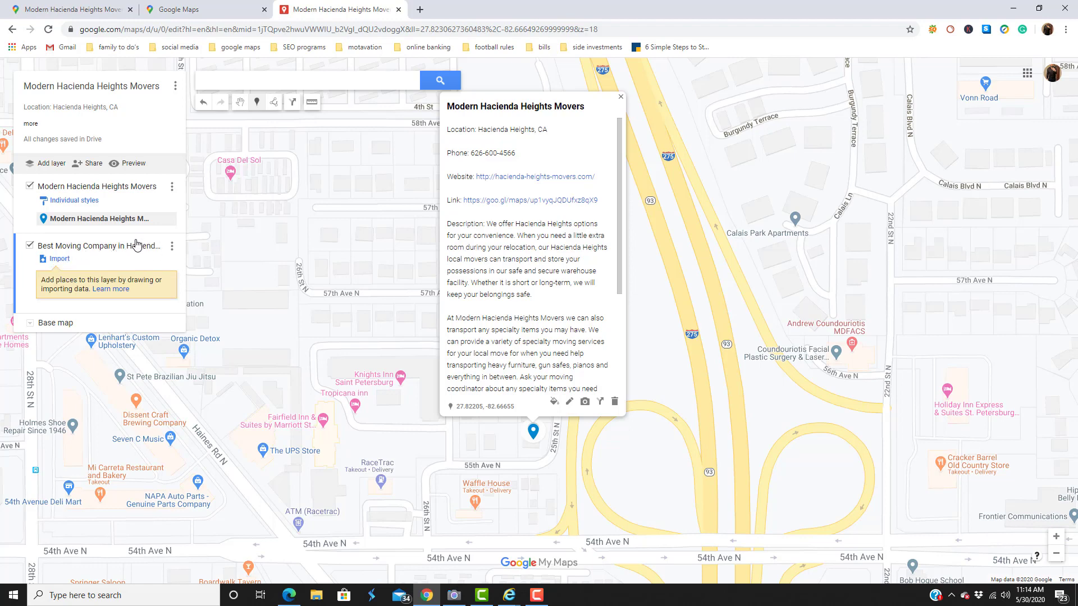
{"action": "left_click", "coordinate": [51, 164]}
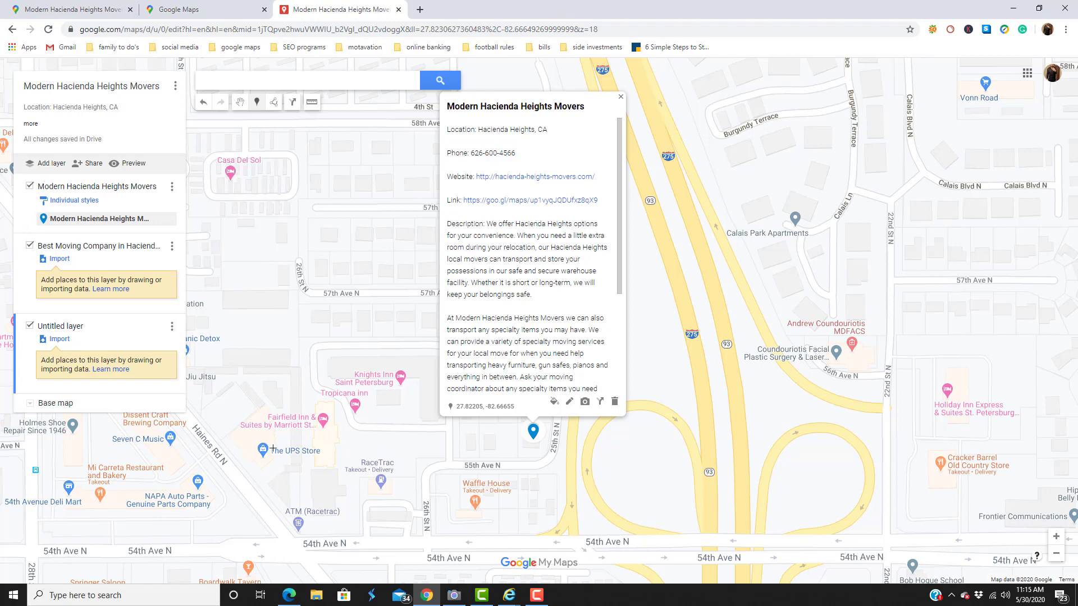
Switch to the KML Circle Generator in Edge, examine its radius, unit, centre coordinate and colour settings, and return to the map.
{"action": "left_click", "coordinate": [289, 595]}
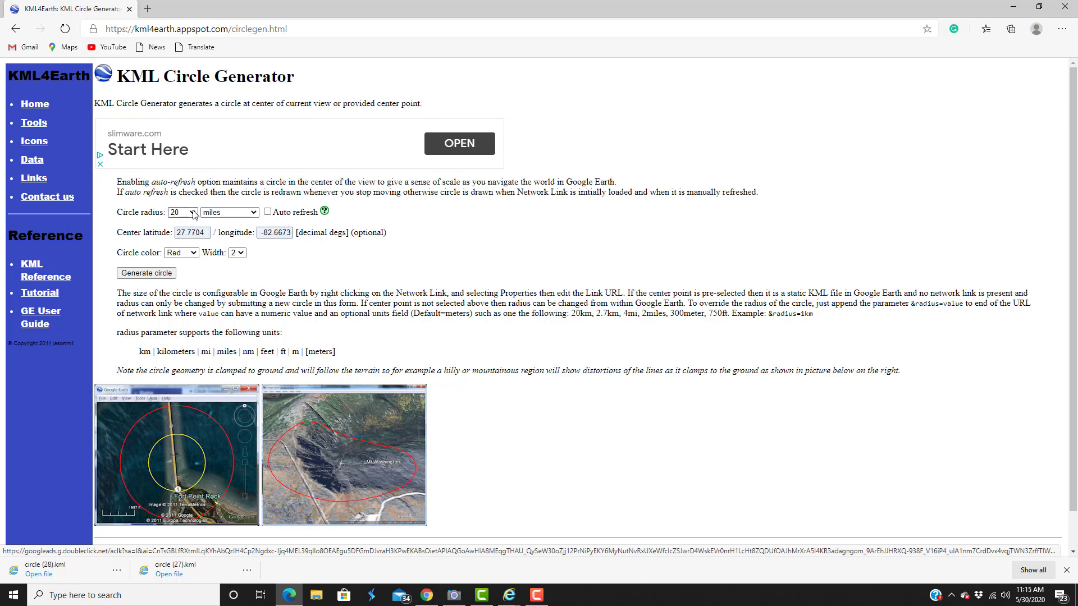
{"action": "left_click", "coordinate": [193, 213]}
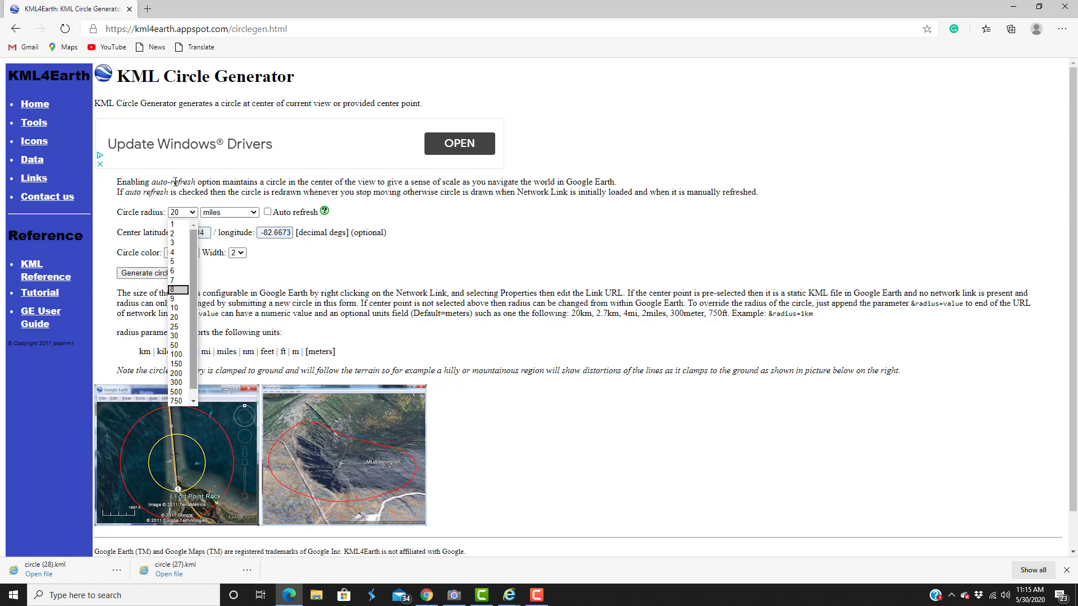
{"action": "left_click", "coordinate": [216, 264]}
{"action": "left_click", "coordinate": [248, 215]}
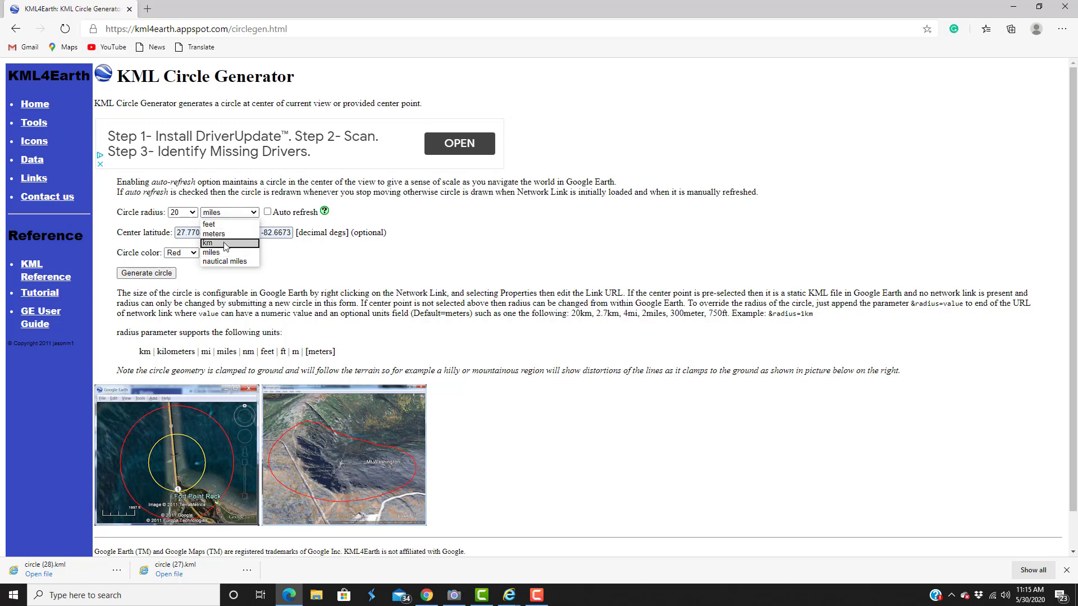
{"action": "left_click", "coordinate": [296, 268]}
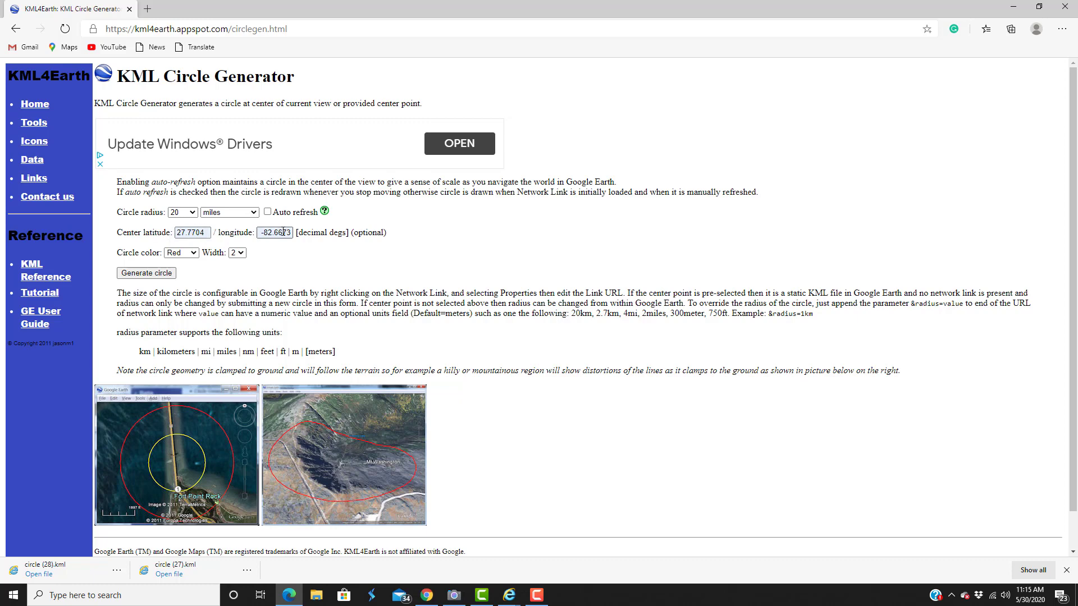
{"action": "left_click", "coordinate": [176, 233]}
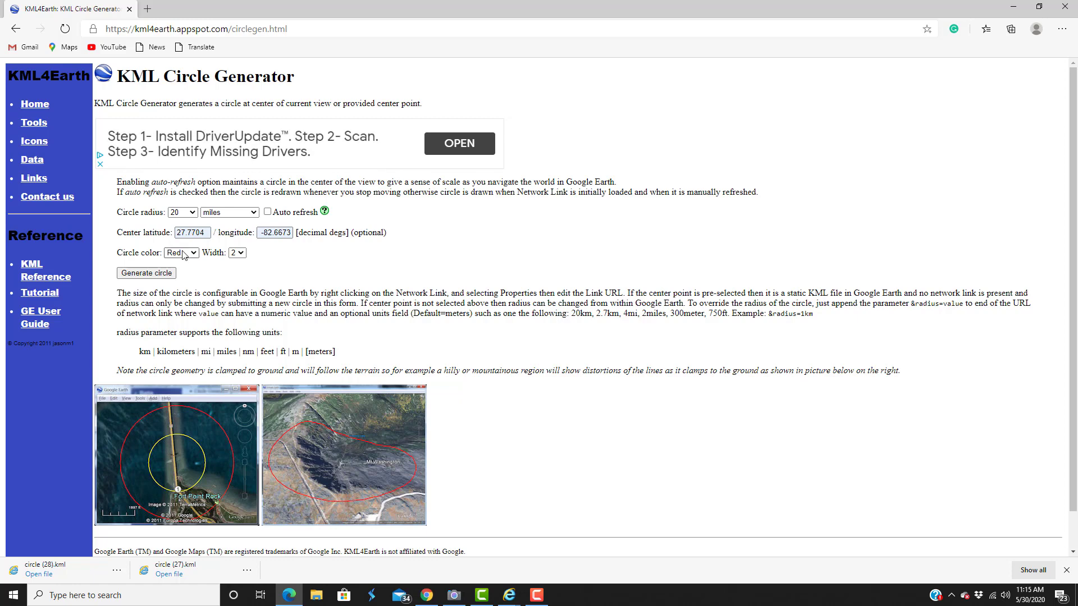
{"action": "left_click", "coordinate": [163, 275]}
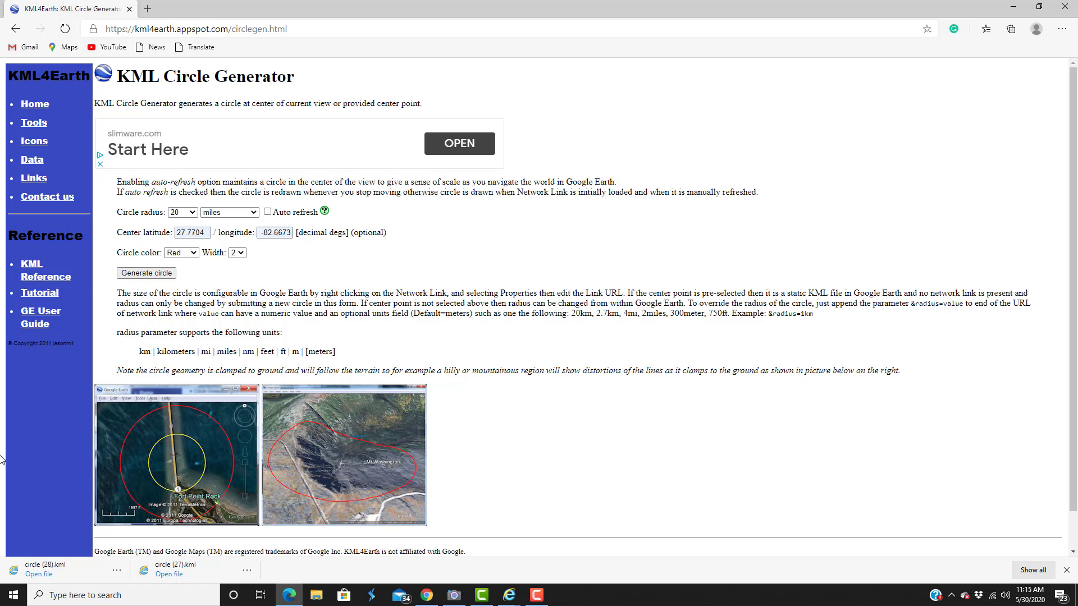
{"action": "left_click", "coordinate": [1014, 9]}
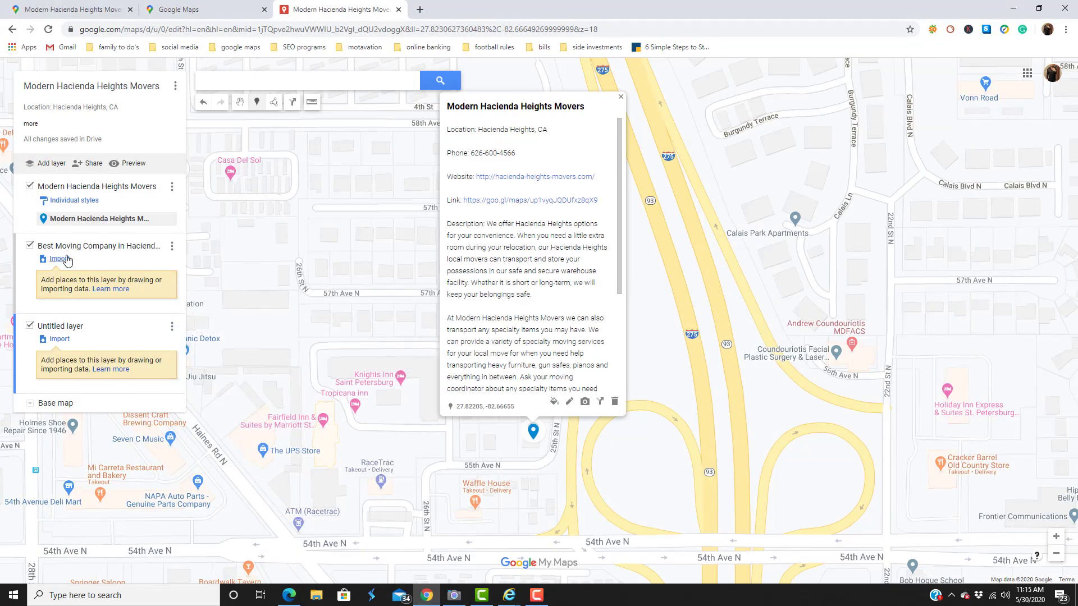
Import the circle (26) KML file from Downloads into the untitled layer.
{"action": "left_click", "coordinate": [60, 340]}
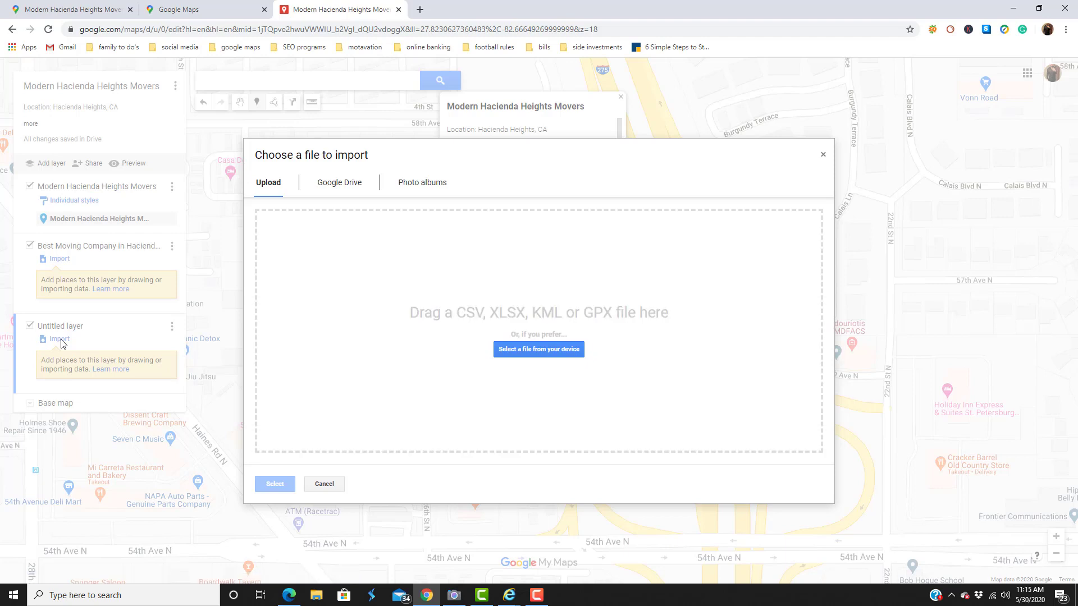
{"action": "left_click", "coordinate": [551, 351]}
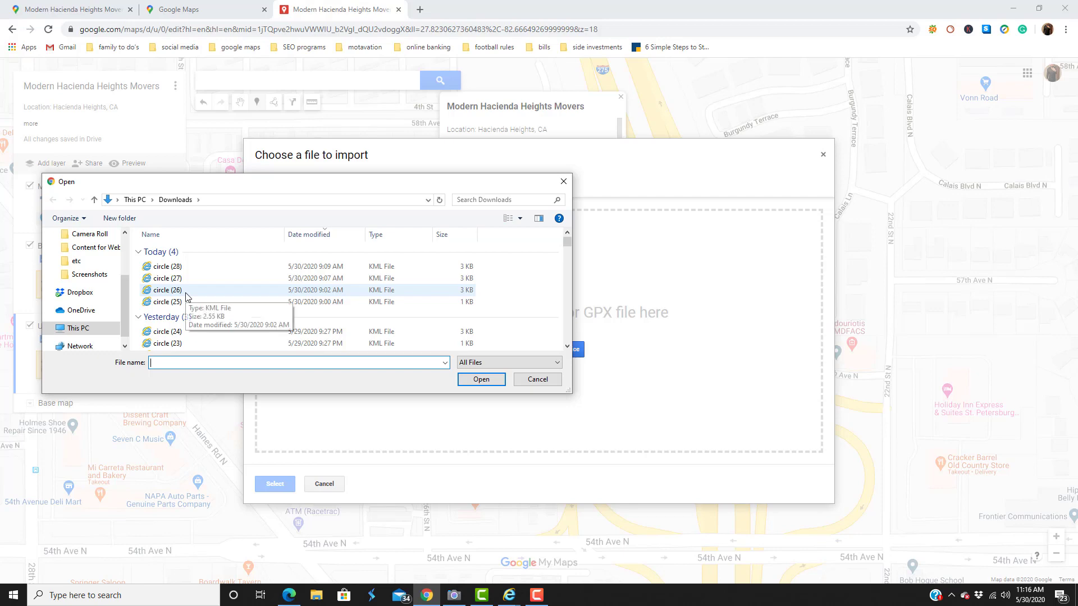
{"action": "left_click", "coordinate": [186, 293]}
{"action": "left_click", "coordinate": [481, 380]}
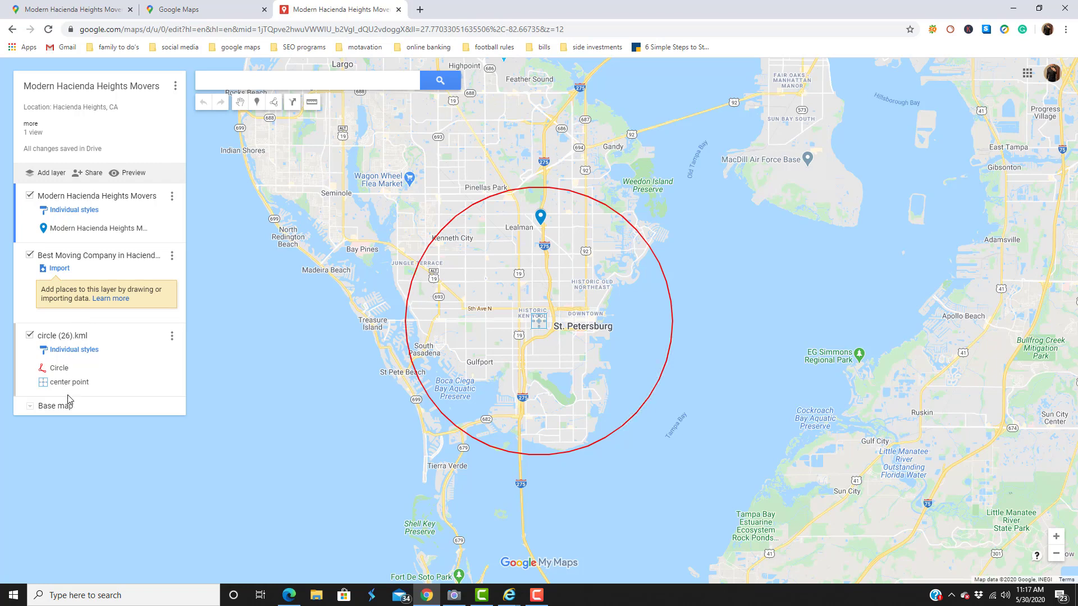
Add another layer and import the circle (27) KML file from Downloads into it.
{"action": "left_click", "coordinate": [52, 174]}
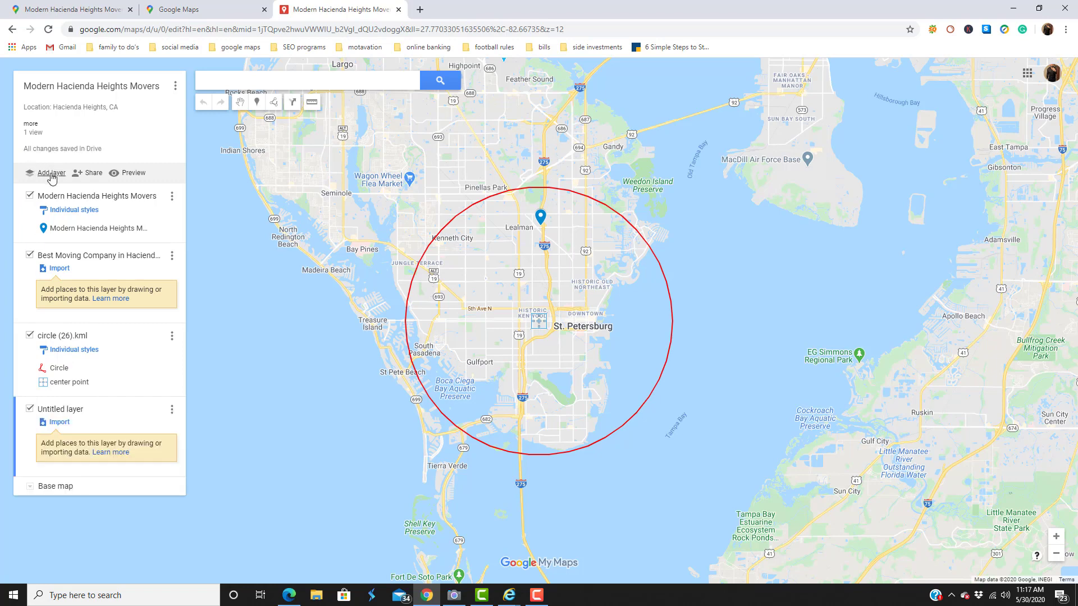
{"action": "left_click", "coordinate": [59, 423]}
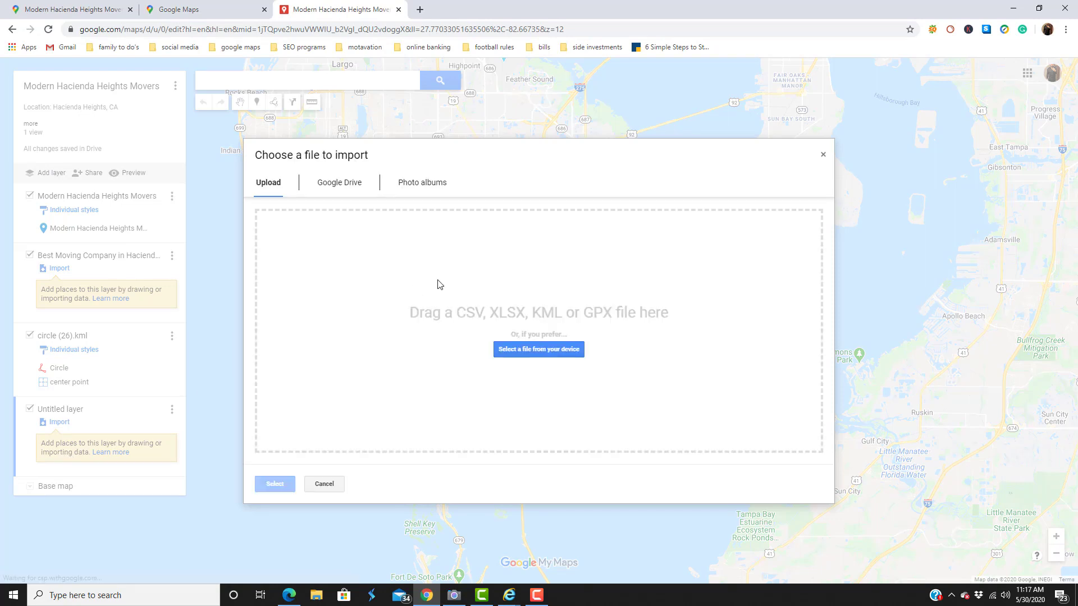
{"action": "left_click", "coordinate": [537, 352]}
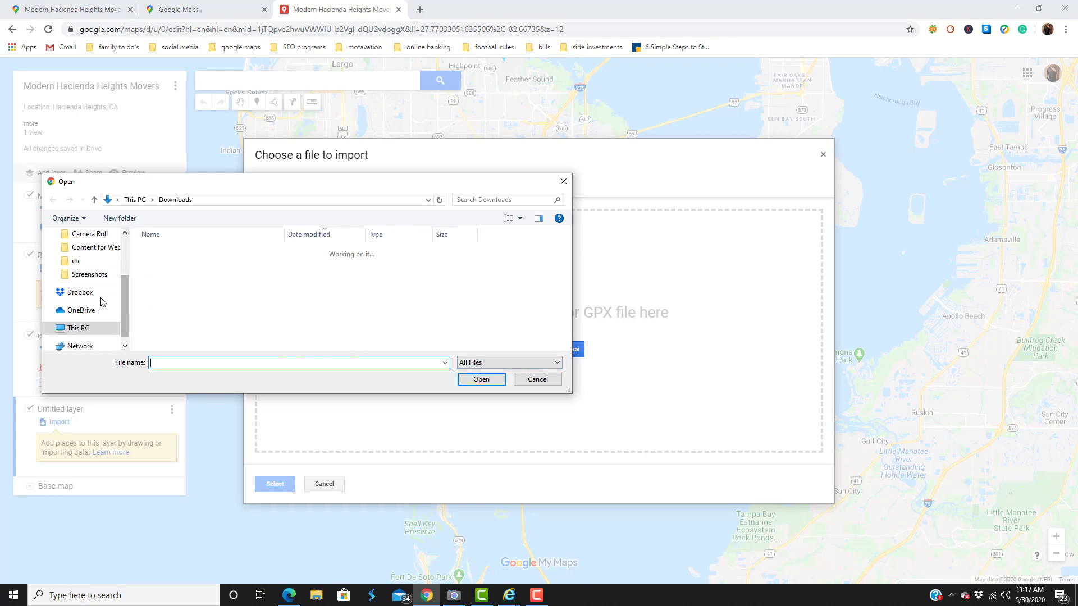
{"action": "scroll", "coordinate": [77, 309], "scroll_direction": "up", "scroll_amount": 5}
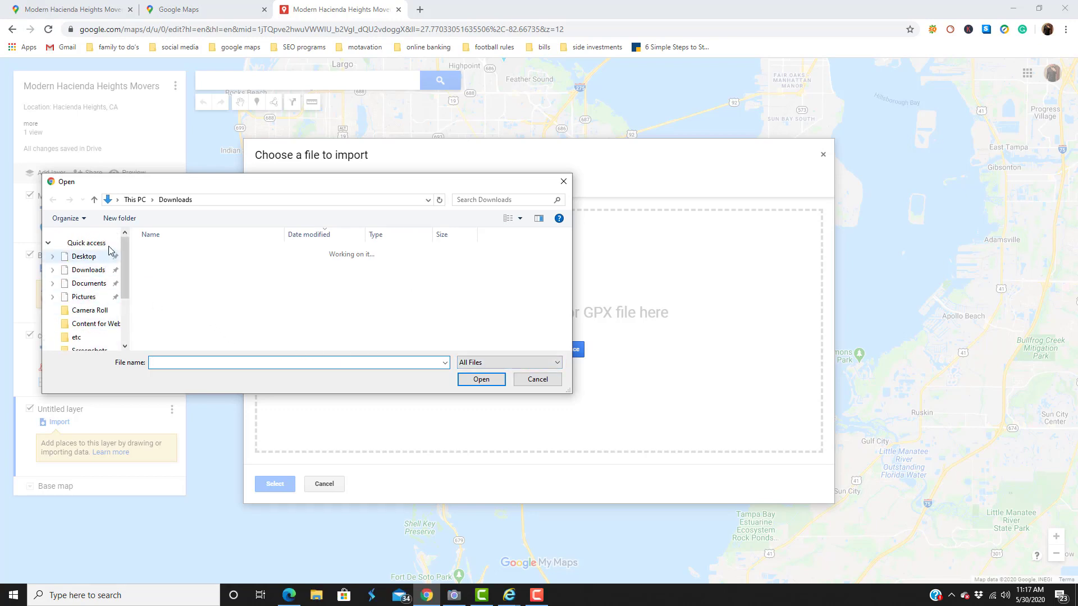
{"action": "left_click", "coordinate": [103, 274]}
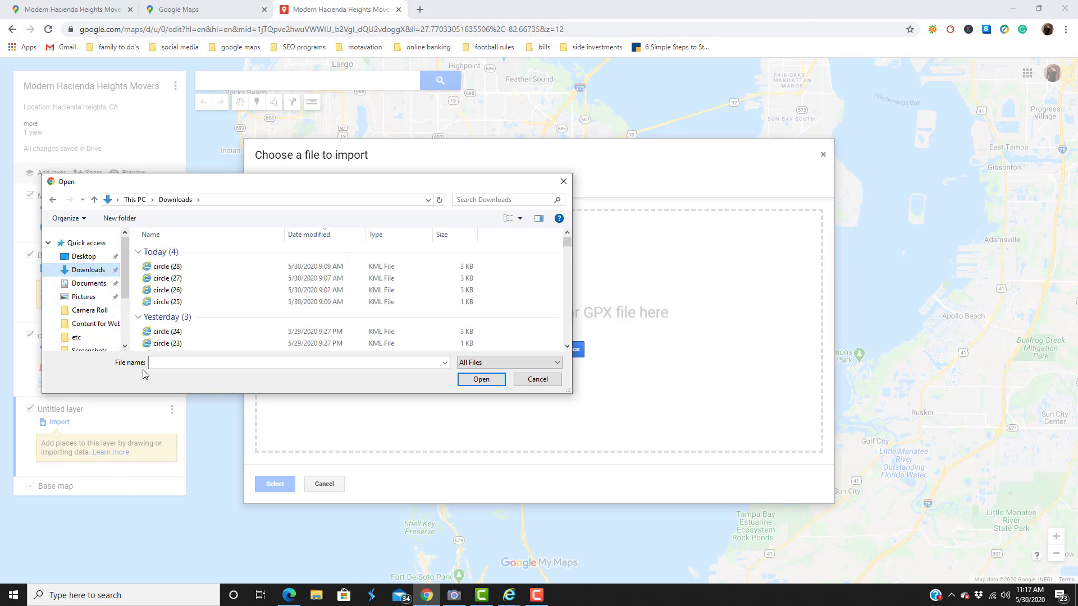
{"action": "left_click", "coordinate": [194, 279]}
{"action": "left_click", "coordinate": [482, 380]}
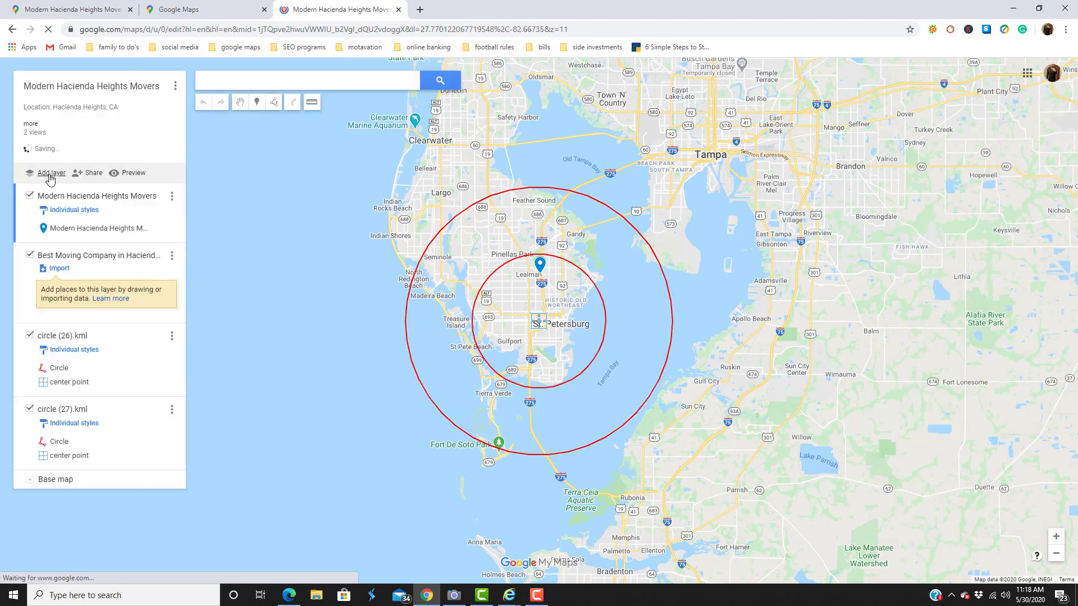
Add another layer and import the circle (28) KML file from Downloads into it.
{"action": "left_click", "coordinate": [48, 173]}
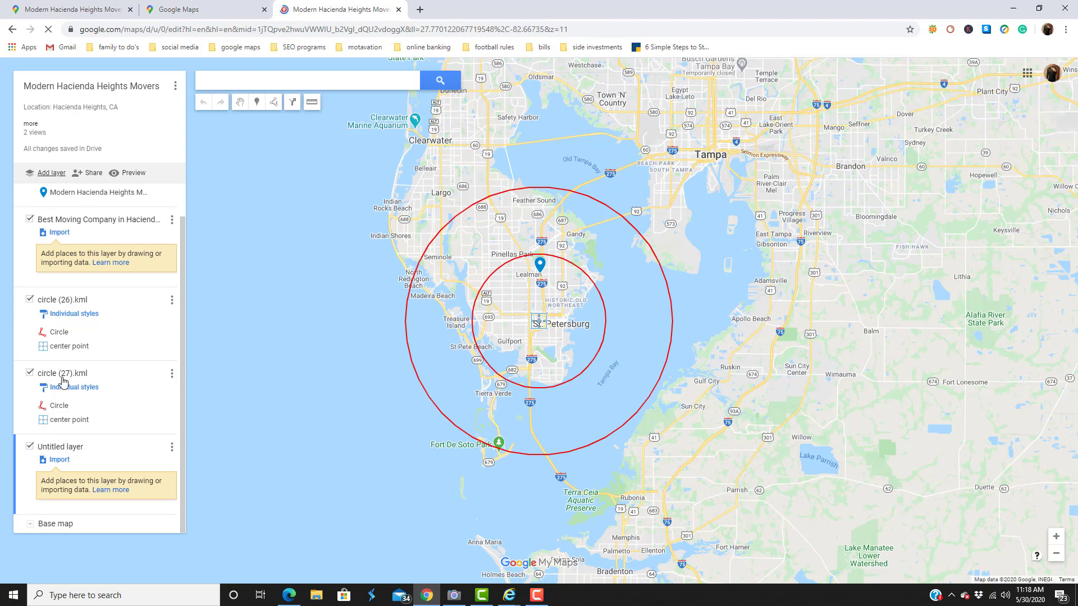
{"action": "left_click", "coordinate": [57, 461]}
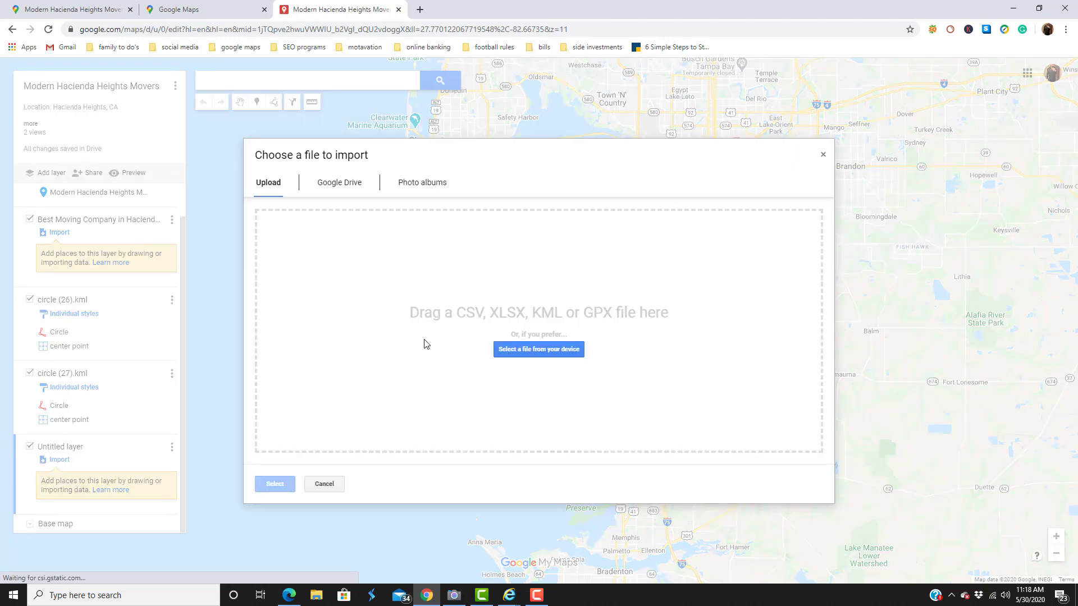
{"action": "left_click", "coordinate": [551, 351]}
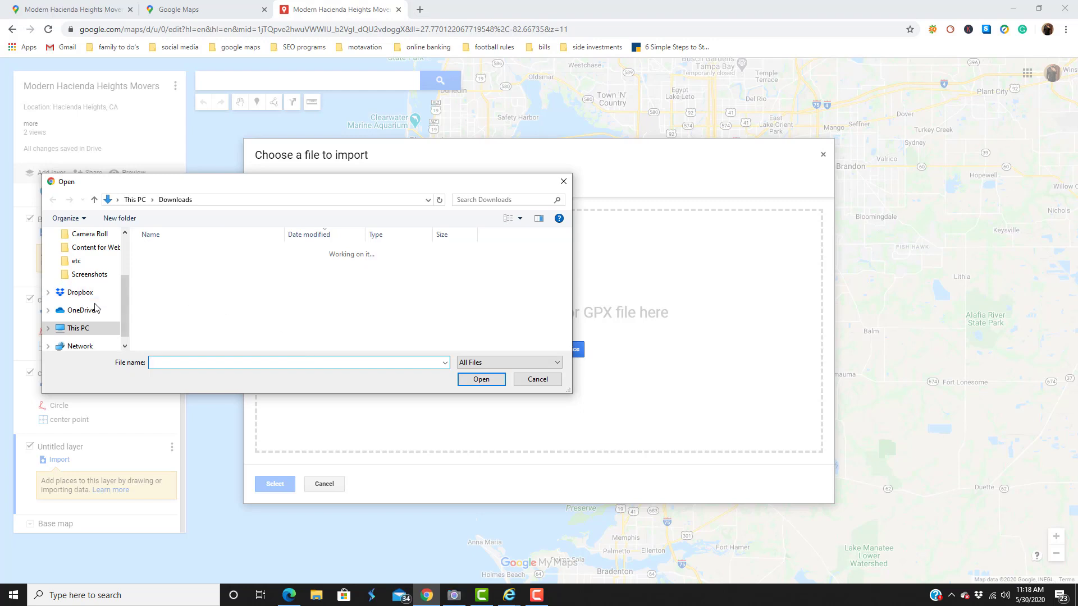
{"action": "scroll", "coordinate": [95, 307], "scroll_direction": "up", "scroll_amount": 3}
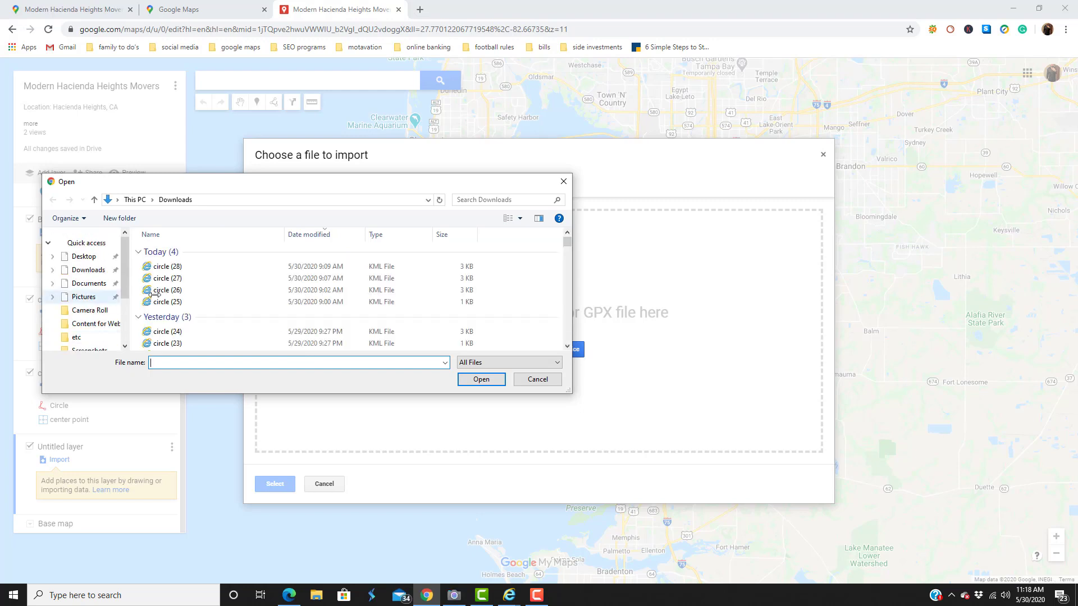
{"action": "left_click", "coordinate": [204, 267]}
{"action": "left_click", "coordinate": [480, 379]}
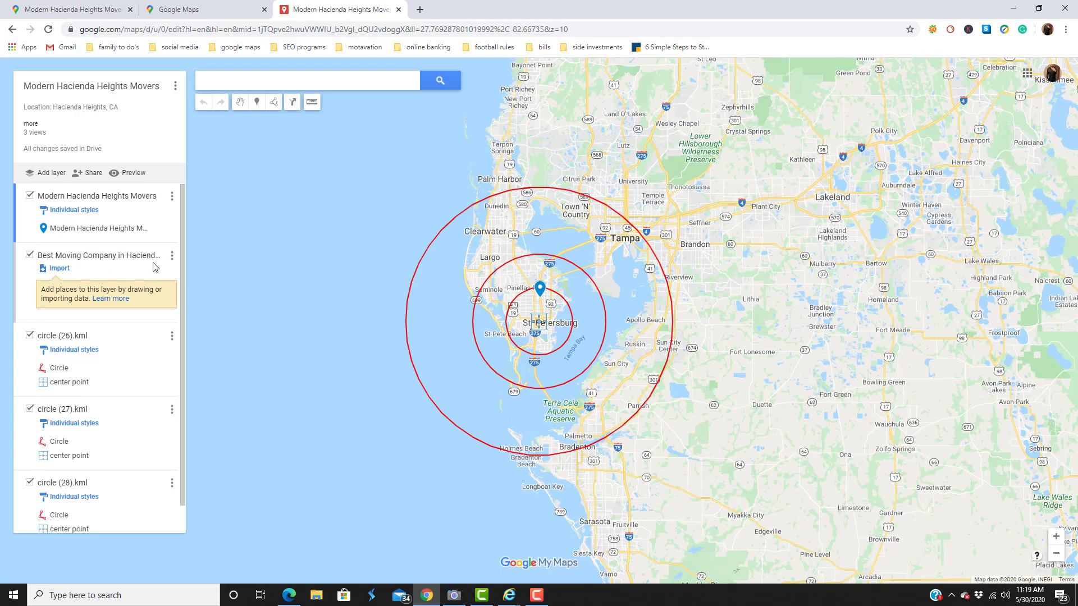
Move the 5, 10 and 20 mi circles from their imported KML layers into the "Best Moving Company in Hacienda Heights" layer.
{"action": "left_click", "coordinate": [42, 371]}
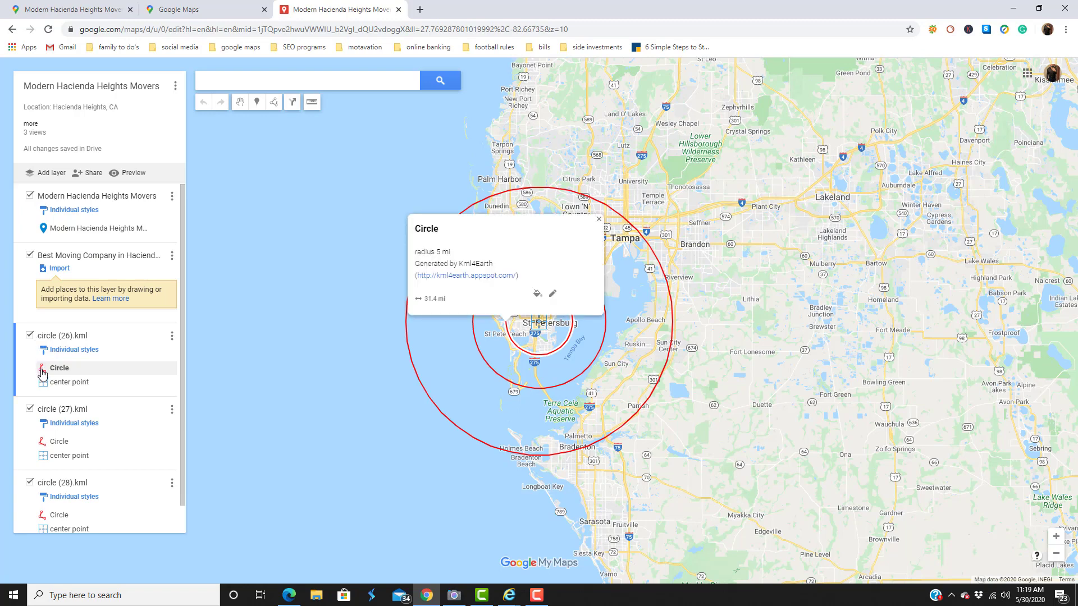
{"action": "left_click_drag", "start_coordinate": [39, 365], "coordinate": [41, 279]}
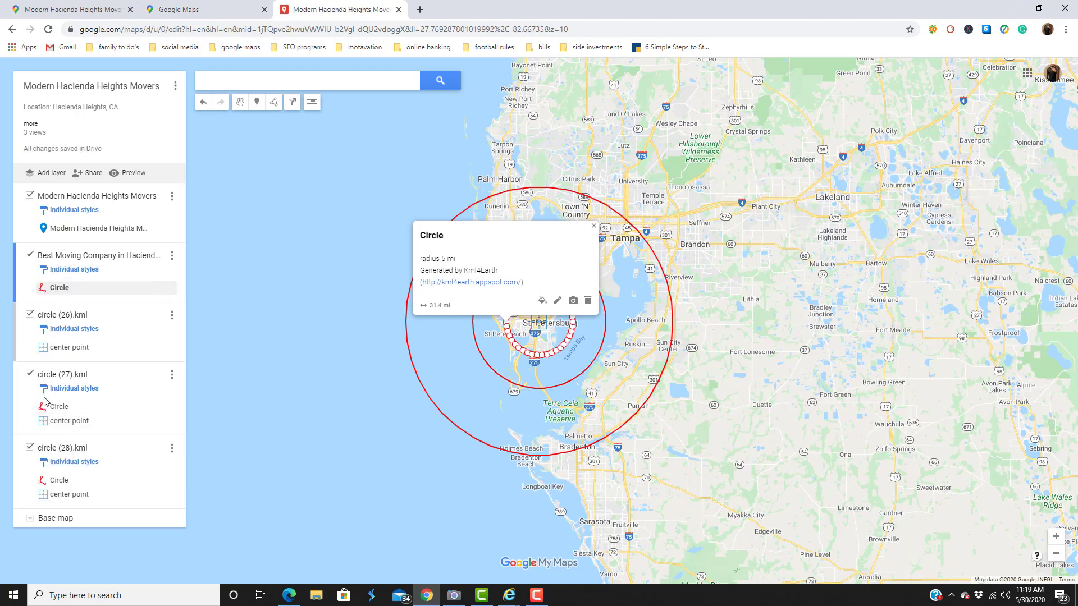
{"action": "left_click", "coordinate": [44, 408]}
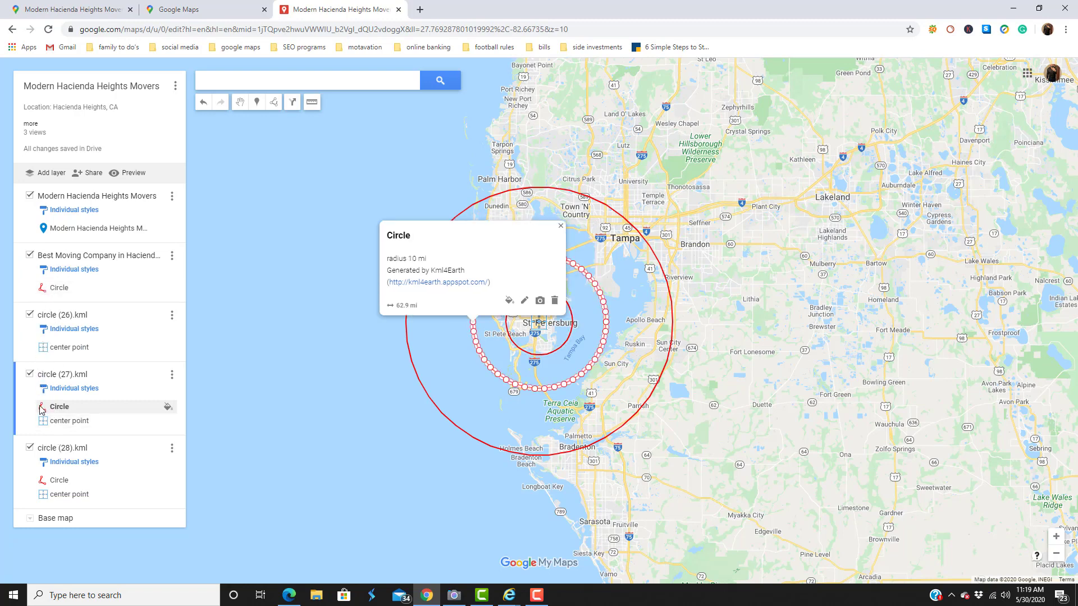
{"action": "left_click_drag", "start_coordinate": [38, 407], "coordinate": [49, 301]}
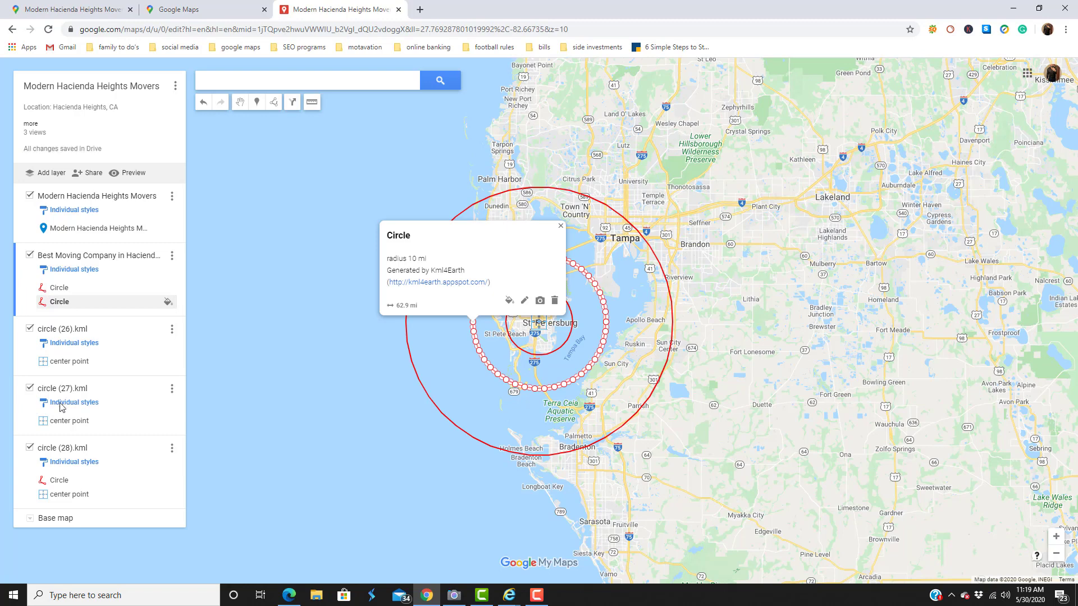
{"action": "left_click_drag", "start_coordinate": [49, 481], "coordinate": [51, 319]}
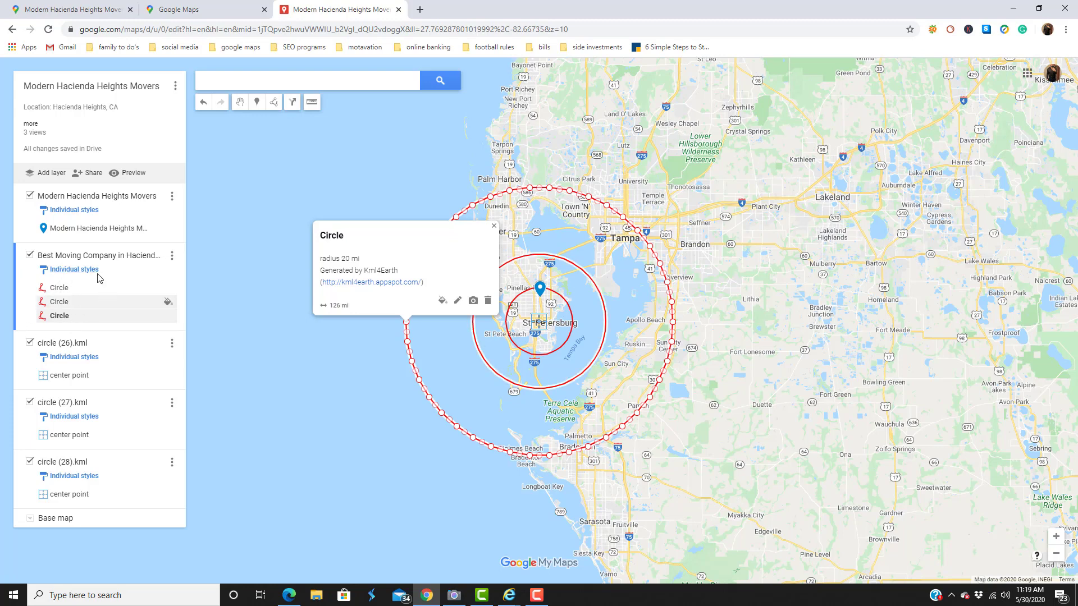
Delete the leftover circle (26).kml, circle (27).kml and circle (28).kml layers.
{"action": "left_click", "coordinate": [172, 344]}
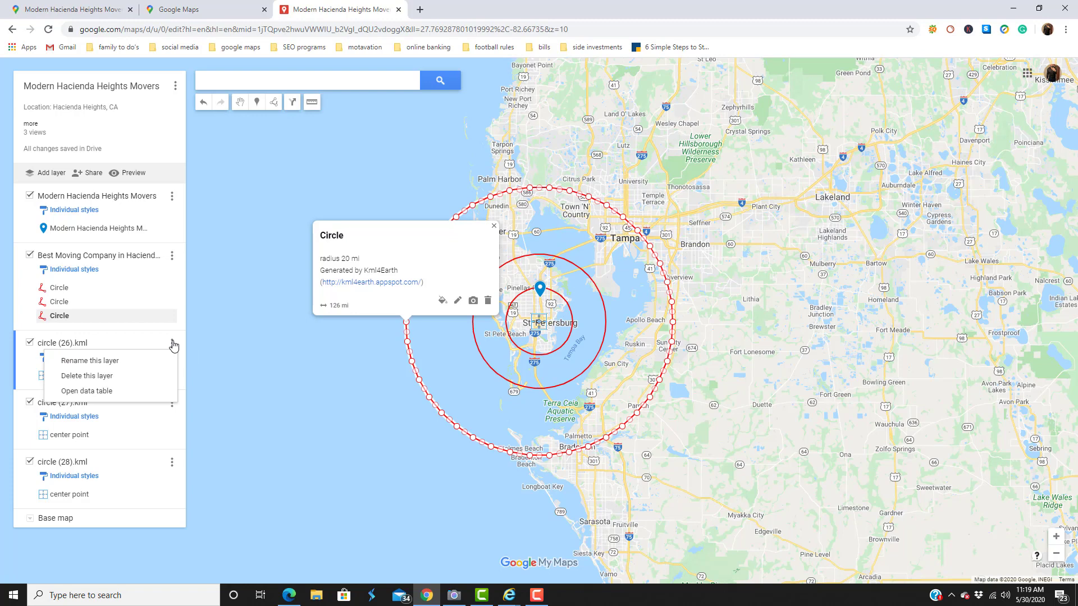
{"action": "left_click", "coordinate": [127, 379]}
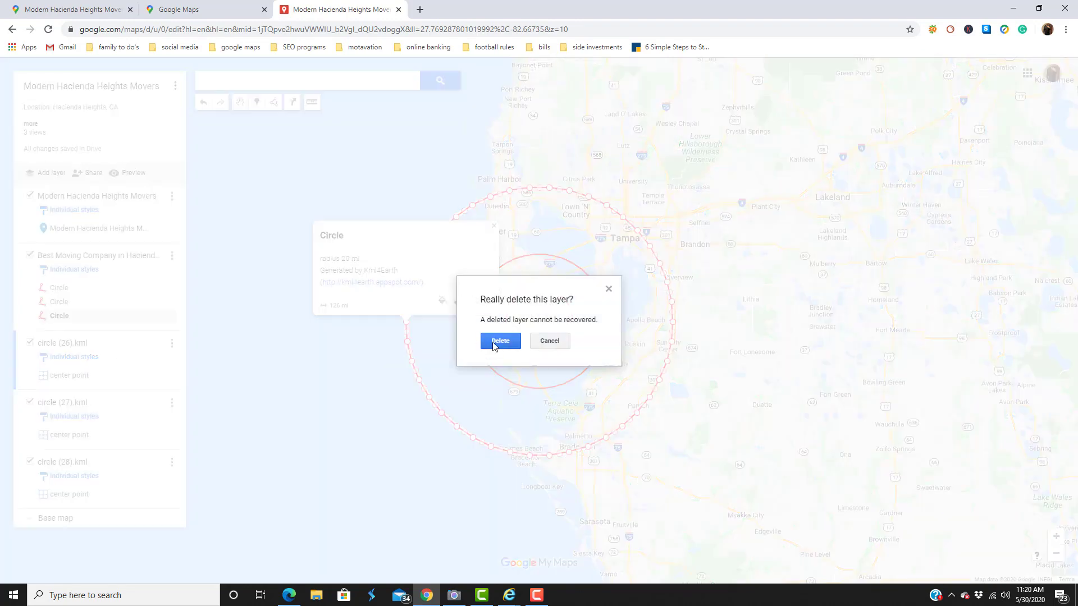
{"action": "left_click", "coordinate": [494, 341]}
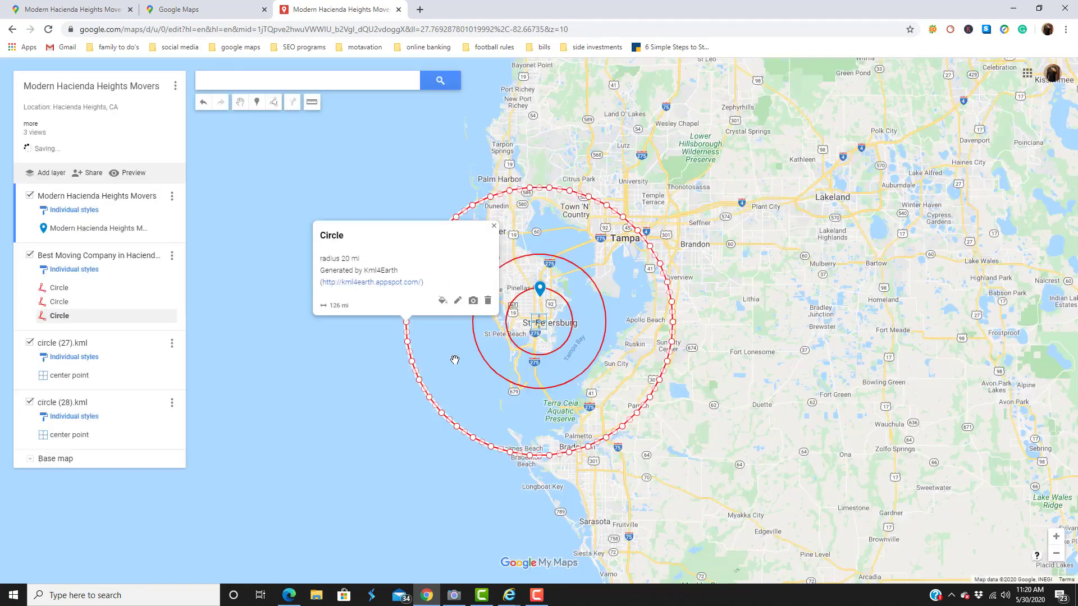
{"action": "left_click", "coordinate": [172, 344]}
{"action": "left_click", "coordinate": [127, 379]}
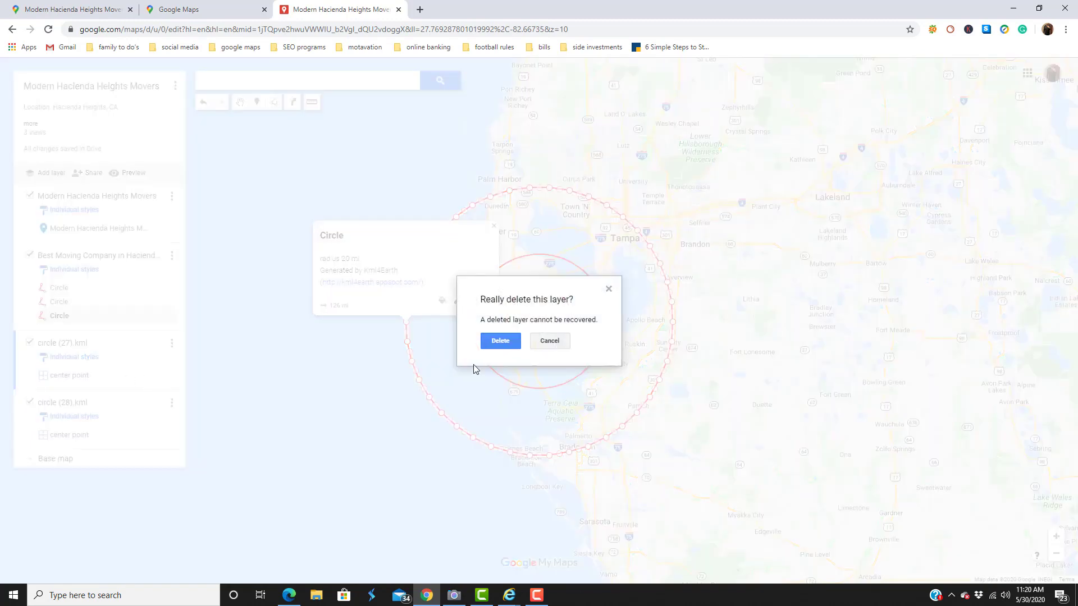
{"action": "left_click", "coordinate": [500, 341]}
{"action": "left_click", "coordinate": [172, 344]}
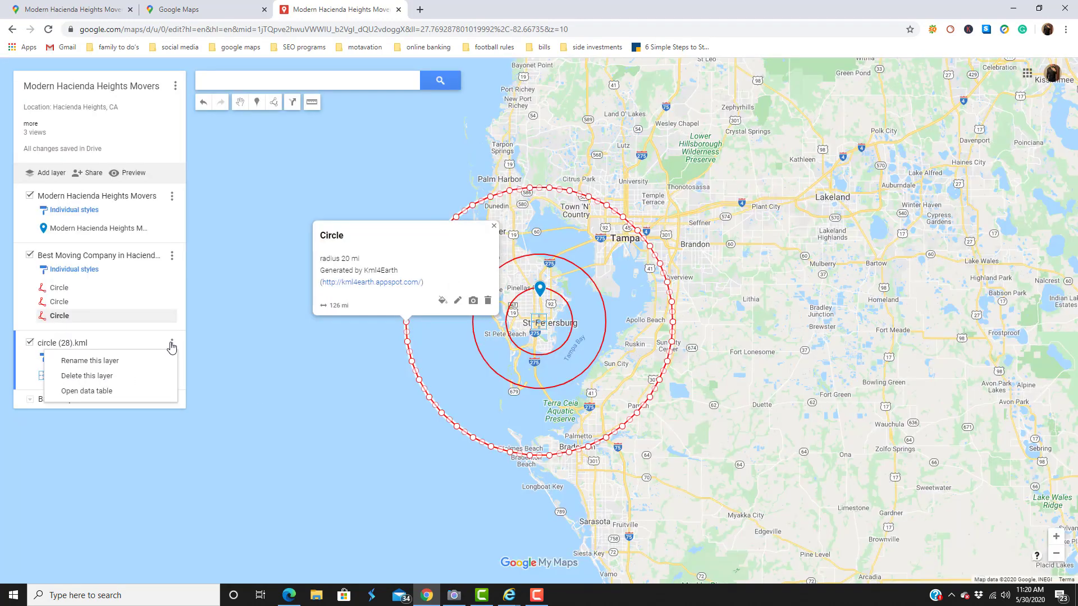
{"action": "left_click", "coordinate": [110, 381]}
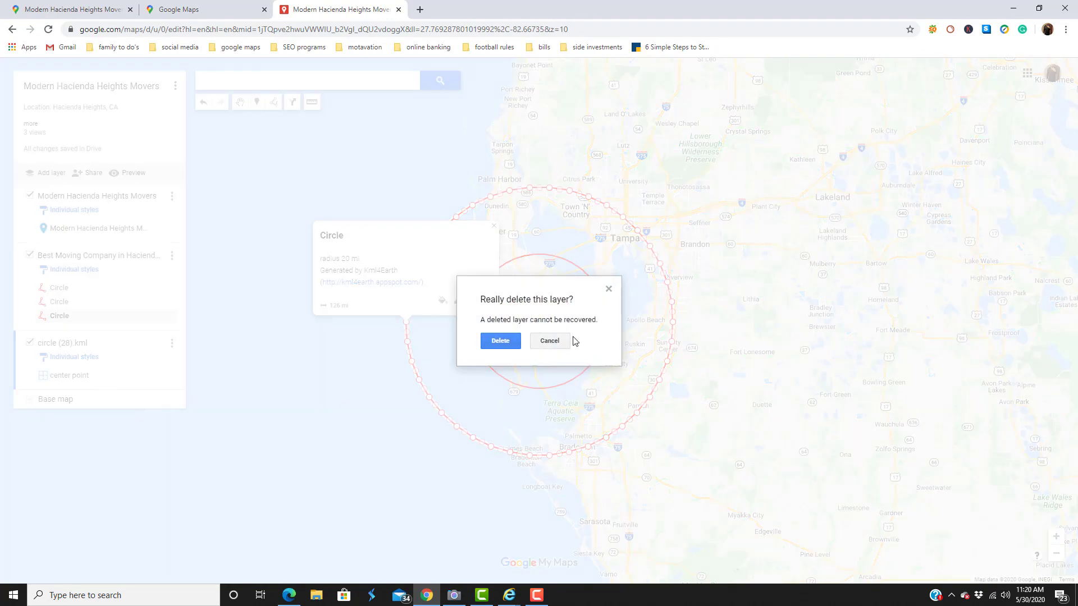
{"action": "left_click", "coordinate": [500, 340]}
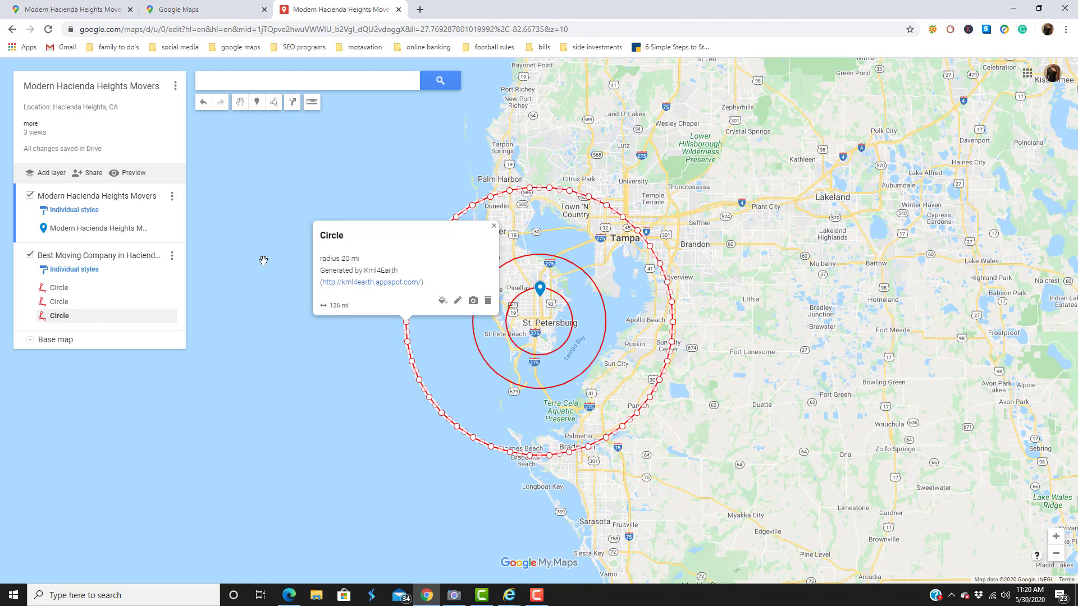
Rename the 5 mi circle "5 mile radius" and clear its generated description.
{"action": "left_click", "coordinate": [59, 288]}
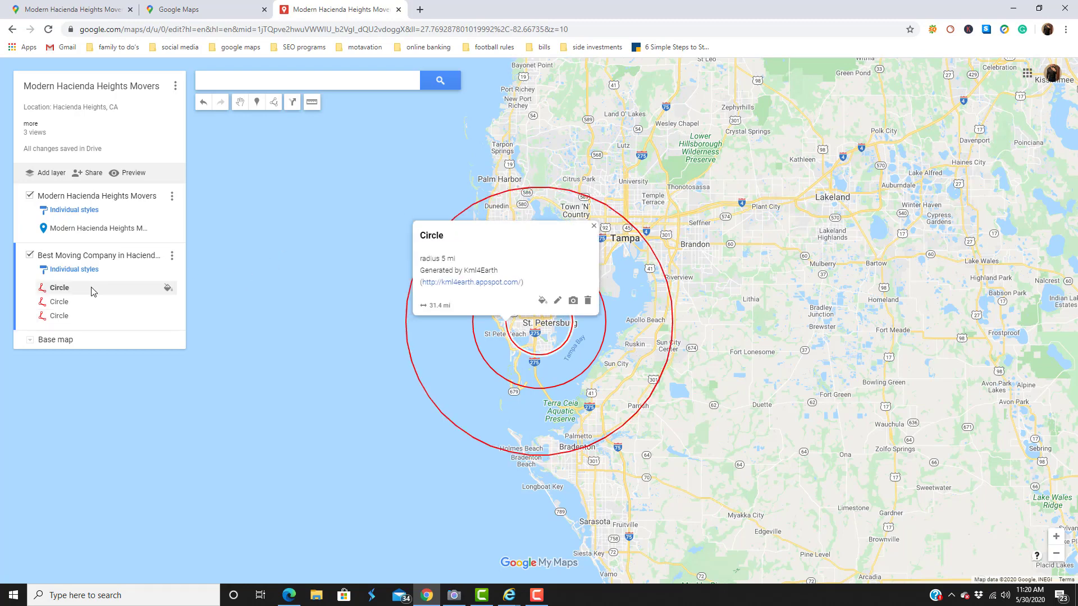
{"action": "left_click", "coordinate": [557, 302]}
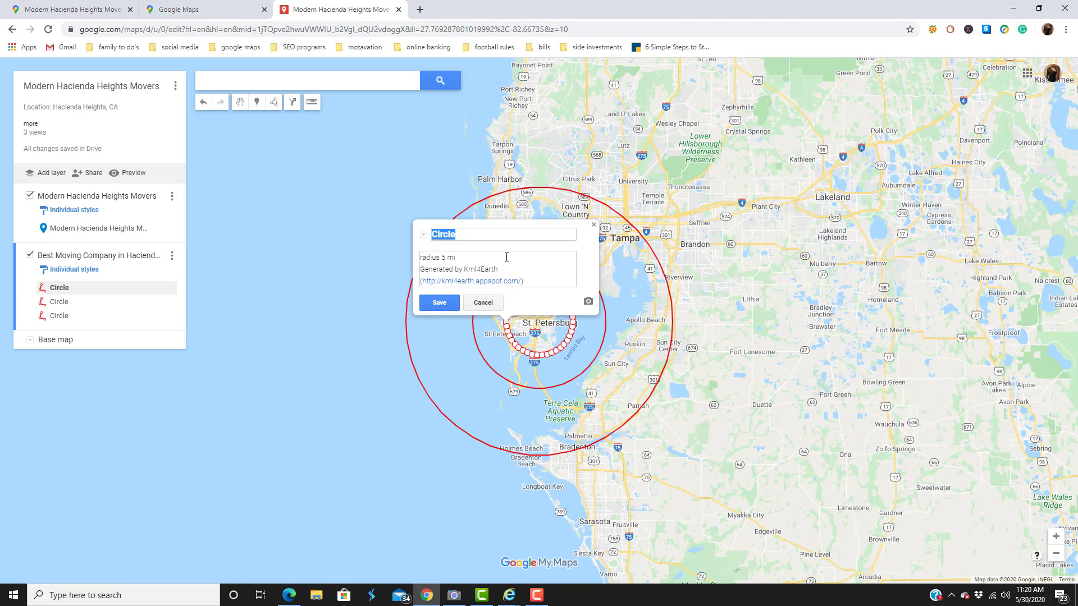
{"action": "type", "text": "5"}
{"action": "left_click", "coordinate": [528, 284]}
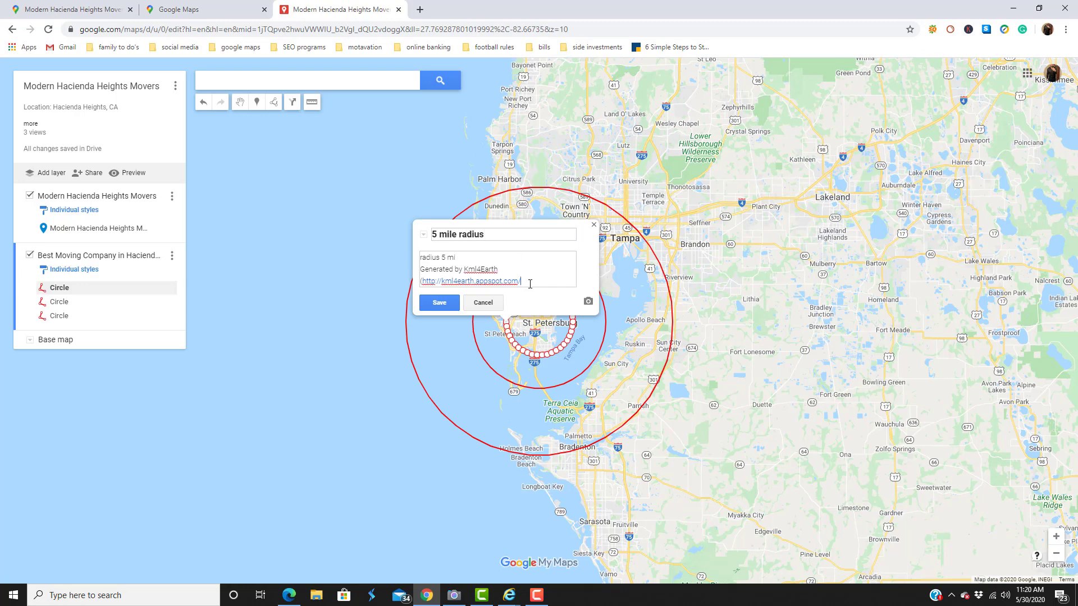
{"action": "key", "text": "BackSpace"}
{"action": "key", "text": "BackSpace"}
{"action": "key", "text": "BackSpace"}
{"action": "key", "text": "BackSpace"}
{"action": "key", "text": "BackSpace"}
{"action": "key", "text": "BackSpace"}
{"action": "key", "text": "BackSpace"}
{"action": "key", "text": "BackSpace"}
{"action": "key", "text": "BackSpace"}
{"action": "key", "text": "BackSpace"}
{"action": "key", "text": "BackSpace"}
{"action": "key", "text": "BackSpace"}
{"action": "key", "text": "BackSpace"}
{"action": "key", "text": "BackSpace"}
{"action": "key", "text": "BackSpace"}
{"action": "key", "text": "BackSpace"}
{"action": "key", "text": "BackSpace"}
{"action": "key", "text": "BackSpace"}
{"action": "key", "text": "BackSpace"}
{"action": "key", "text": "BackSpace"}
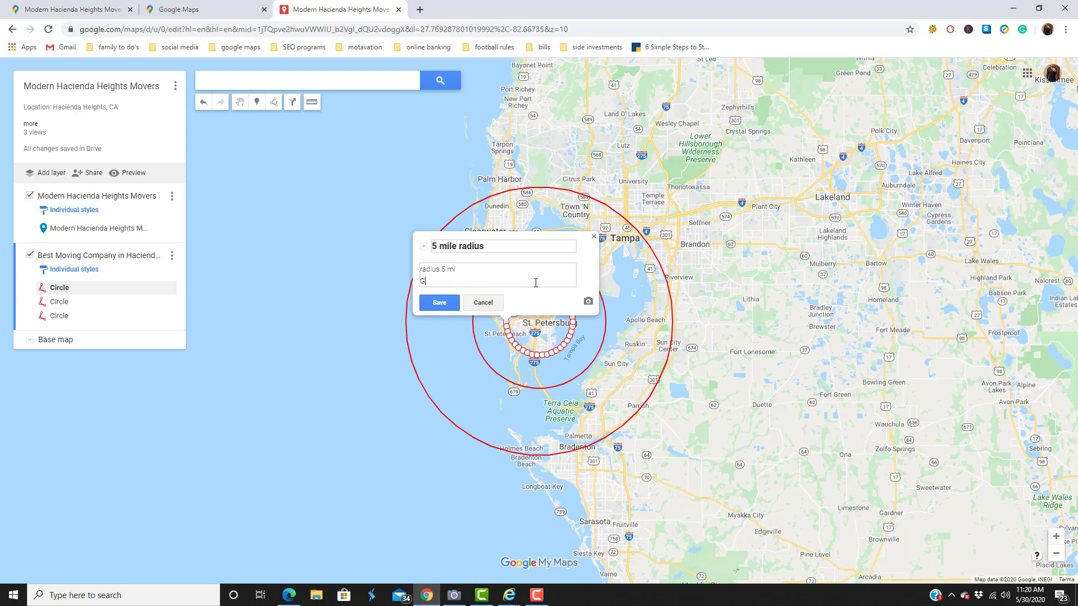
{"action": "key", "text": "BackSpace"}
{"action": "key", "text": "BackSpace"}
{"action": "key", "text": "BackSpace"}
{"action": "key", "text": "BackSpace"}
{"action": "key", "text": "BackSpace"}
{"action": "key", "text": "BackSpace"}
{"action": "key", "text": "BackSpace"}
{"action": "key", "text": "BackSpace"}
{"action": "key", "text": "BackSpace"}
{"action": "key", "text": "BackSpace"}
{"action": "key", "text": "BackSpace"}
{"action": "key", "text": "BackSpace"}
{"action": "key", "text": "BackSpace"}
Copy the reference map's full business text, from location through services, into the 5 mile radius circle's description and save it.
{"action": "left_click", "coordinate": [60, 9]}
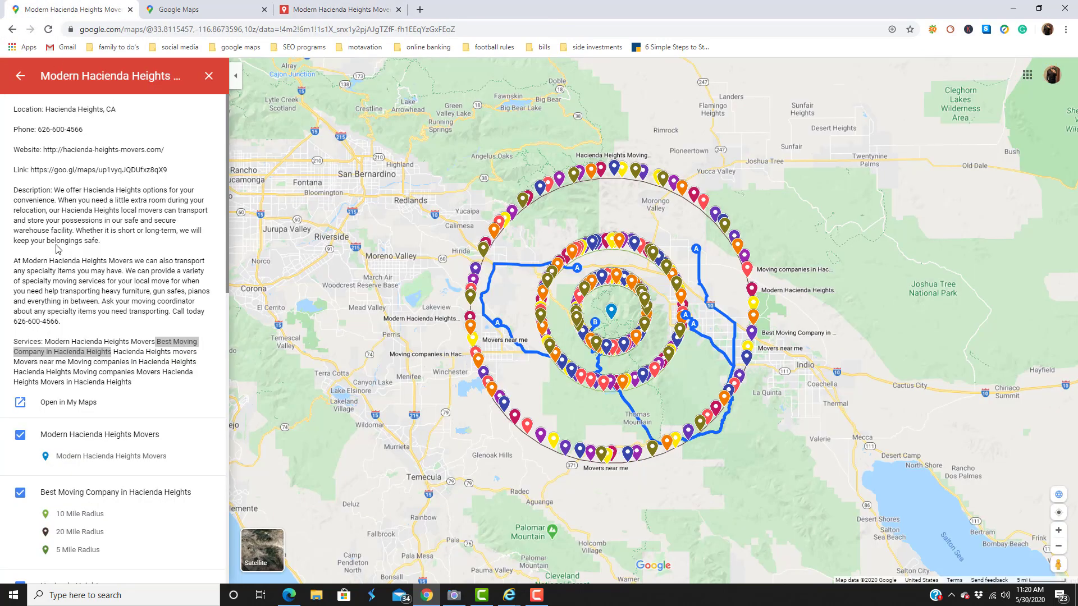
{"action": "left_click_drag", "start_coordinate": [146, 387], "coordinate": [2, 105]}
{"action": "key", "text": "ctrl+c"}
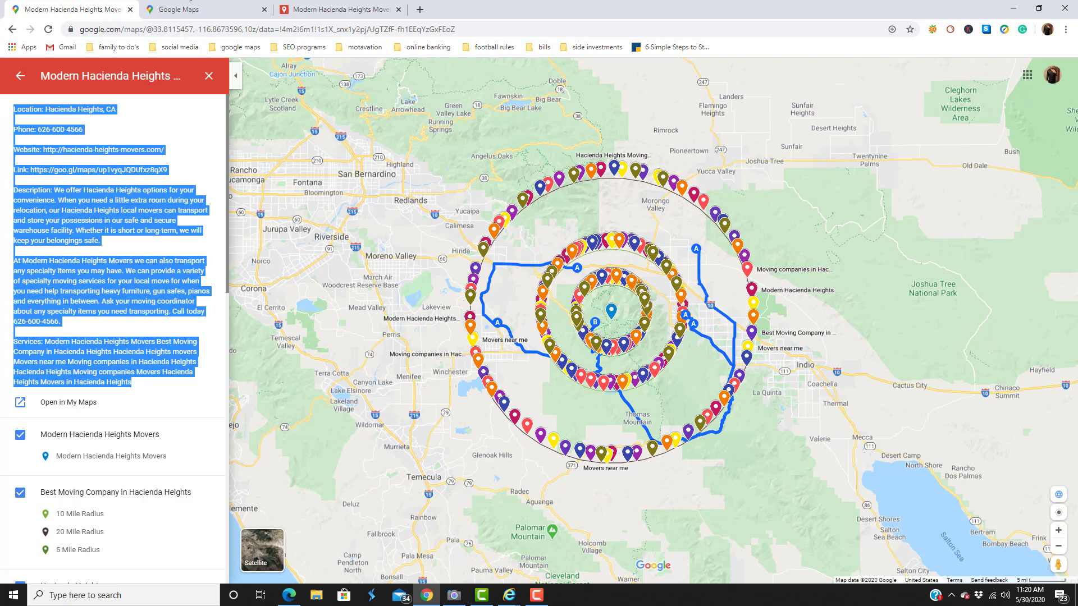
{"action": "left_click", "coordinate": [332, 10]}
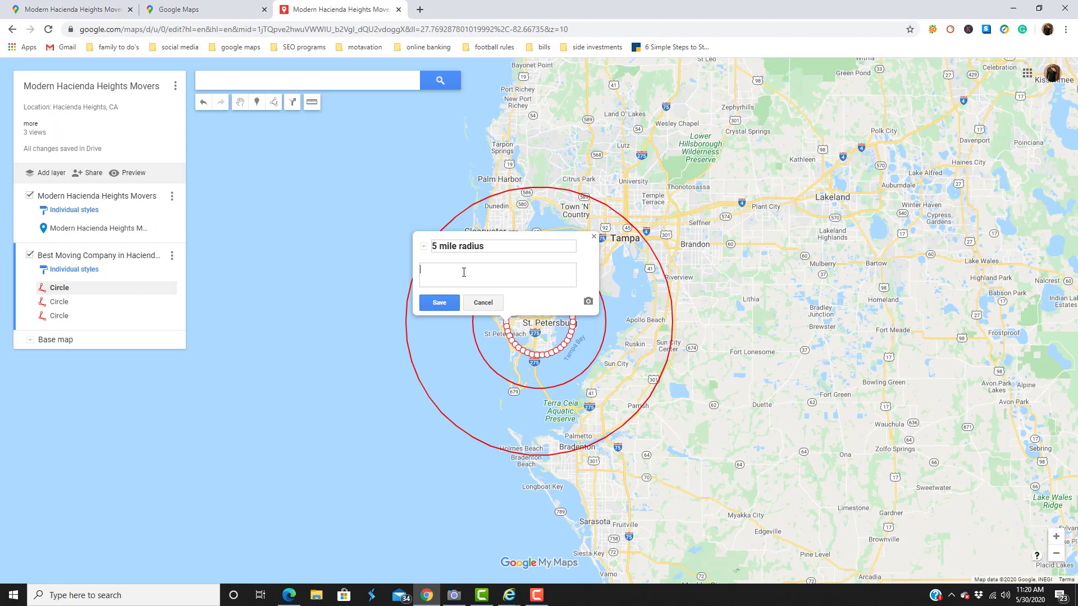
{"action": "key", "text": "ctrl+v"}
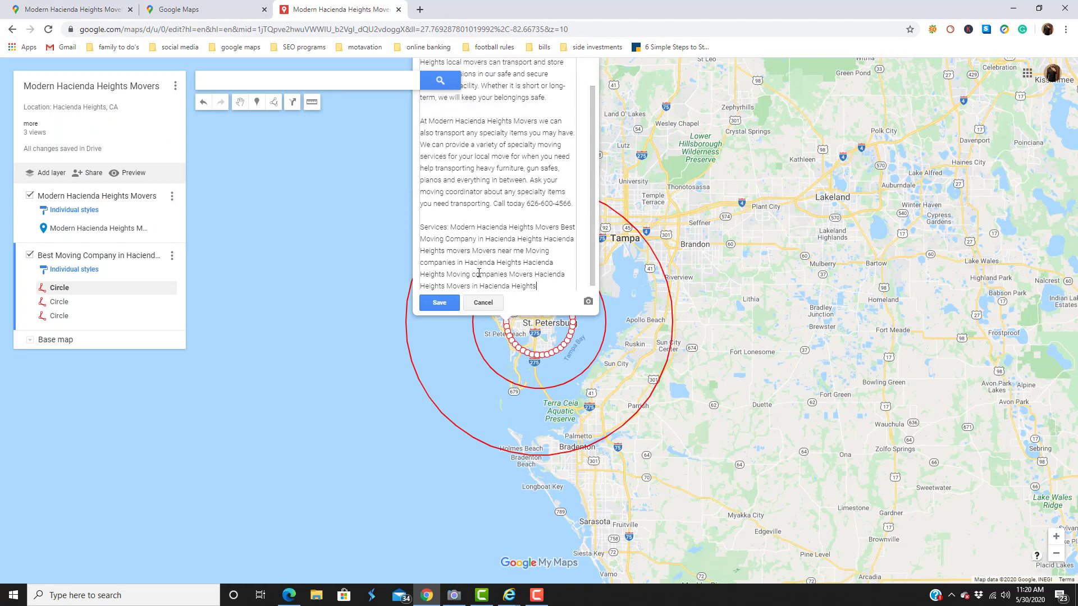
{"action": "left_click", "coordinate": [448, 297]}
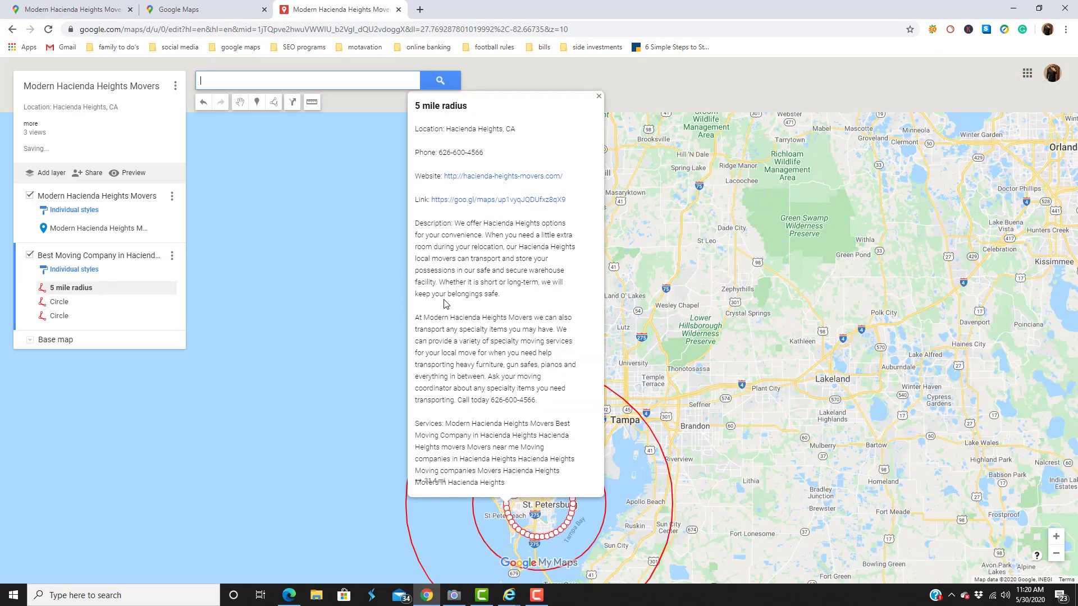
Rename the 10 mi circle "10 mile radius", replace its description with the copied business text and save it.
{"action": "left_click", "coordinate": [82, 302]}
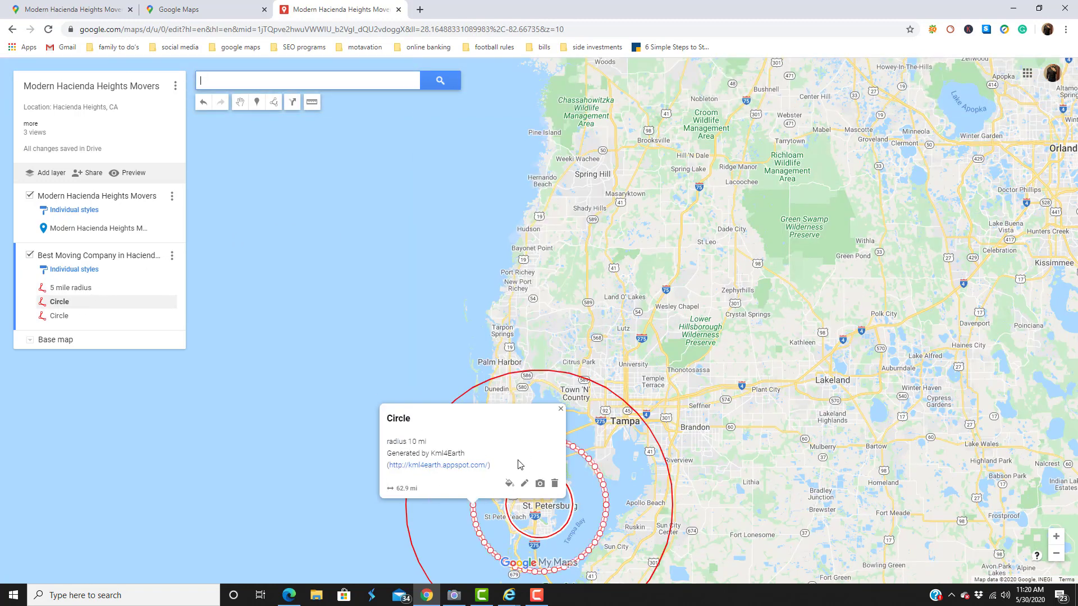
{"action": "left_click", "coordinate": [525, 484]}
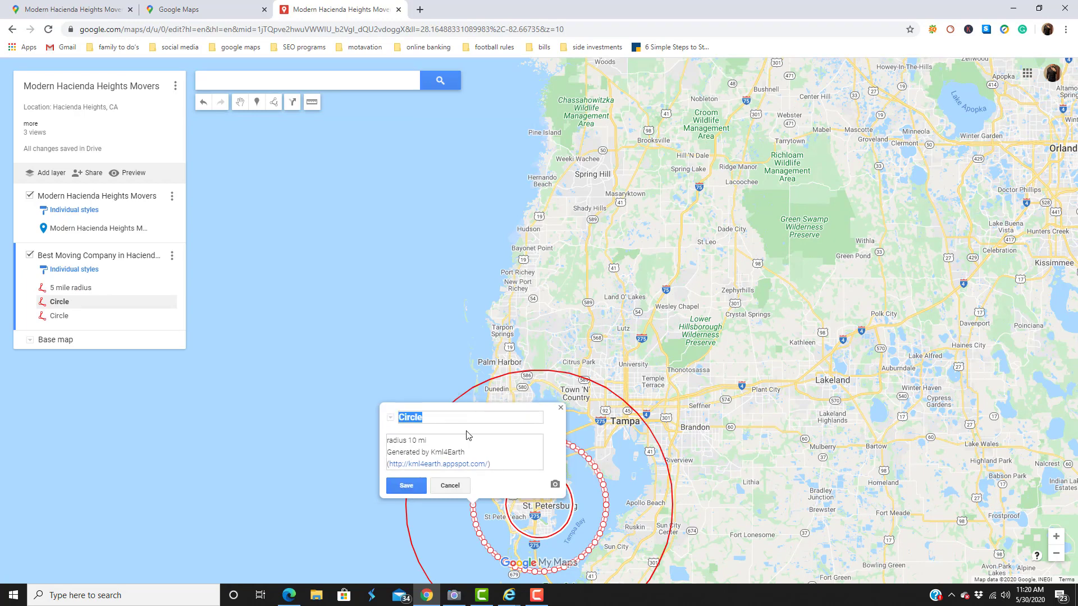
{"action": "type", "text": "10 mile radius"}
{"action": "left_click", "coordinate": [498, 462]}
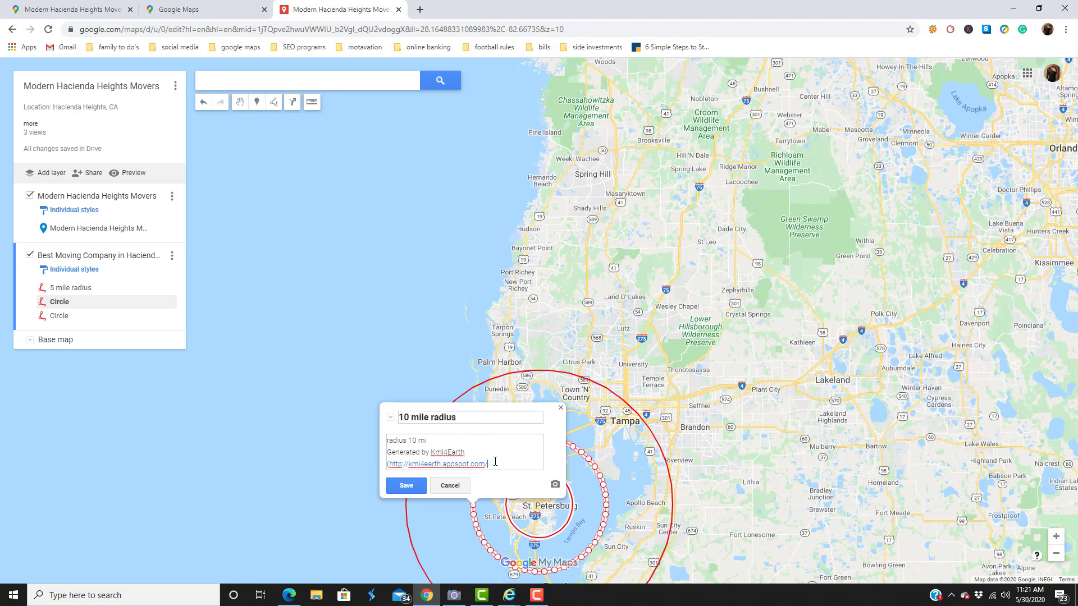
{"action": "key", "text": "BackSpace"}
{"action": "key", "text": "BackSpace"}
{"action": "key", "text": "BackSpace"}
{"action": "key", "text": "BackSpace"}
{"action": "key", "text": "BackSpace"}
{"action": "key", "text": "BackSpace"}
{"action": "key", "text": "BackSpace"}
{"action": "key", "text": "BackSpace"}
{"action": "key", "text": "BackSpace"}
{"action": "key", "text": "BackSpace"}
{"action": "key", "text": "BackSpace"}
{"action": "key", "text": "BackSpace"}
{"action": "key", "text": "BackSpace"}
{"action": "key", "text": "BackSpace"}
{"action": "key", "text": "BackSpace"}
{"action": "key", "text": "BackSpace"}
{"action": "key", "text": "BackSpace"}
{"action": "key", "text": "BackSpace"}
{"action": "key", "text": "BackSpace"}
{"action": "key", "text": "BackSpace"}
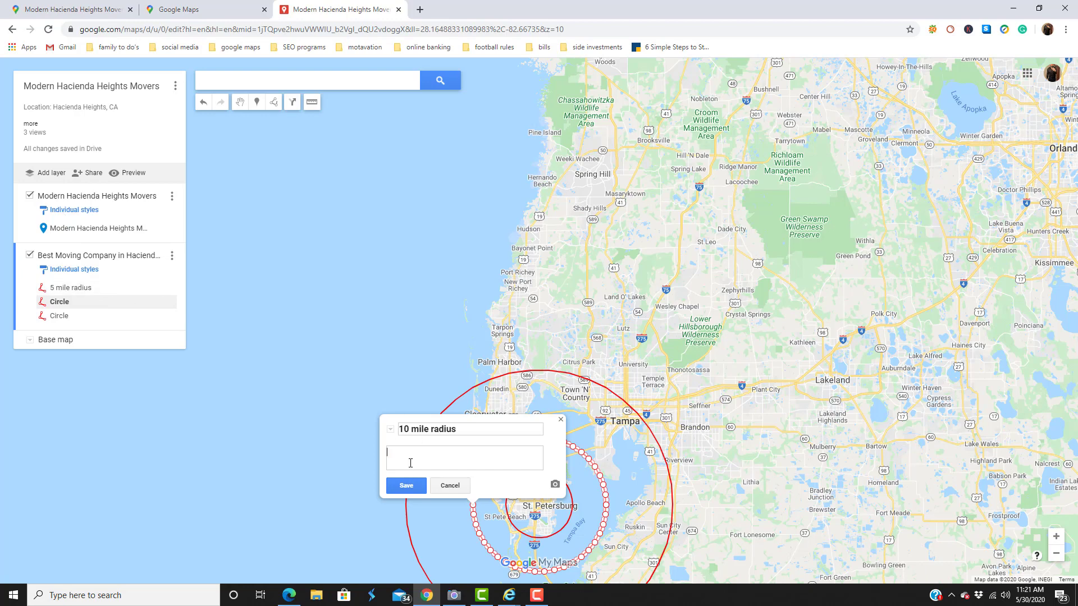
{"action": "key", "text": "ctrl+v"}
{"action": "left_click", "coordinate": [414, 486]}
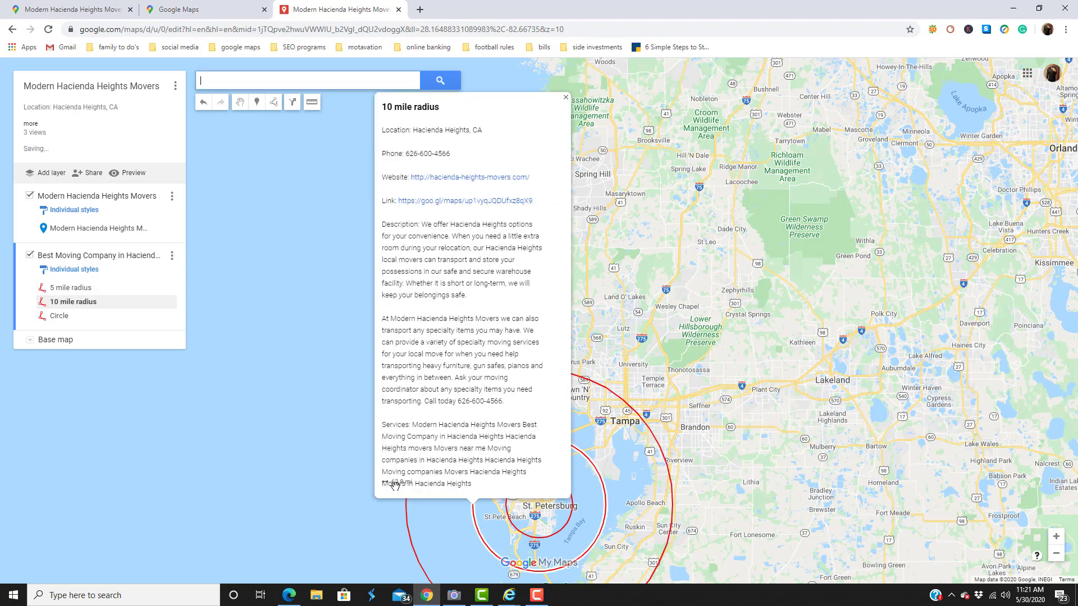
Rename the 20 mi circle "20 mile radius", replace its description with the copied business text and save it.
{"action": "left_click", "coordinate": [81, 316]}
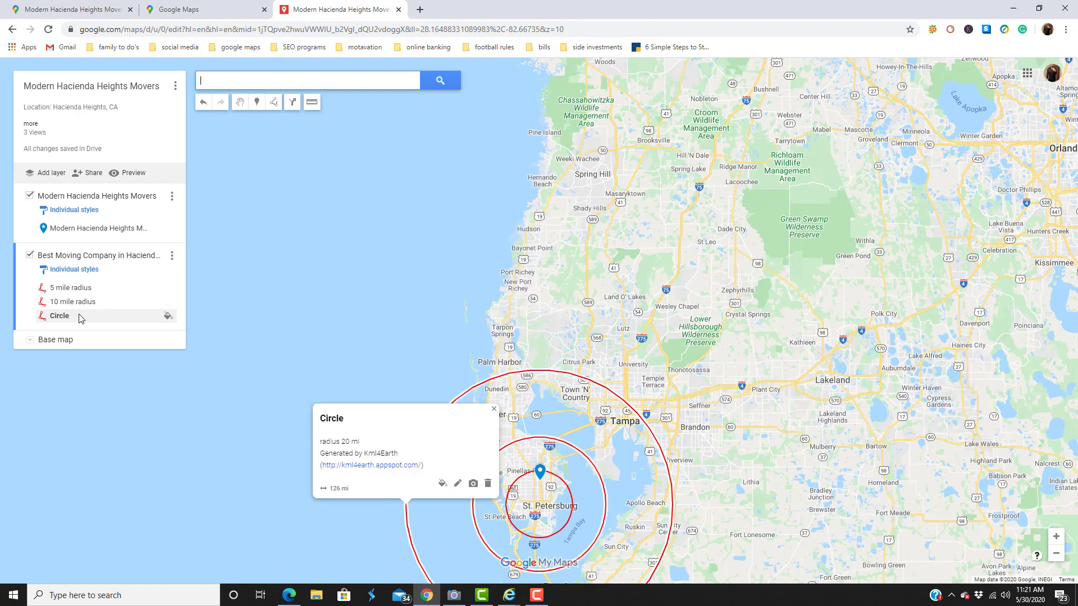
{"action": "left_click", "coordinate": [457, 483]}
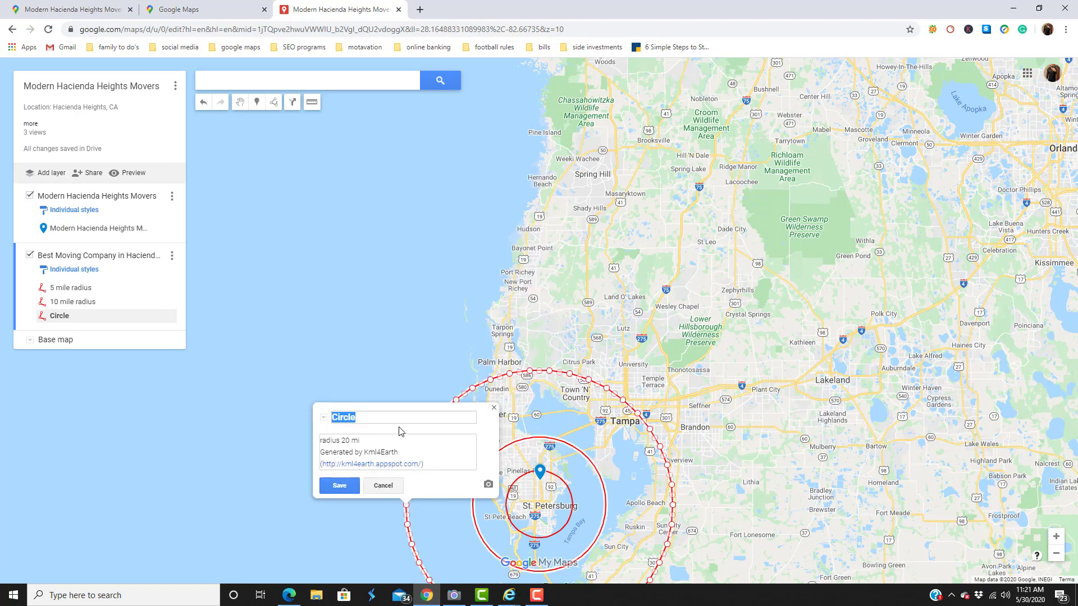
{"action": "type", "text": "20"}
{"action": "left_click", "coordinate": [441, 465]}
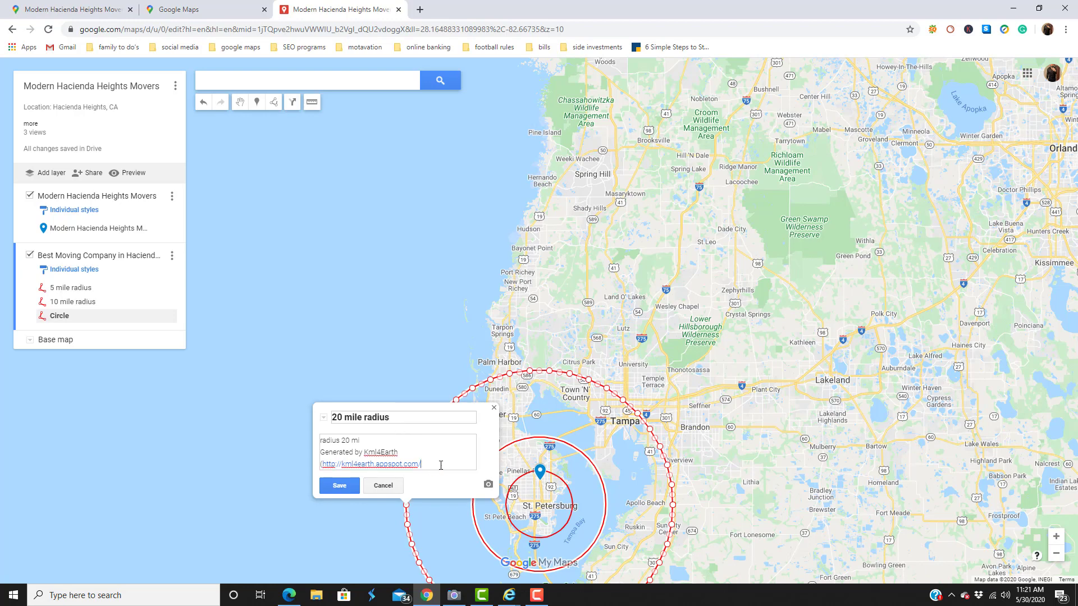
{"action": "key", "text": "BackSpace"}
{"action": "key", "text": "BackSpace"}
{"action": "key", "text": "BackSpace"}
{"action": "key", "text": "BackSpace"}
{"action": "key", "text": "BackSpace"}
{"action": "key", "text": "BackSpace"}
{"action": "key", "text": "BackSpace"}
{"action": "key", "text": "BackSpace"}
{"action": "key", "text": "BackSpace"}
{"action": "key", "text": "BackSpace"}
{"action": "key", "text": "BackSpace"}
{"action": "key", "text": "BackSpace"}
{"action": "key", "text": "BackSpace"}
{"action": "key", "text": "BackSpace"}
{"action": "key", "text": "BackSpace"}
{"action": "key", "text": "BackSpace"}
{"action": "key", "text": "BackSpace"}
{"action": "key", "text": "BackSpace"}
{"action": "key", "text": "BackSpace"}
{"action": "key", "text": "BackSpace"}
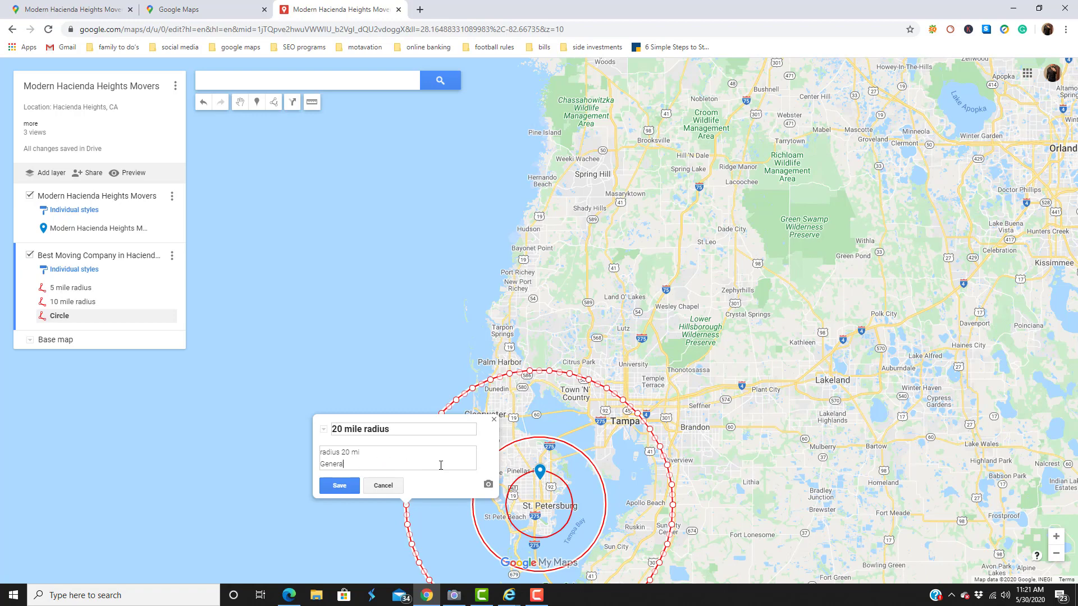
{"action": "key", "text": "BackSpace"}
{"action": "key", "text": "BackSpace"}
{"action": "key", "text": "BackSpace"}
{"action": "key", "text": "BackSpace"}
{"action": "key", "text": "BackSpace"}
{"action": "key", "text": "BackSpace"}
{"action": "key", "text": "BackSpace"}
{"action": "key", "text": "BackSpace"}
{"action": "key", "text": "BackSpace"}
{"action": "key", "text": "BackSpace"}
{"action": "key", "text": "BackSpace"}
{"action": "key", "text": "BackSpace"}
{"action": "key", "text": "ctrl+v"}
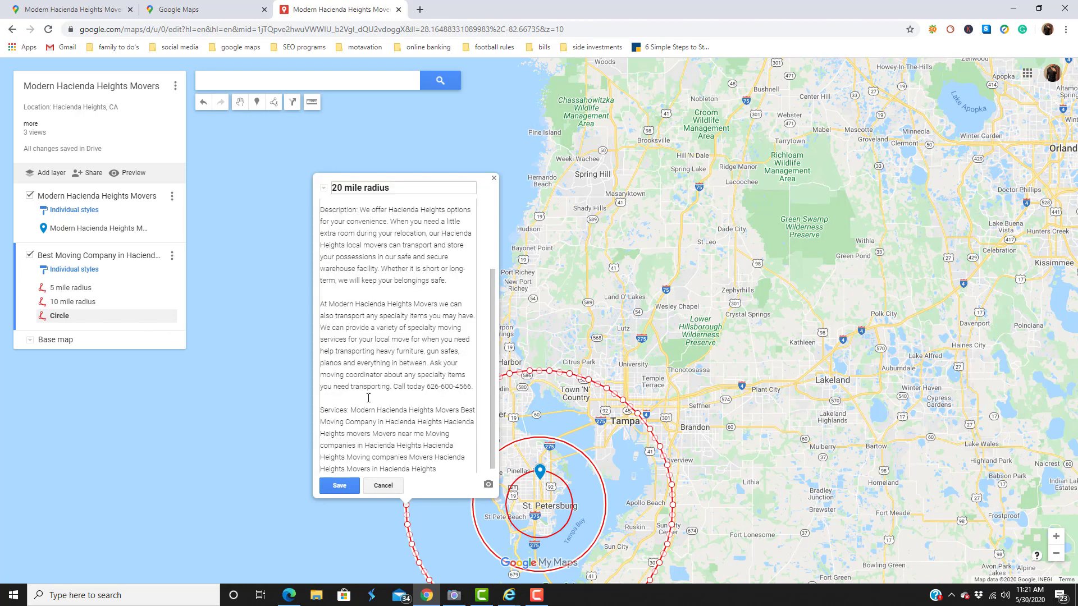
{"action": "left_click", "coordinate": [341, 484]}
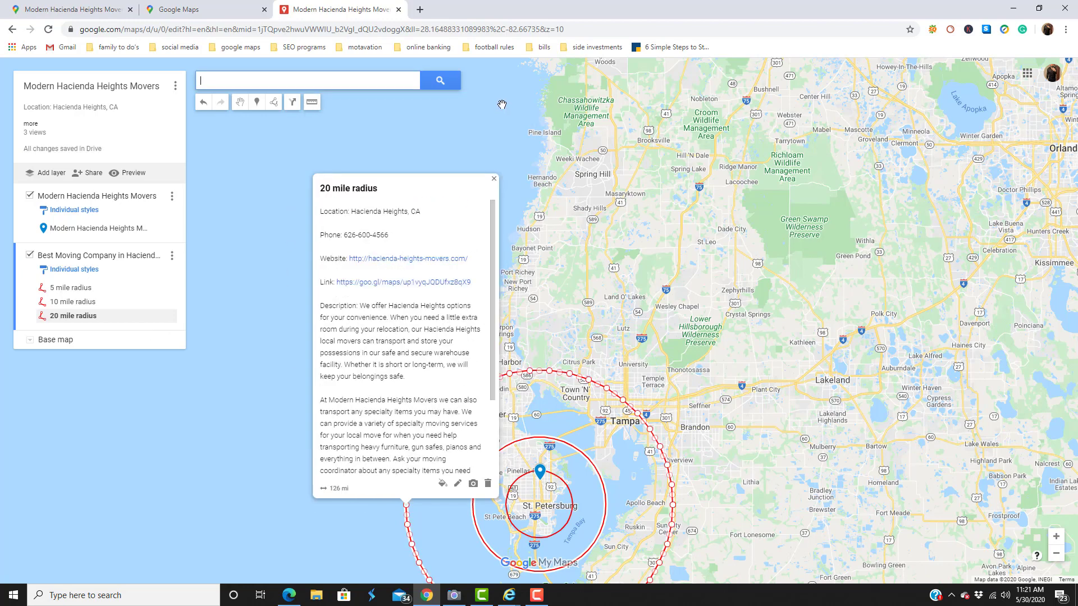
{"action": "left_click", "coordinate": [494, 180]}
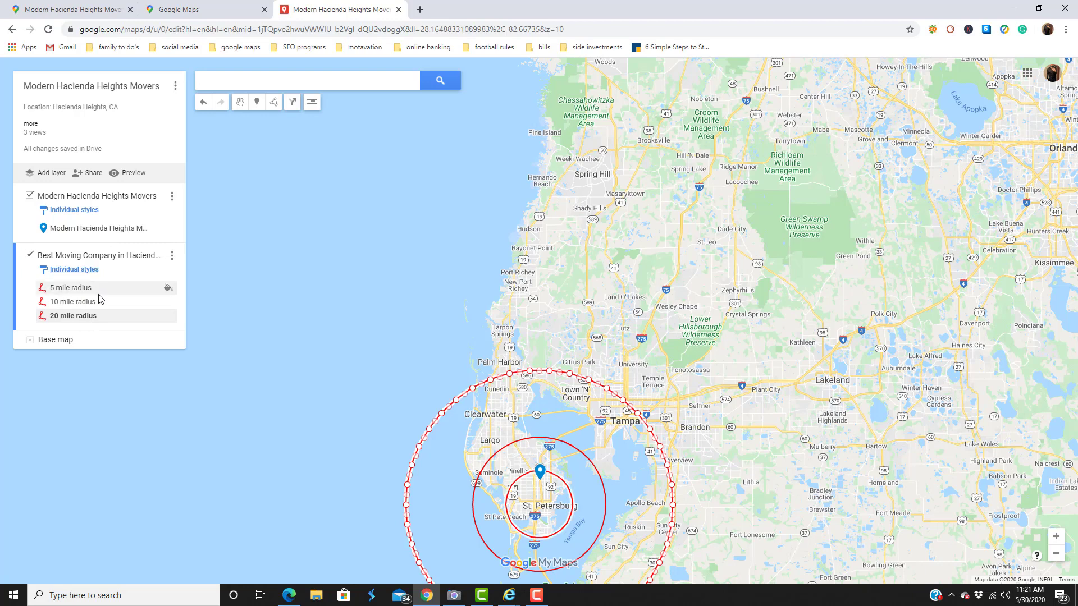
Style the Best Moving Company layer's circles by the name data column.
{"action": "left_click", "coordinate": [79, 271]}
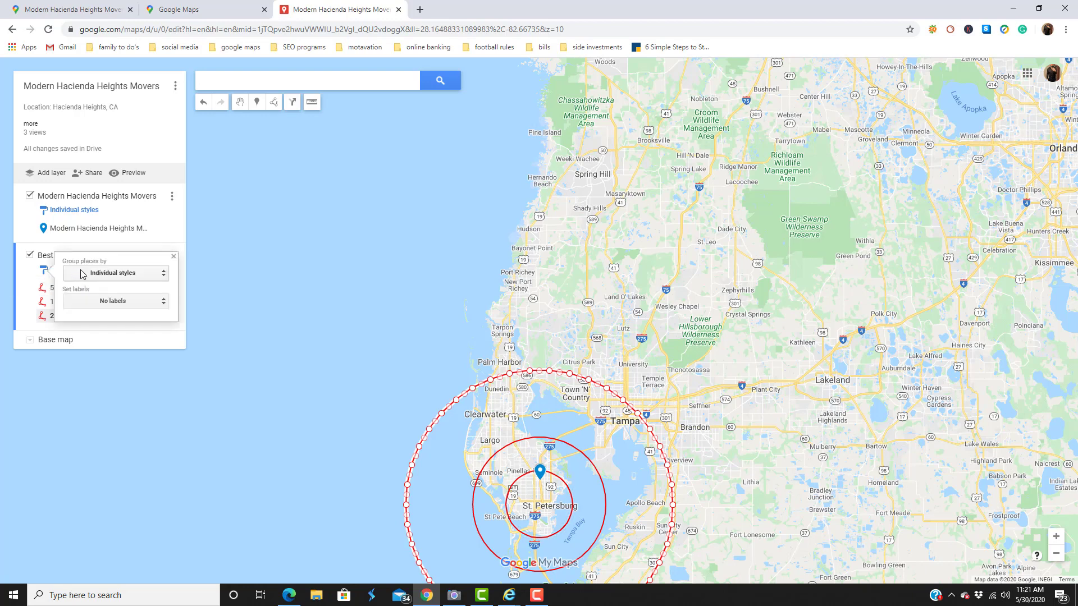
{"action": "left_click", "coordinate": [121, 273]}
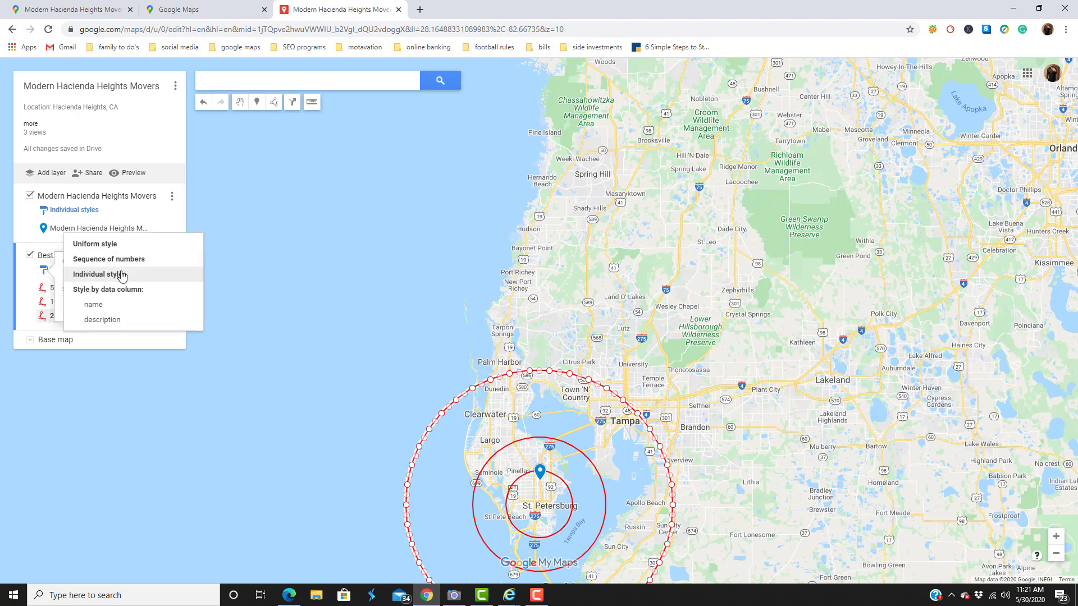
{"action": "left_click", "coordinate": [113, 306]}
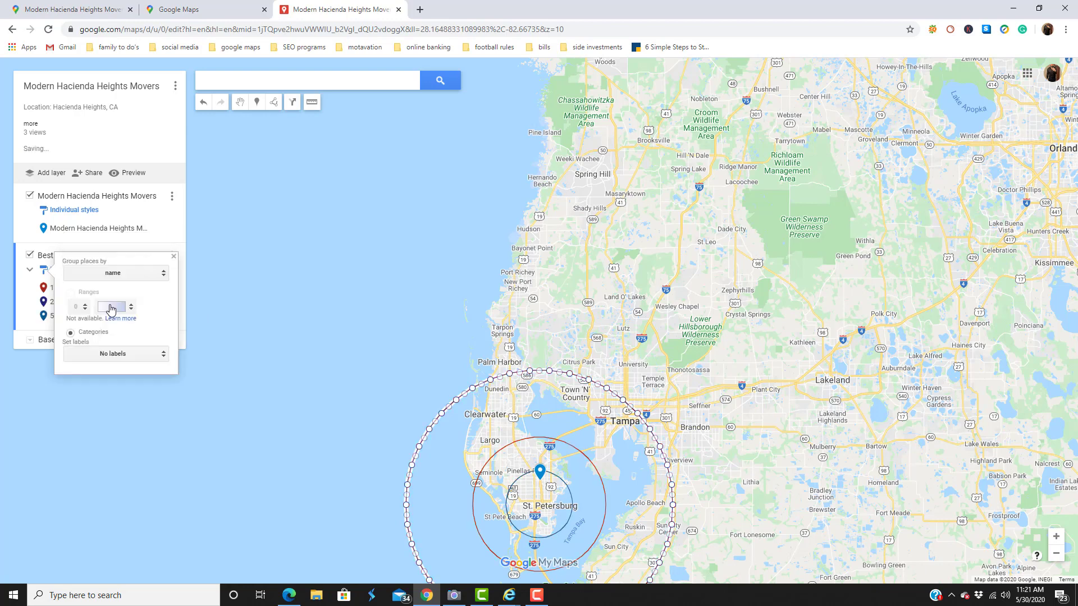
{"action": "left_click", "coordinate": [174, 257]}
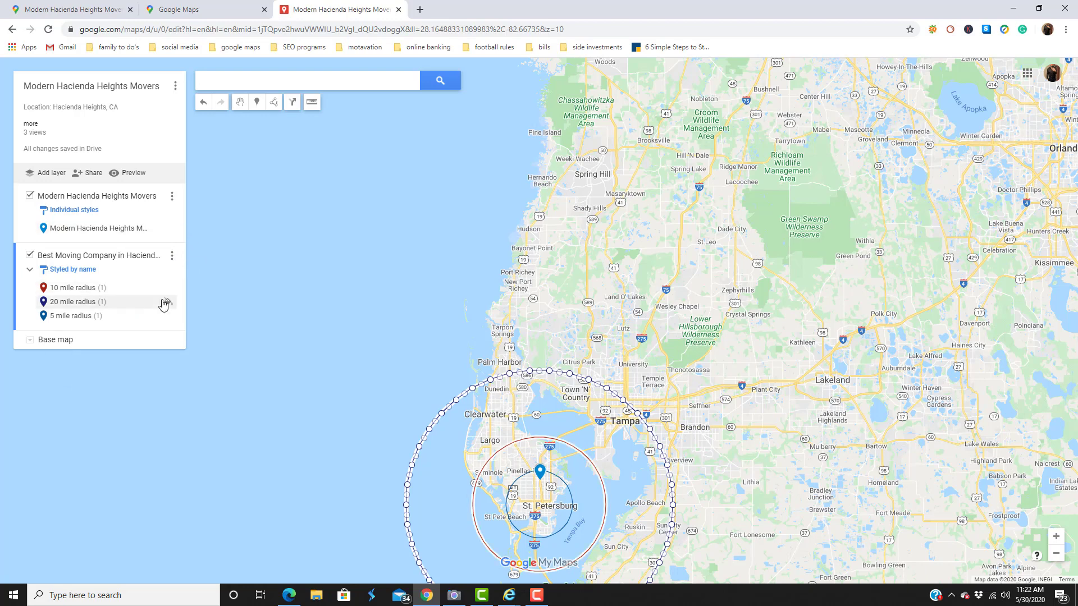
Add a new layer and name it "Heights movers" with the keyword copied from the reference map's services text.
{"action": "left_click", "coordinate": [51, 175]}
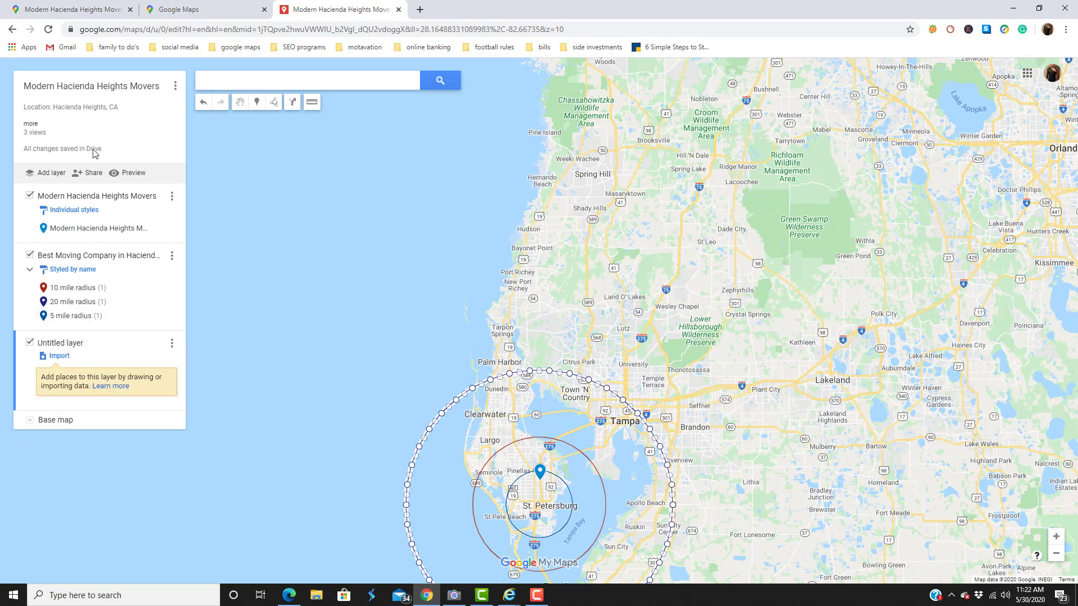
{"action": "left_click", "coordinate": [106, 8]}
{"action": "left_click_drag", "start_coordinate": [145, 352], "coordinate": [196, 352]}
{"action": "key", "text": "ctrl+c"}
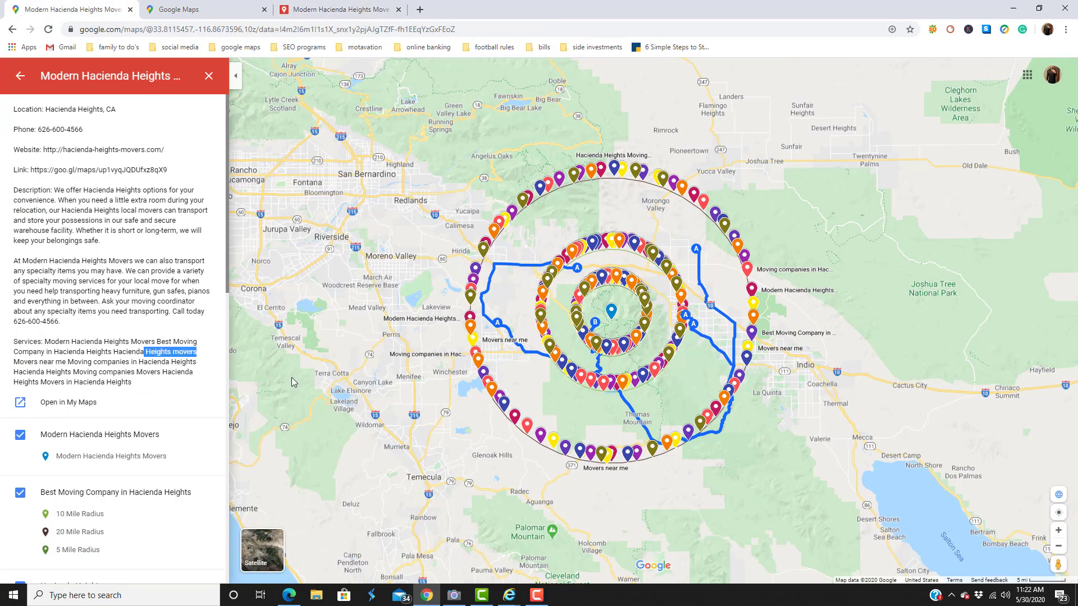
{"action": "left_click", "coordinate": [328, 9]}
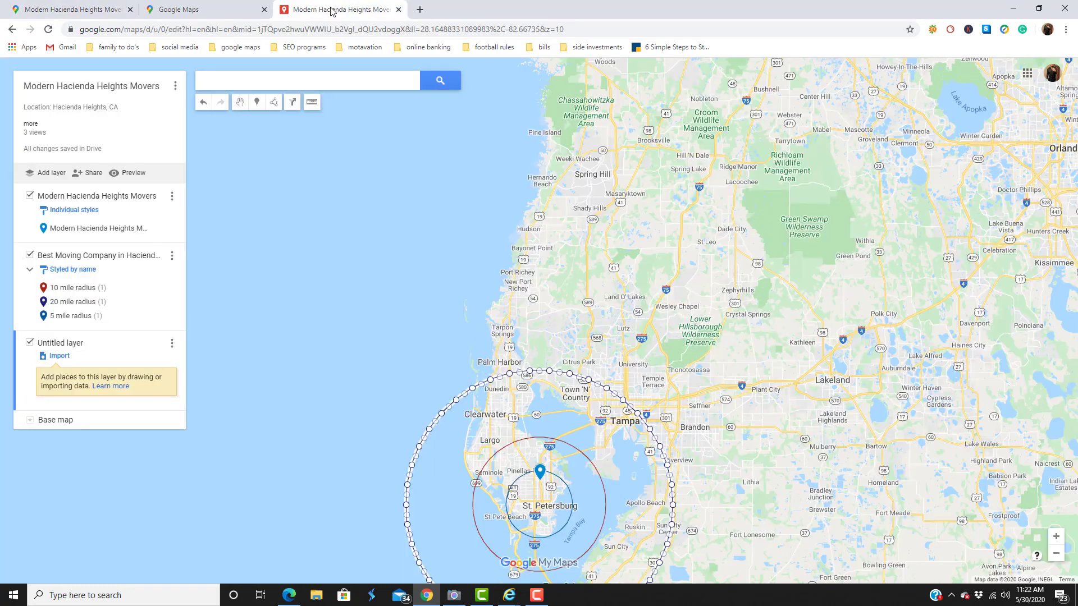
{"action": "left_click", "coordinate": [66, 344]}
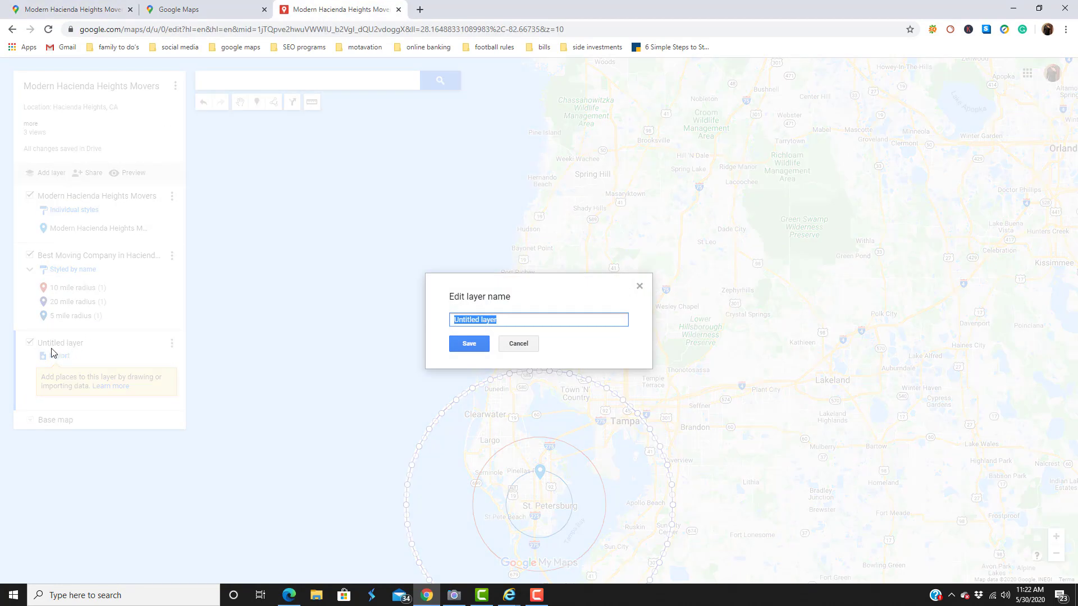
{"action": "key", "text": "ctrl+v"}
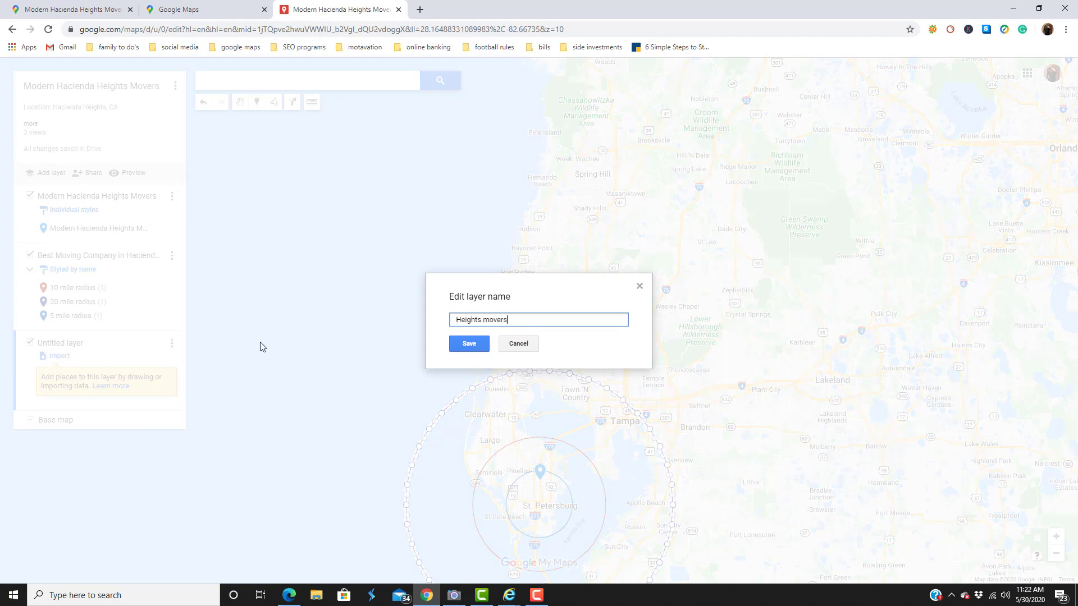
{"action": "left_click", "coordinate": [475, 347]}
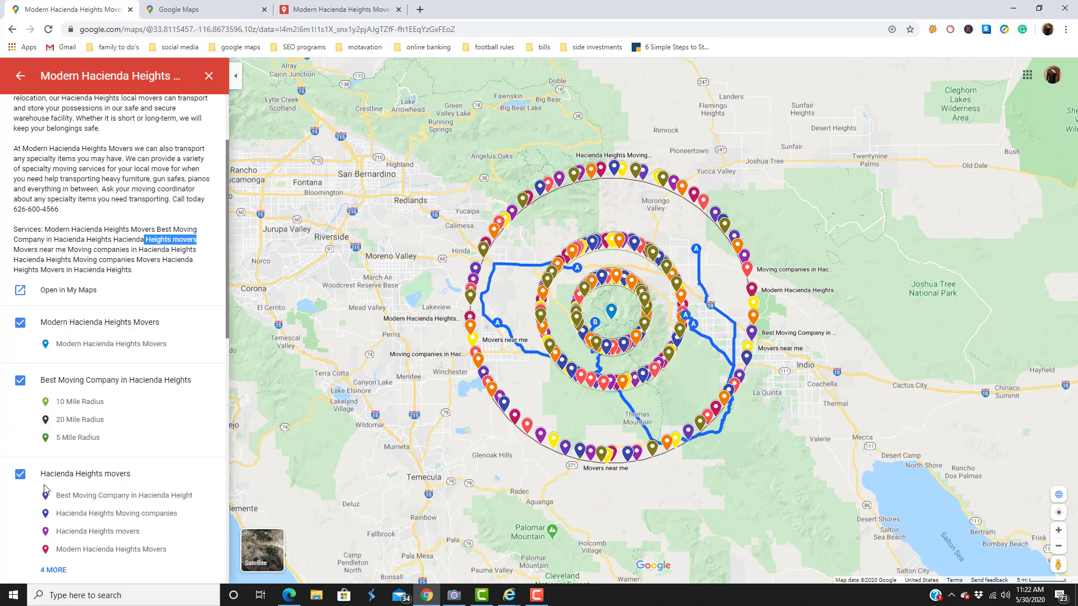
Place a marker in the Heights movers layer on the northern edge of the 5 mile radius circle.
{"action": "left_click", "coordinate": [213, 13]}
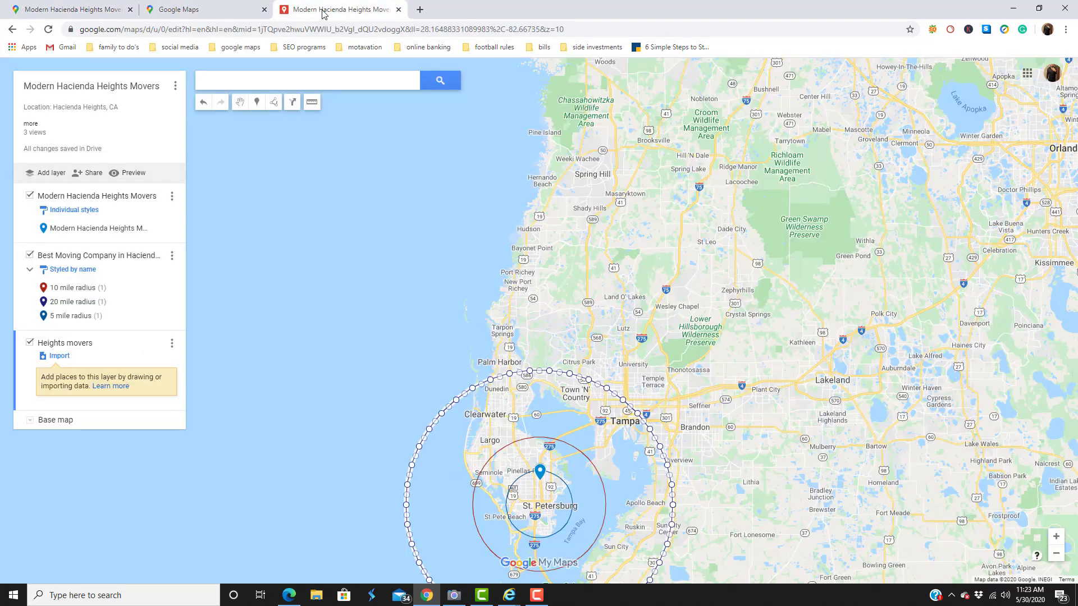
{"action": "left_click", "coordinate": [325, 11]}
{"action": "left_click", "coordinate": [257, 101]}
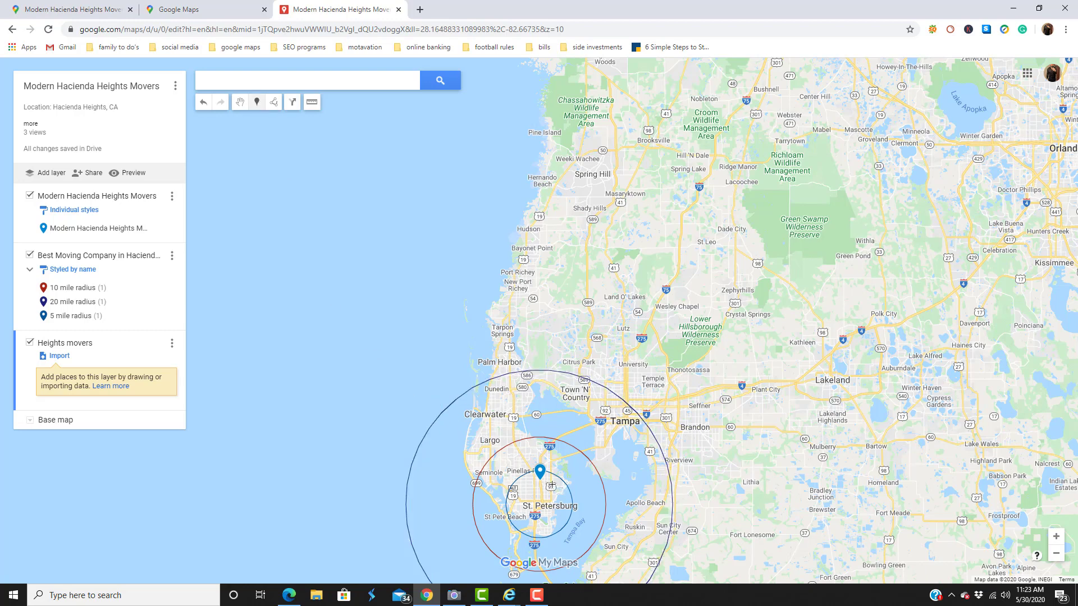
{"action": "scroll", "coordinate": [523, 472], "scroll_direction": "down", "scroll_amount": 1}
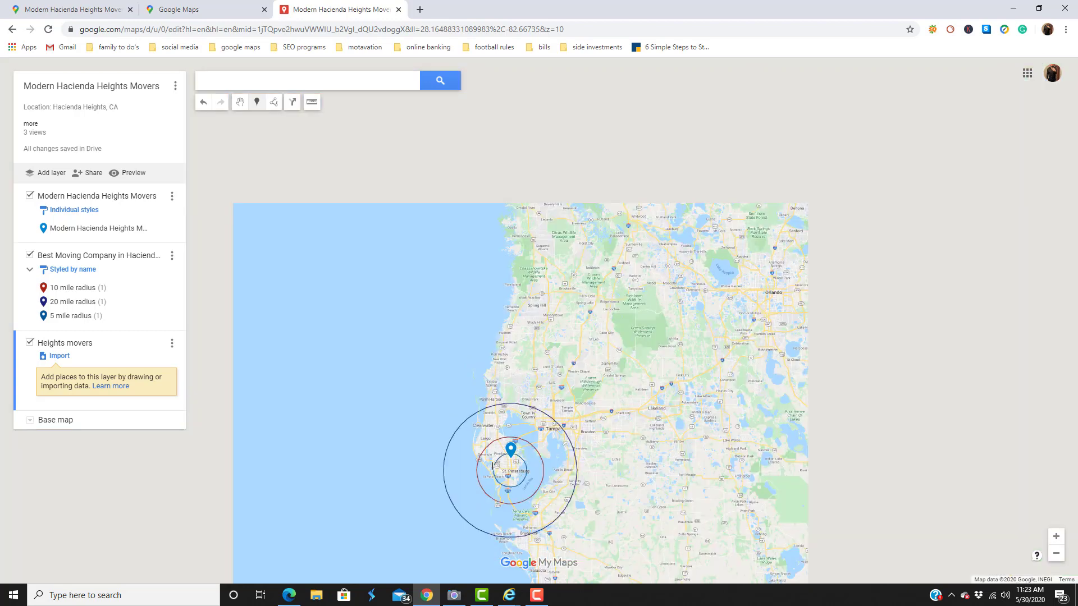
{"action": "scroll", "coordinate": [492, 466], "scroll_direction": "up", "scroll_amount": 1}
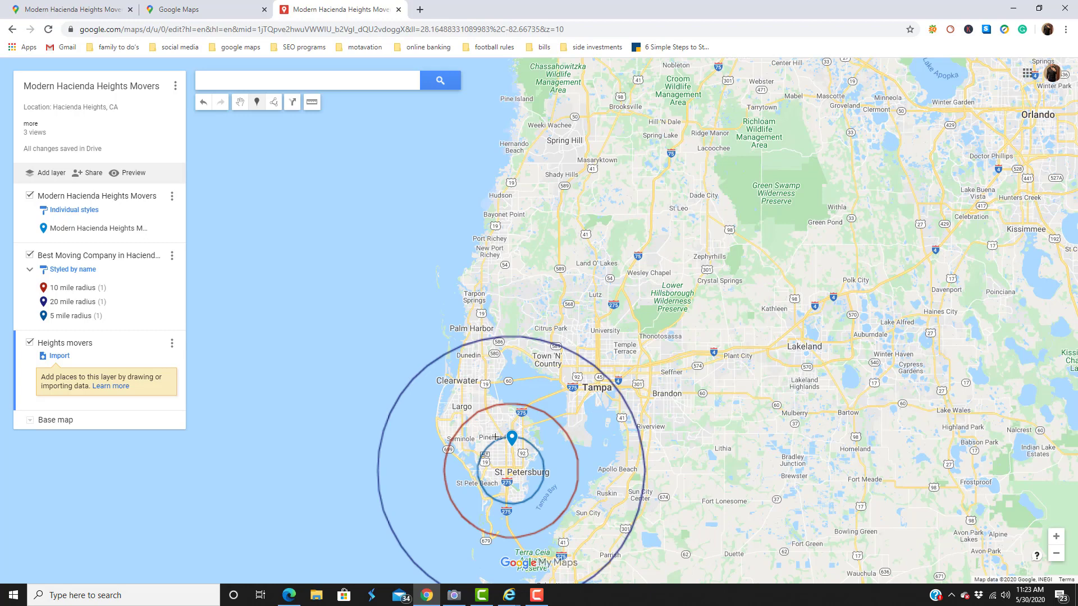
{"action": "scroll", "coordinate": [501, 436], "scroll_direction": "up", "scroll_amount": 1}
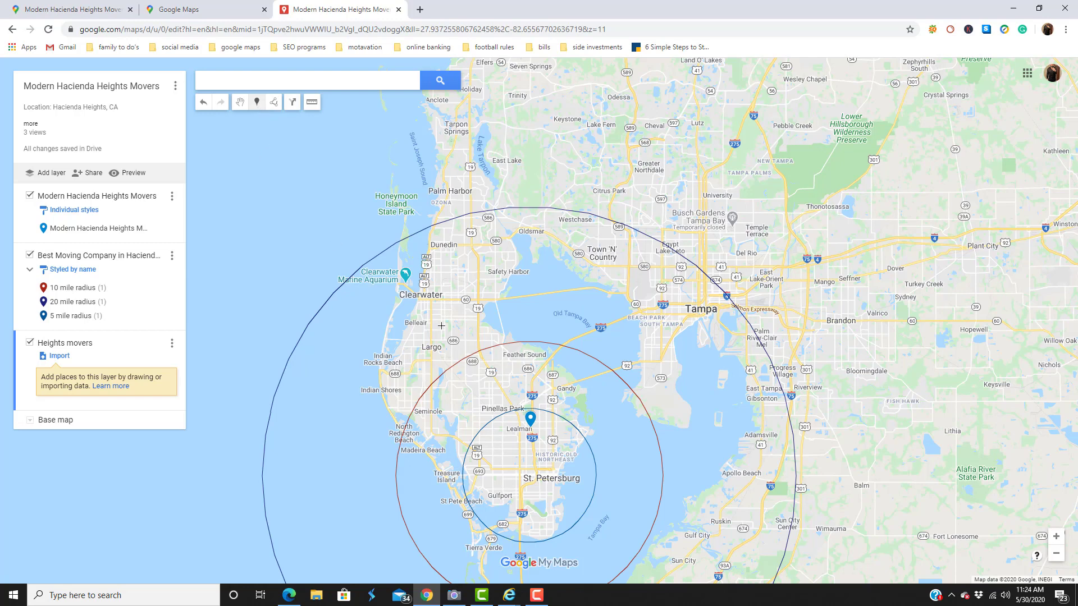
{"action": "left_click", "coordinate": [522, 408]}
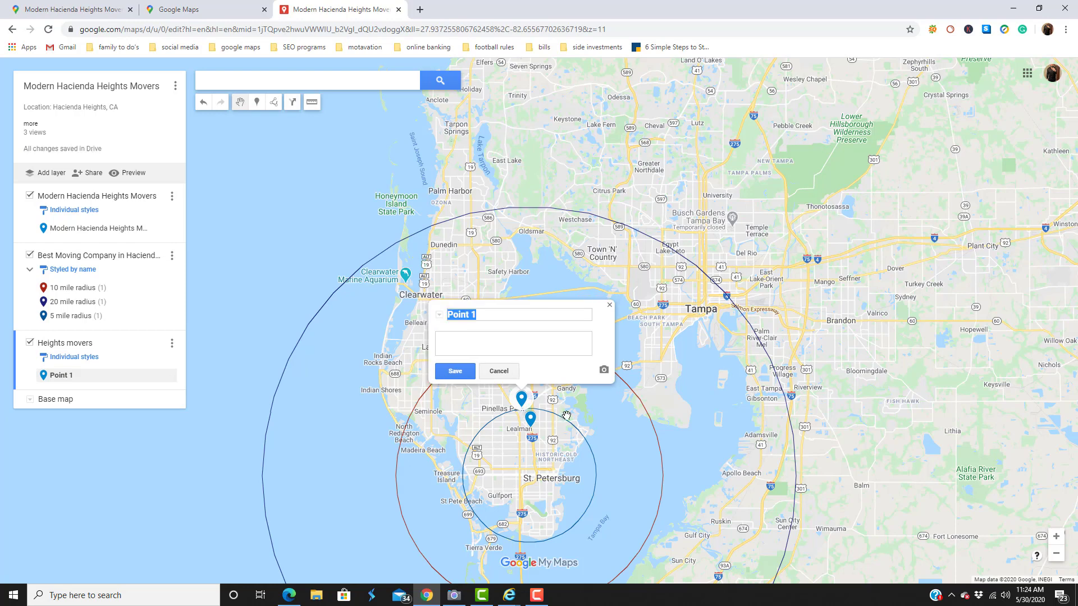
Place nine more markers around the edge of the 5 mile radius circle, keeping their default names.
{"action": "left_click", "coordinate": [256, 103]}
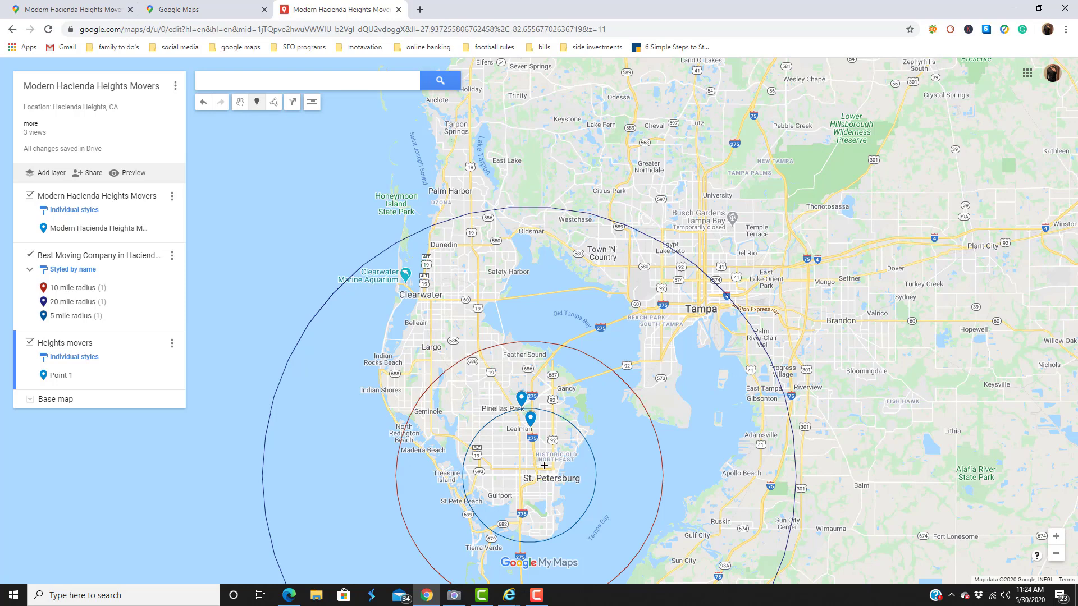
{"action": "left_click", "coordinate": [464, 464]}
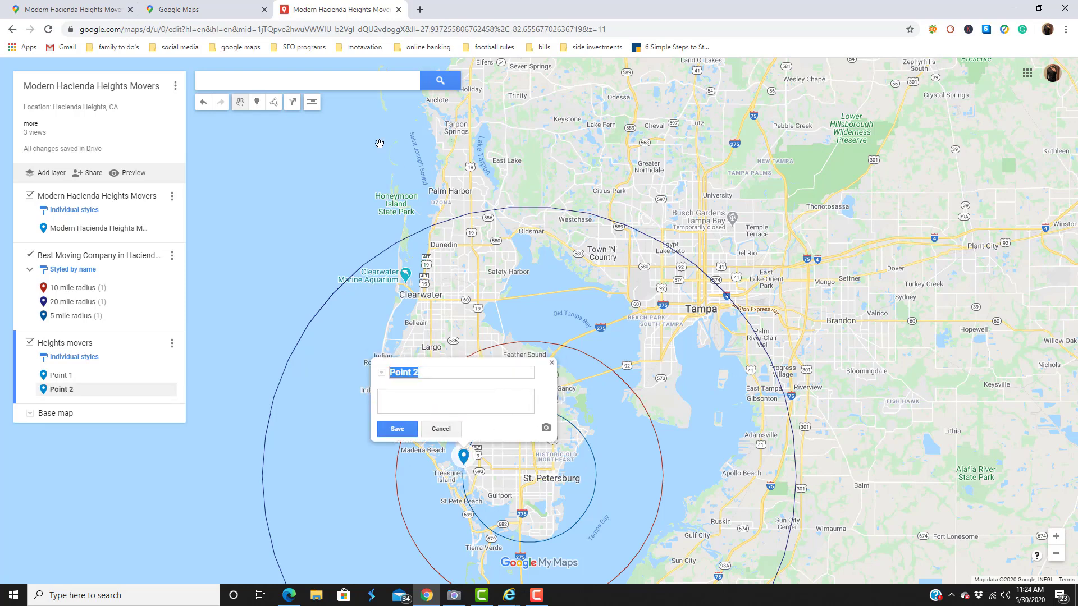
{"action": "key", "text": "Return"}
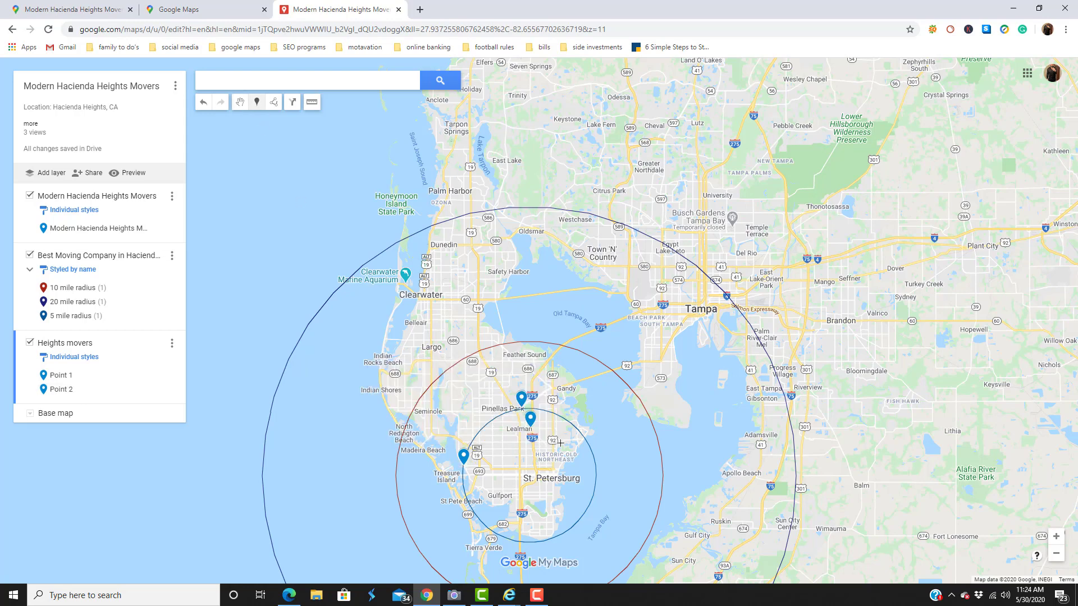
{"action": "left_click", "coordinate": [590, 437]}
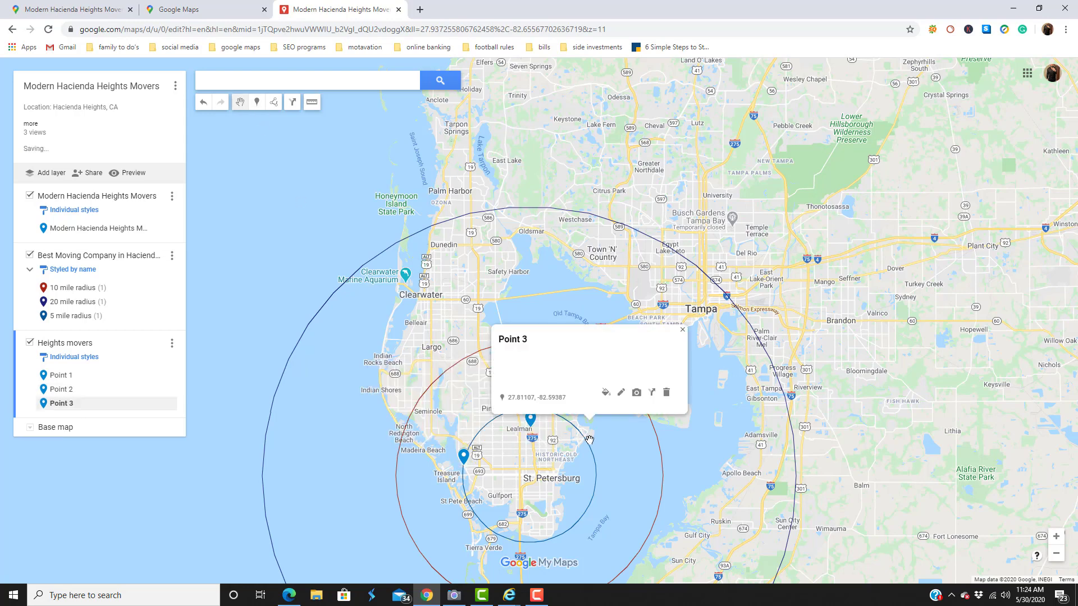
{"action": "left_click", "coordinate": [258, 107]}
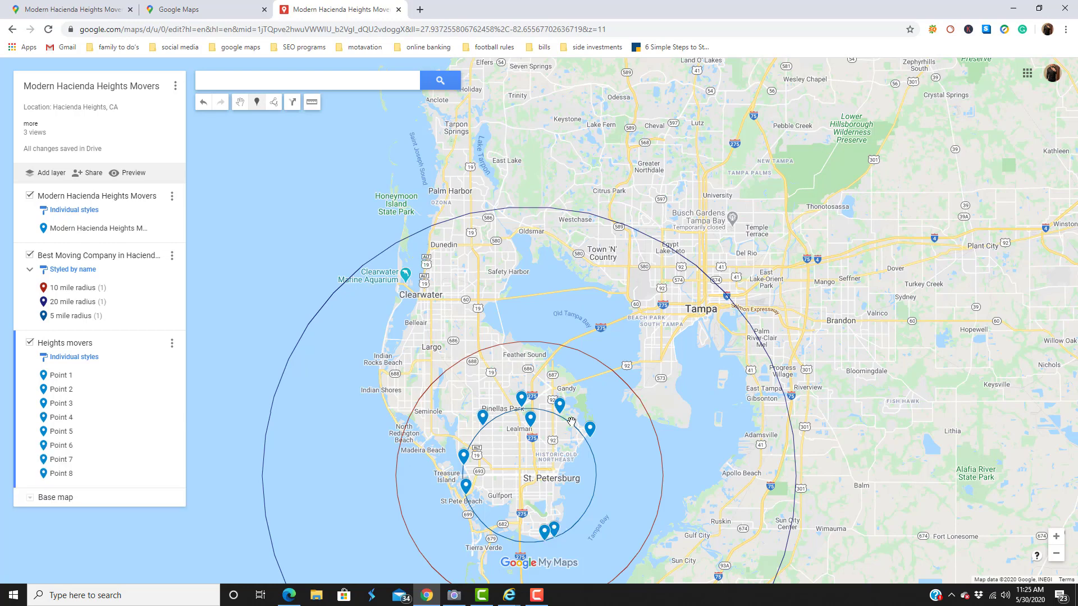
{"action": "left_click", "coordinate": [571, 422]}
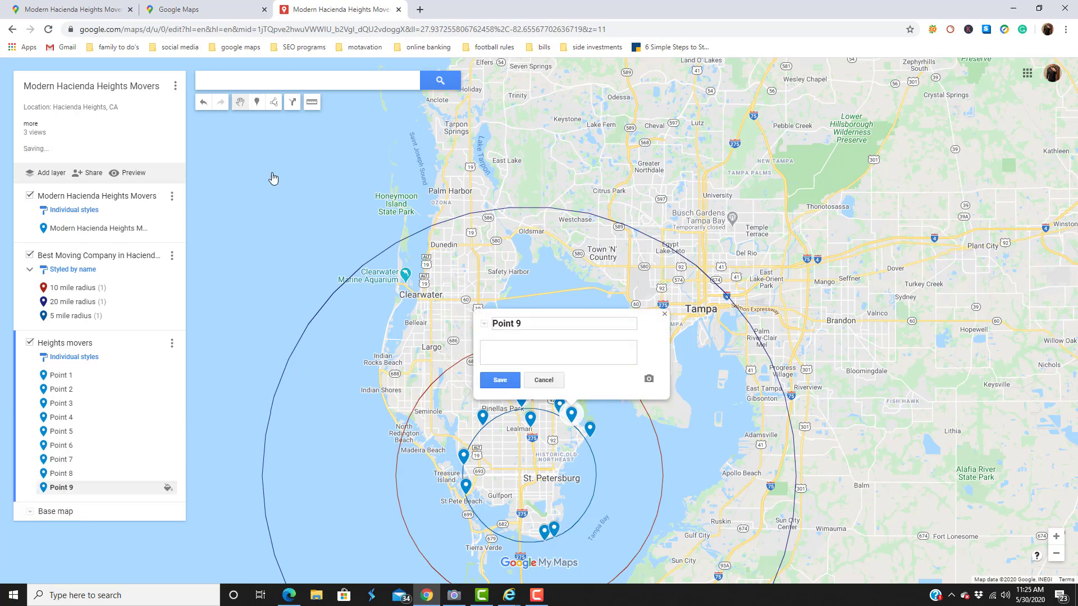
{"action": "left_click", "coordinate": [256, 102]}
{"action": "left_click", "coordinate": [476, 437]}
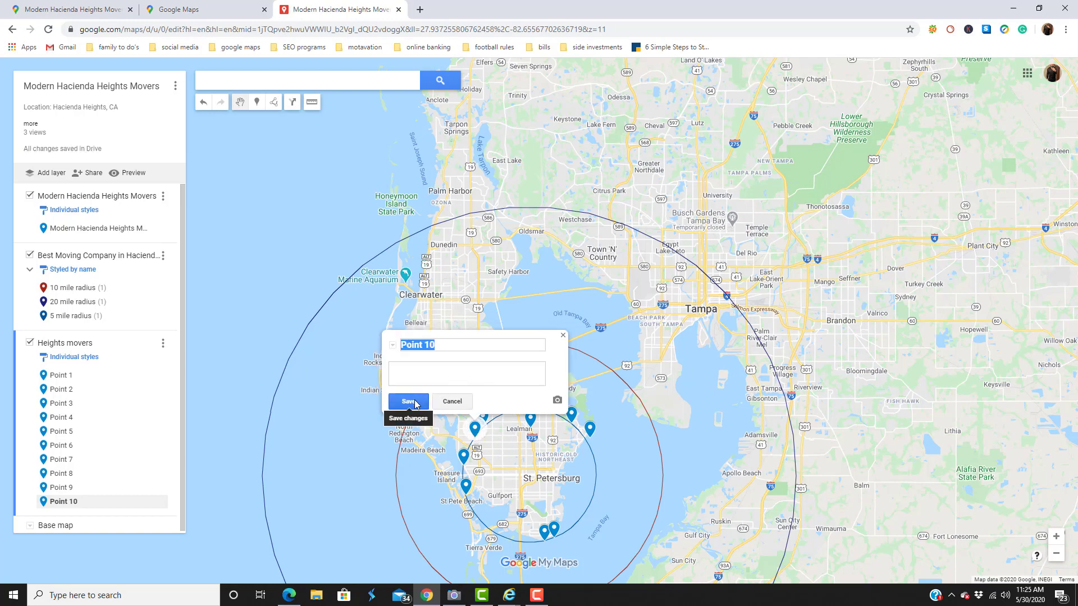
{"action": "left_click", "coordinate": [417, 398]}
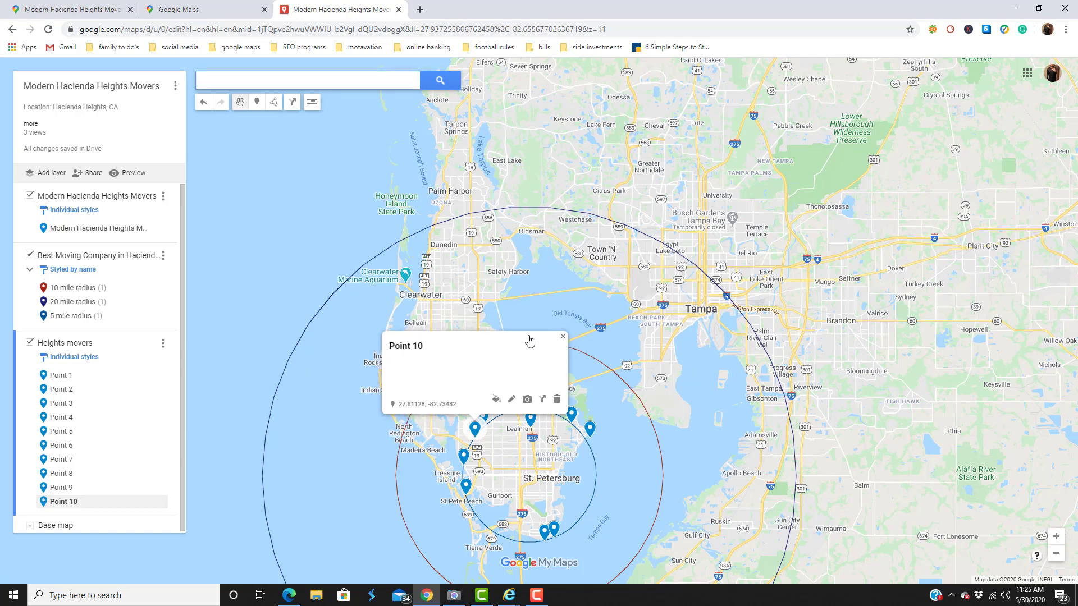
{"action": "left_click", "coordinate": [563, 335]}
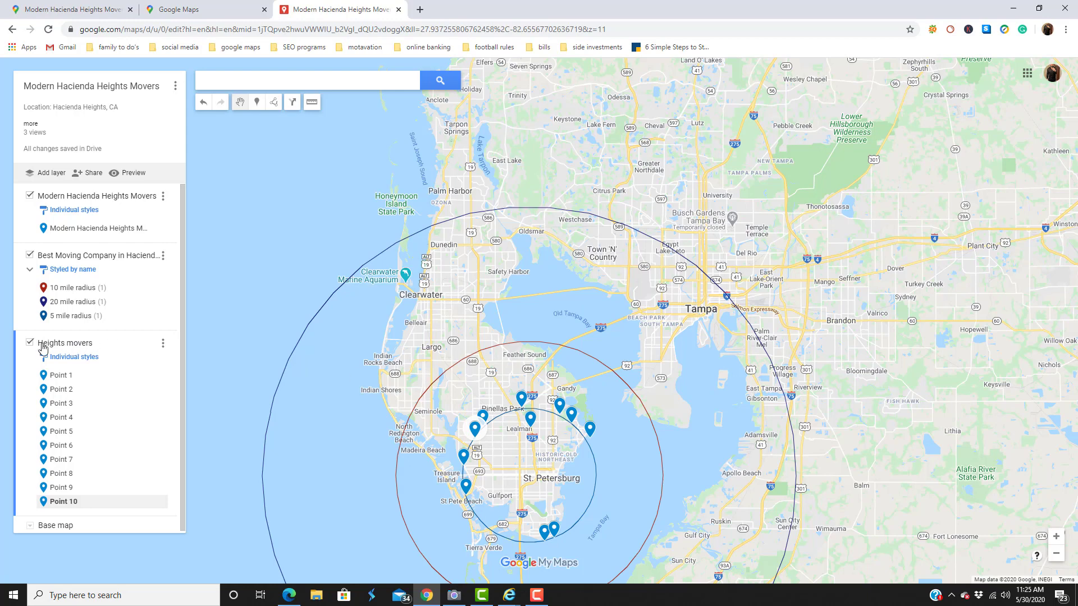
Open the Heights movers layer's data table and clear the name of marker Point 1.
{"action": "left_click", "coordinate": [162, 344]}
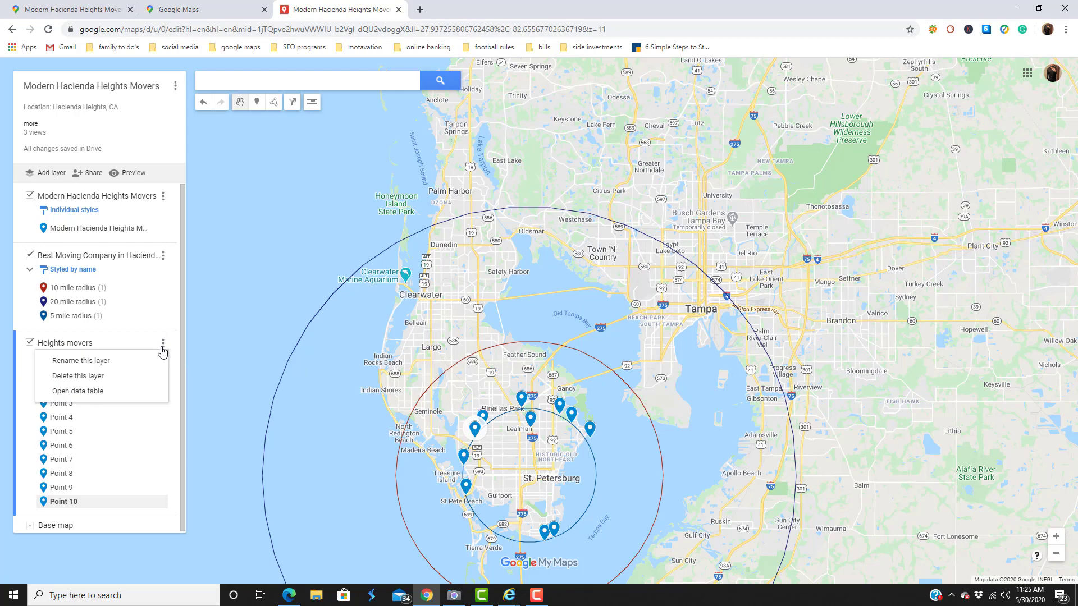
{"action": "left_click", "coordinate": [103, 393]}
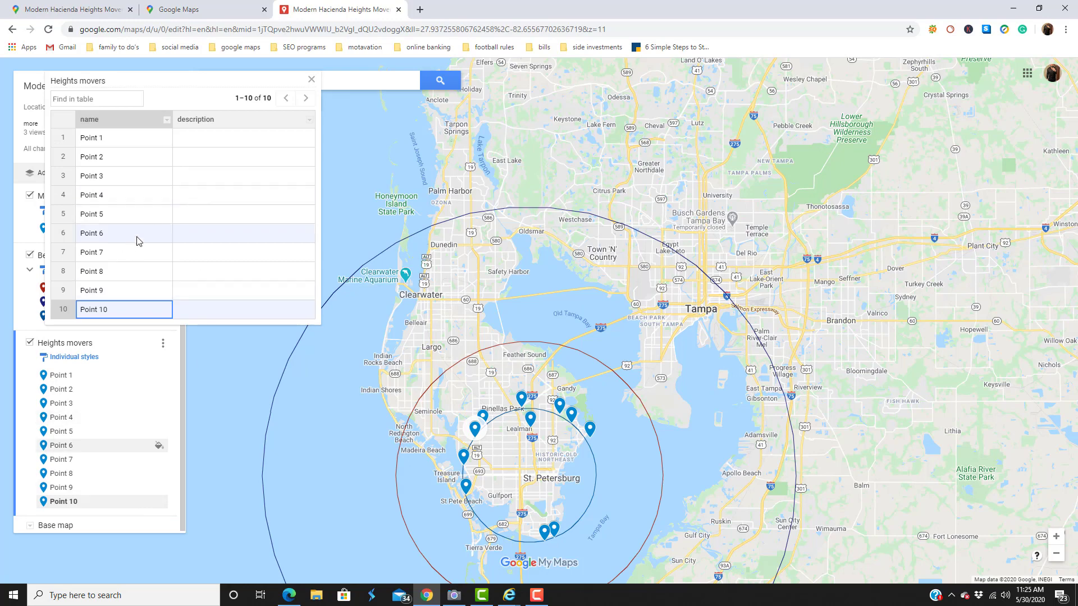
{"action": "left_click", "coordinate": [117, 139]}
{"action": "left_click_drag", "start_coordinate": [135, 142], "coordinate": [55, 144]}
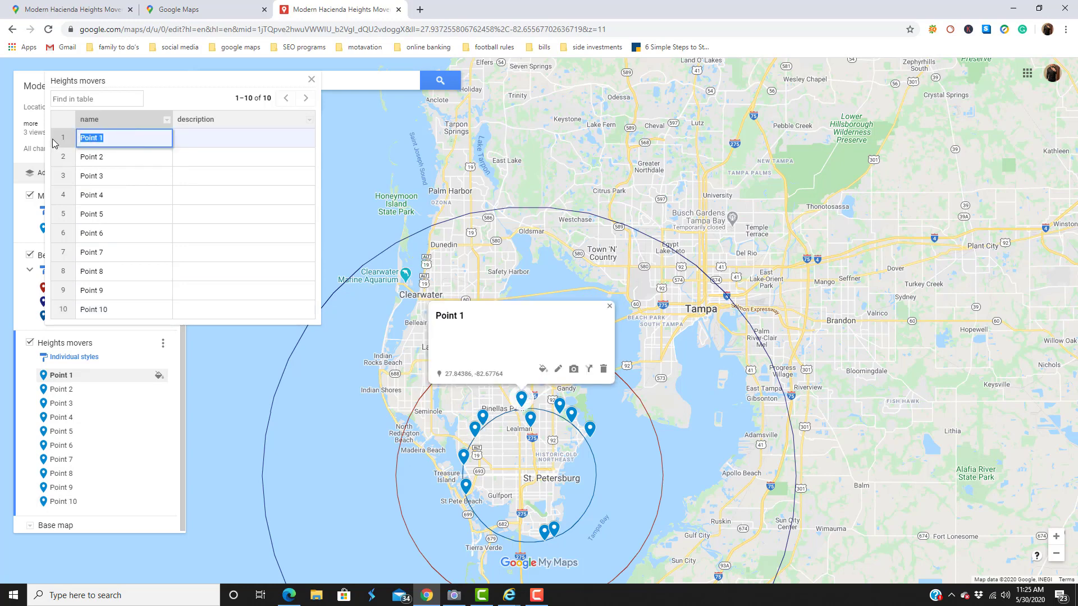
{"action": "key", "text": "BackSpace"}
Name the first marker "Best Moving Company in Hacienda Heights", copying the keyword from the reference map's services text and removing the stray leading "s".
{"action": "left_click", "coordinate": [103, 12]}
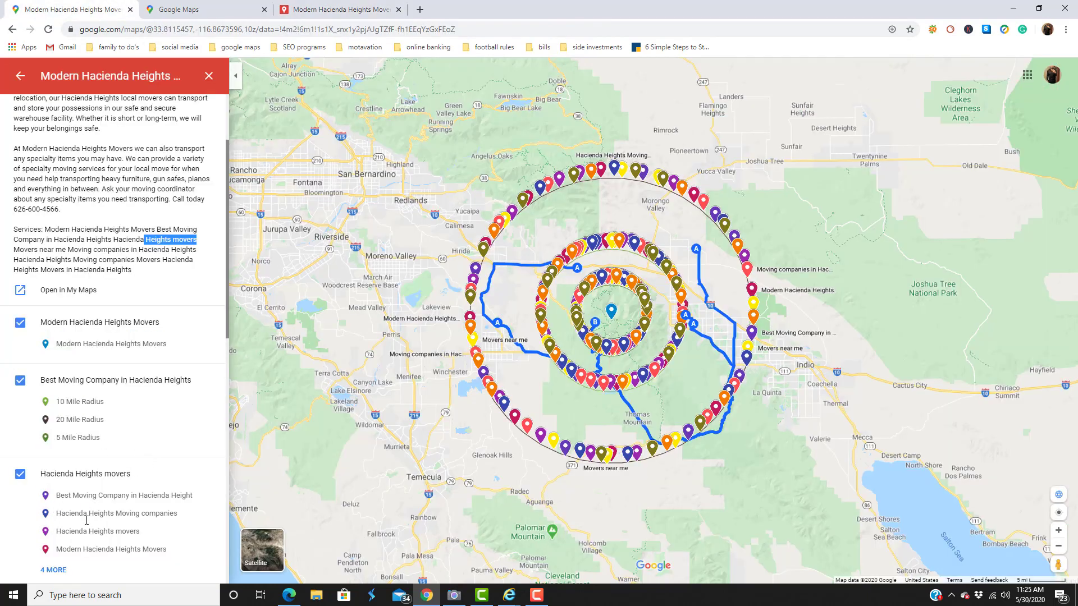
{"action": "scroll", "coordinate": [86, 520], "scroll_direction": "down", "scroll_amount": 1}
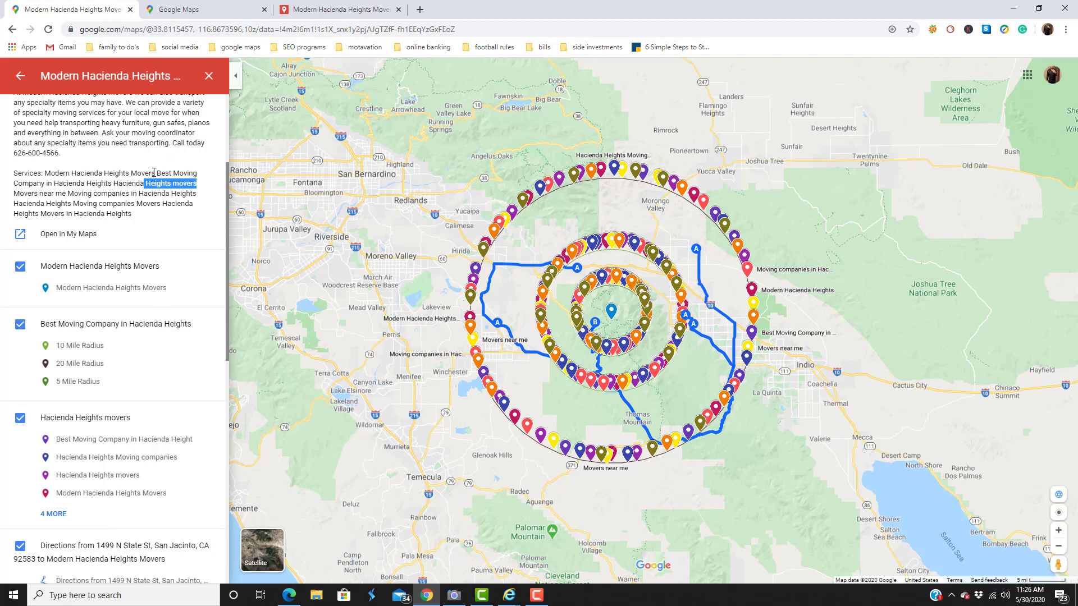
{"action": "left_click_drag", "start_coordinate": [153, 172], "coordinate": [115, 188]}
{"action": "key", "text": "ctrl+c"}
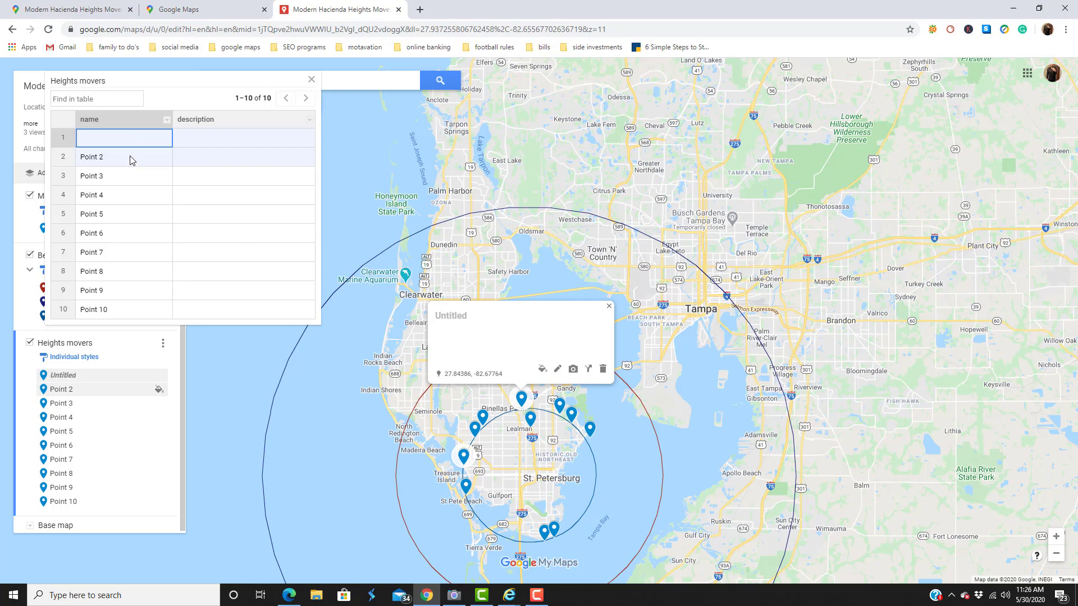
{"action": "left_click", "coordinate": [113, 142]}
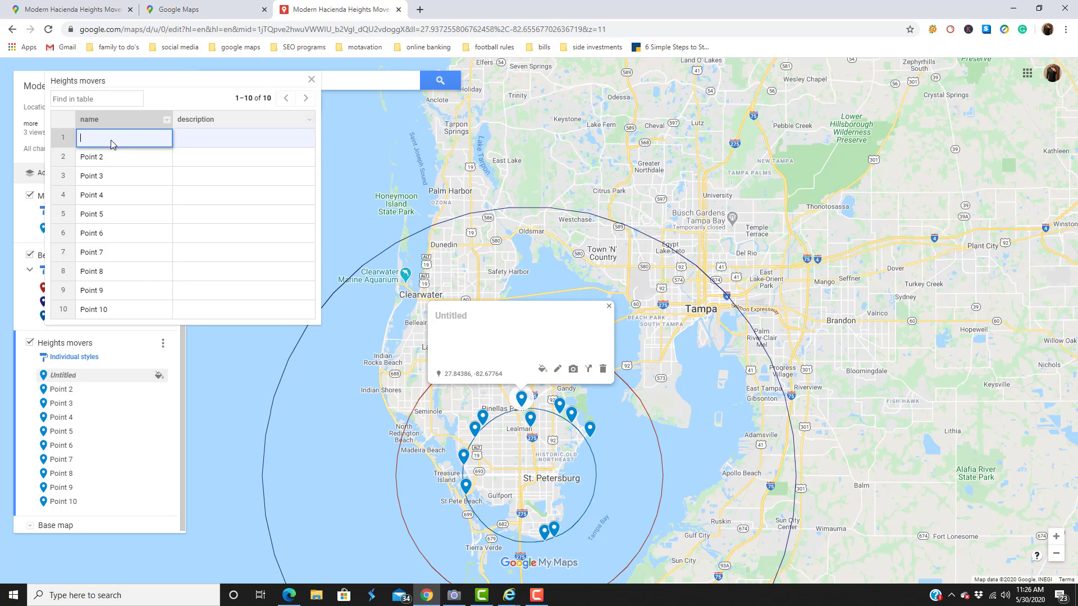
{"action": "key", "text": "ctrl+v"}
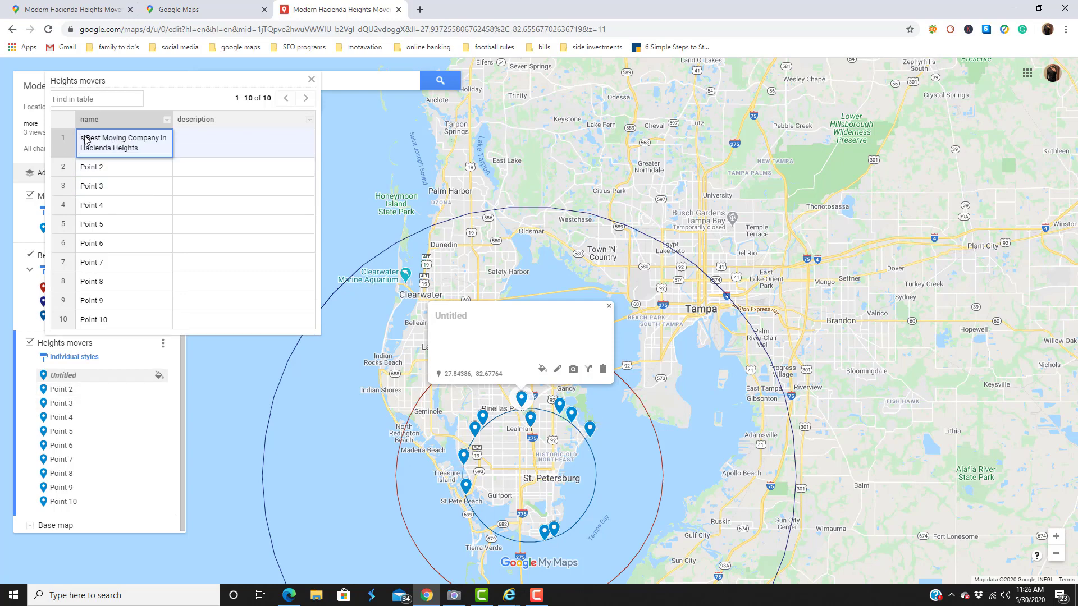
{"action": "key", "text": "BackSpace"}
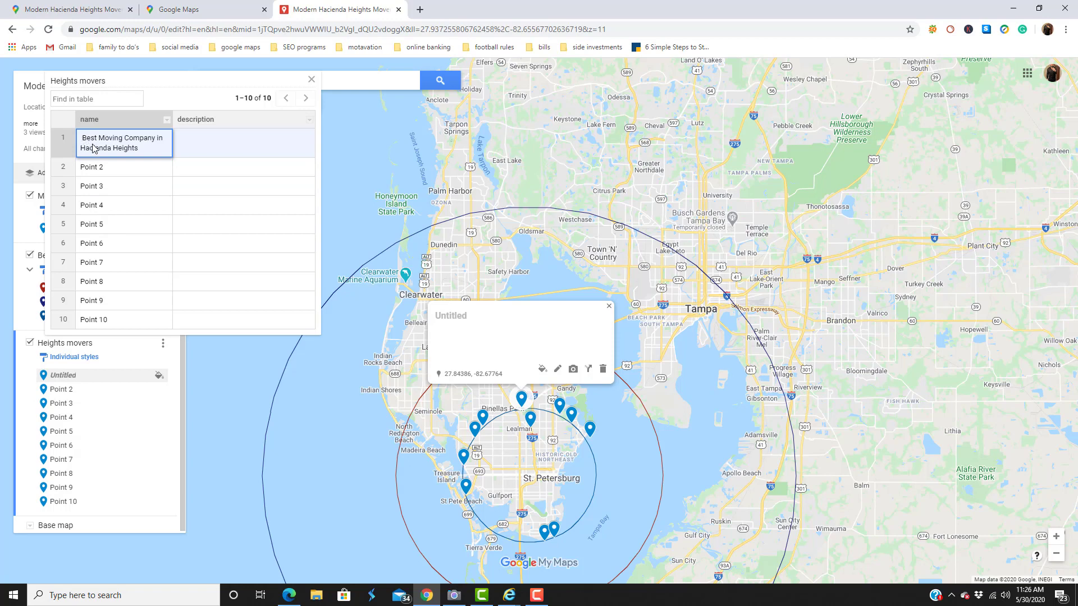
Replace the names of Point 2 through Point 10 with the copied text "s Best Moving Company in Hacienda Heights".
{"action": "left_click", "coordinate": [120, 168]}
{"action": "key", "text": "ctrl+a"}
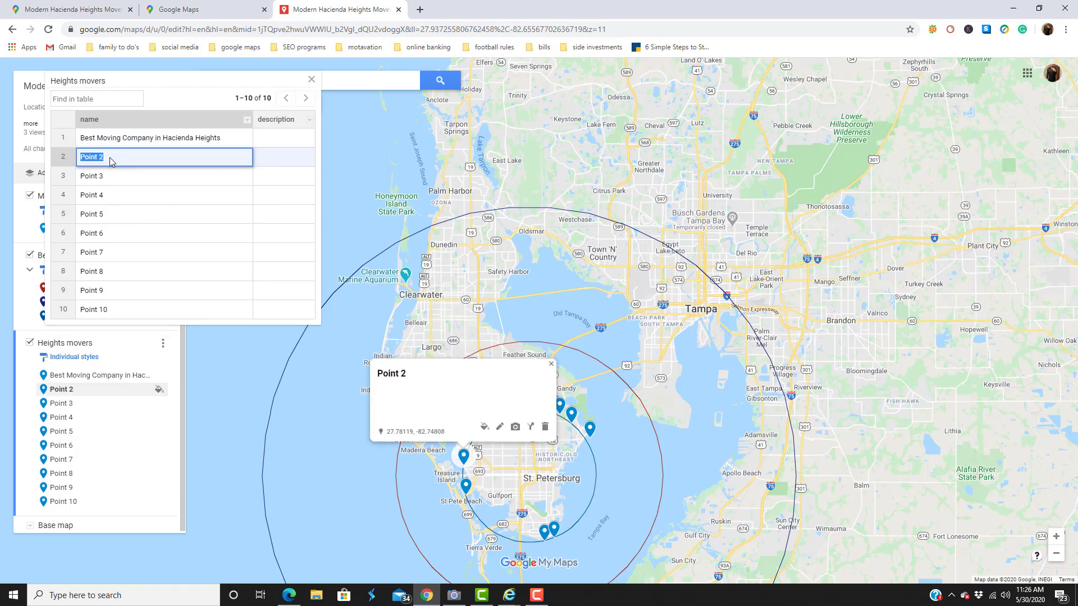
{"action": "key", "text": "ctrl+v"}
{"action": "left_click", "coordinate": [112, 174]}
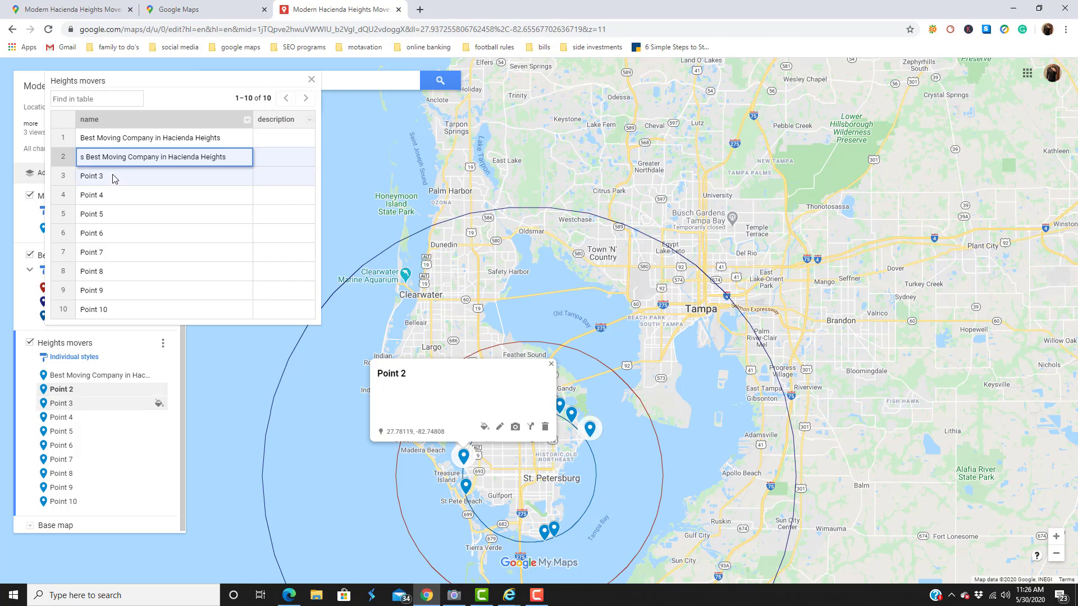
{"action": "key", "text": "ctrl+a"}
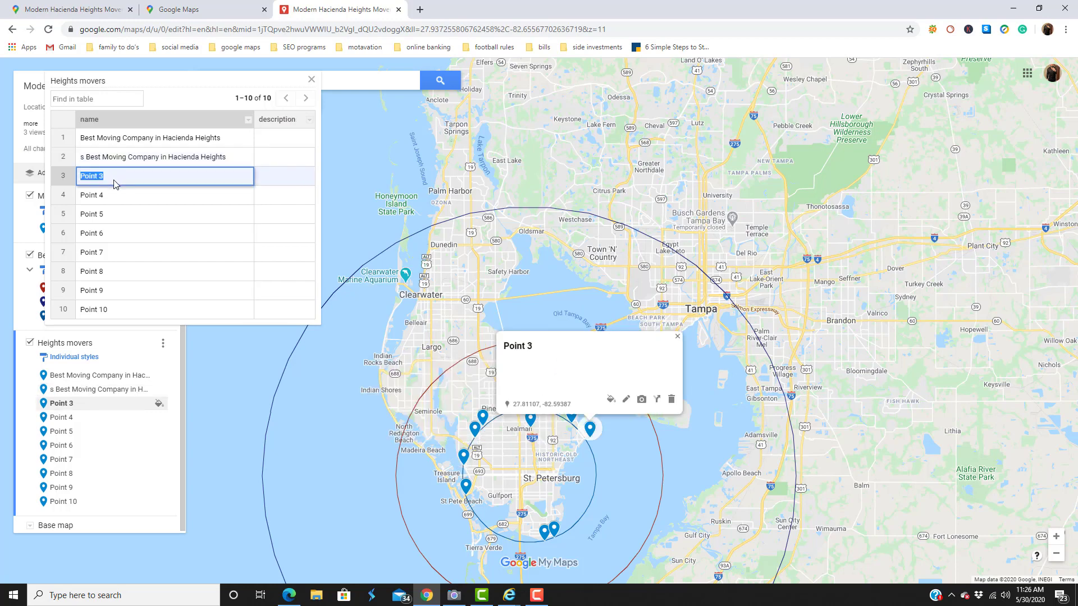
{"action": "key", "text": "ctrl+v"}
{"action": "left_click", "coordinate": [118, 198]}
{"action": "key", "text": "ctrl+a"}
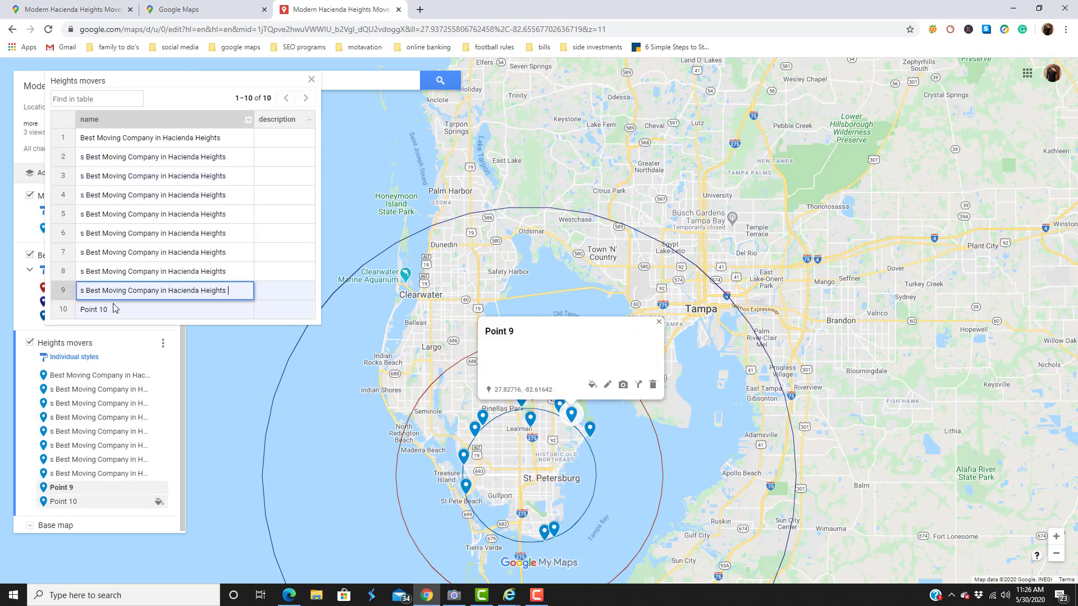
{"action": "left_click", "coordinate": [115, 310]}
{"action": "key", "text": "ctrl+a"}
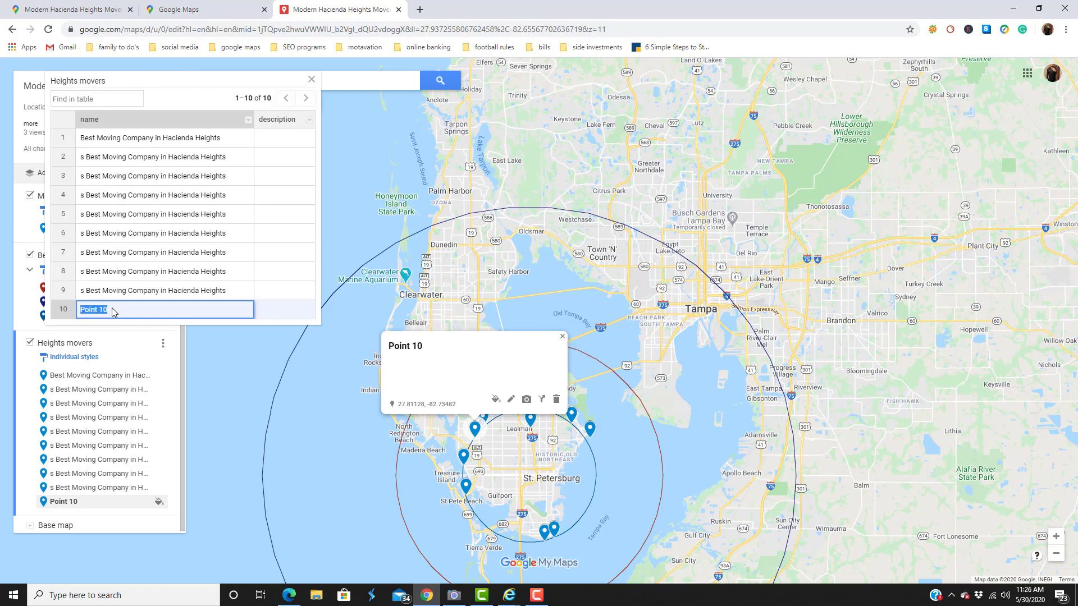
{"action": "key", "text": "ctrl+v"}
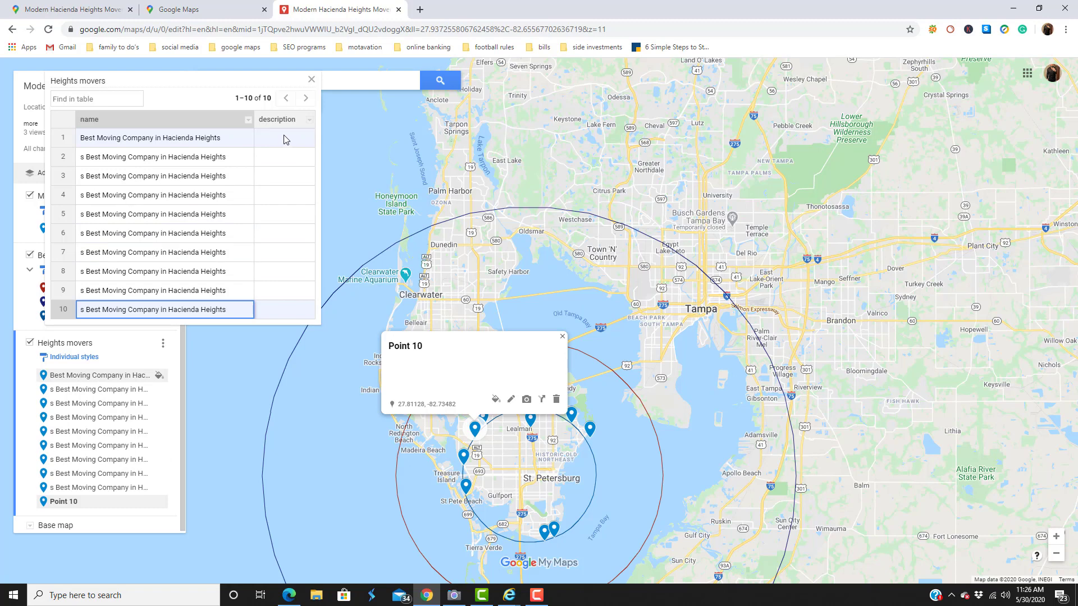
Copy the reference map's full business text, from Location through Services, into the first marker's description.
{"action": "left_click", "coordinate": [48, 10]}
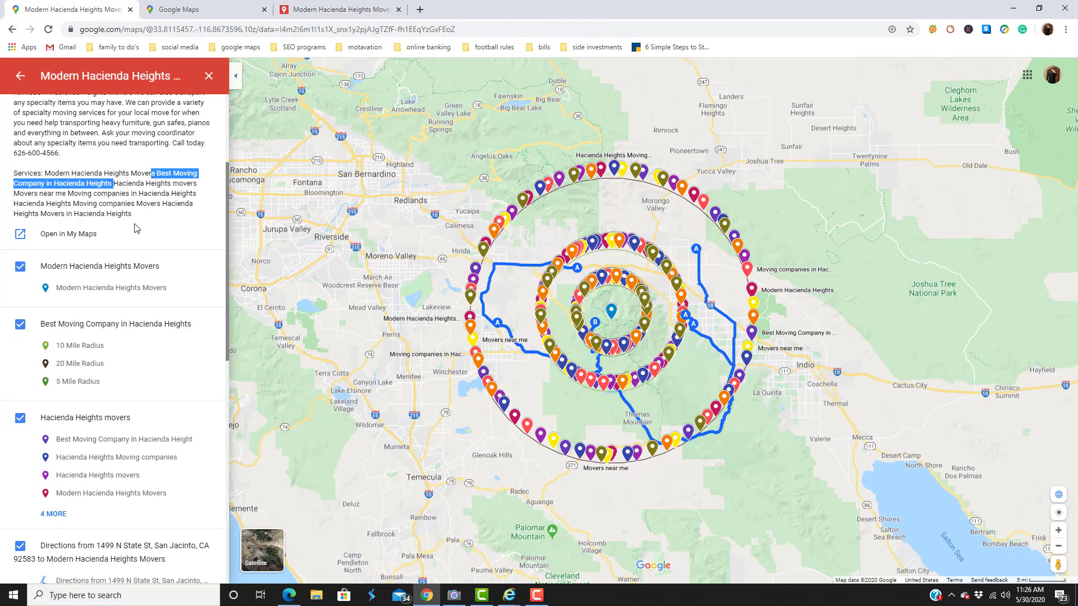
{"action": "left_click_drag", "start_coordinate": [133, 215], "coordinate": [8, 109]}
{"action": "key", "text": "ctrl+c"}
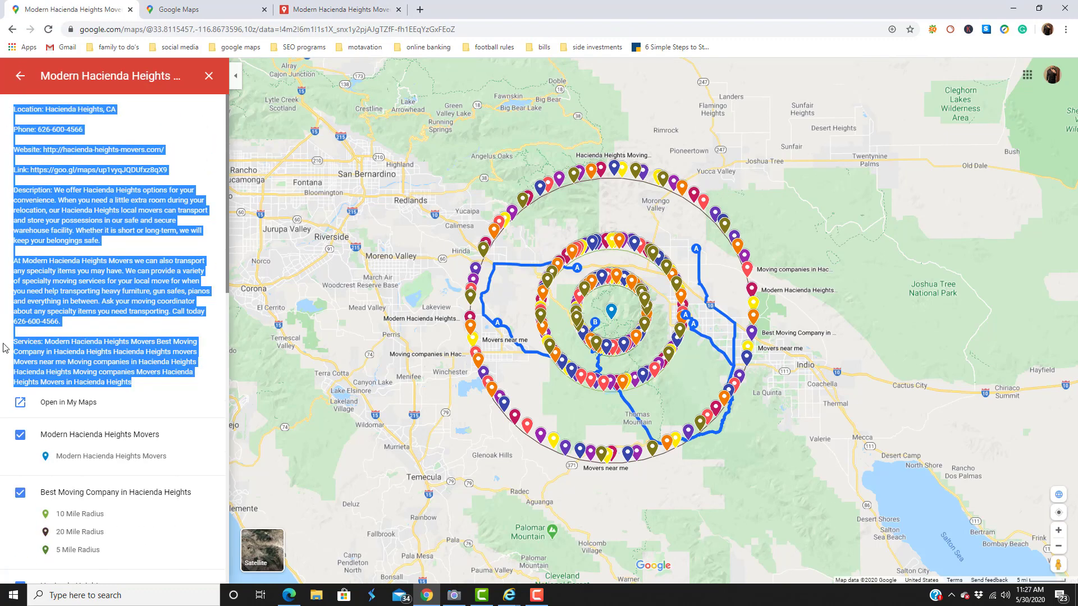
{"action": "left_click", "coordinate": [355, 13]}
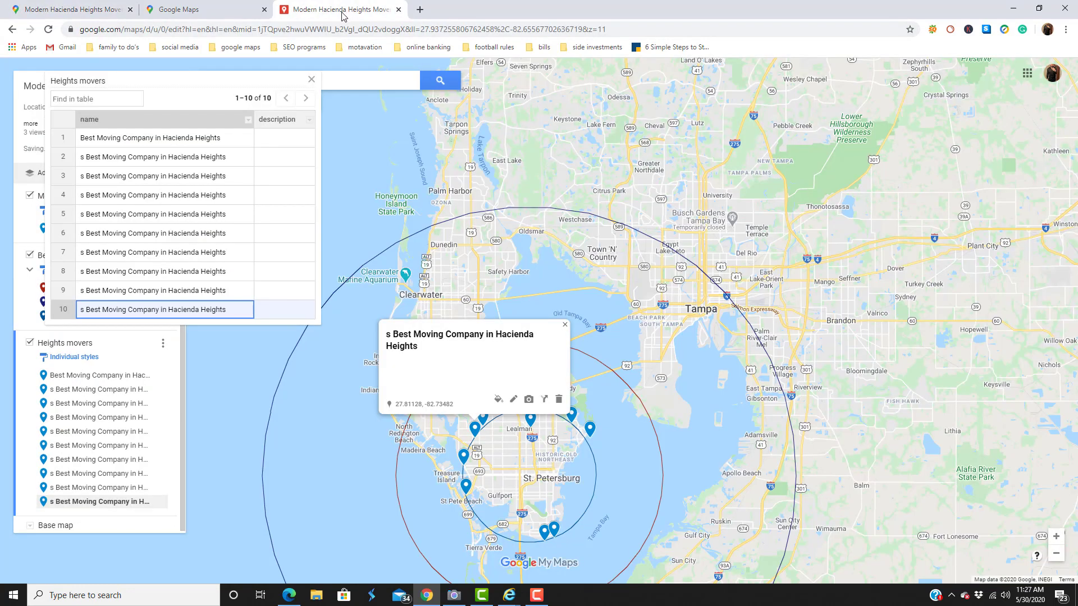
{"action": "left_click", "coordinate": [274, 144]}
{"action": "key", "text": "ctrl+v"}
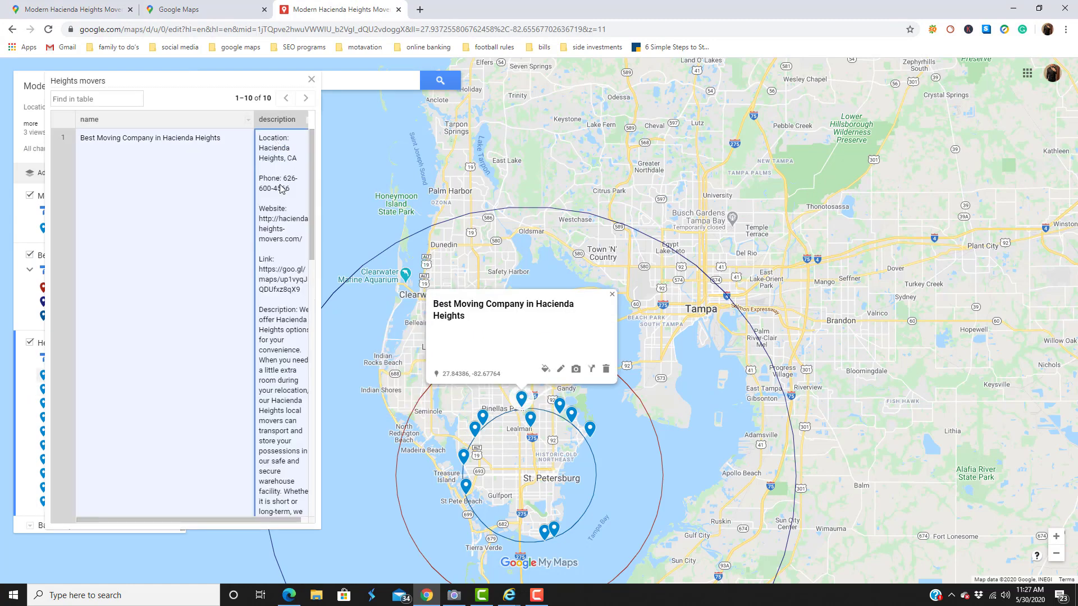
{"action": "scroll", "coordinate": [258, 382], "scroll_direction": "down", "scroll_amount": 6}
{"action": "scroll", "coordinate": [259, 384], "scroll_direction": "down", "scroll_amount": 3}
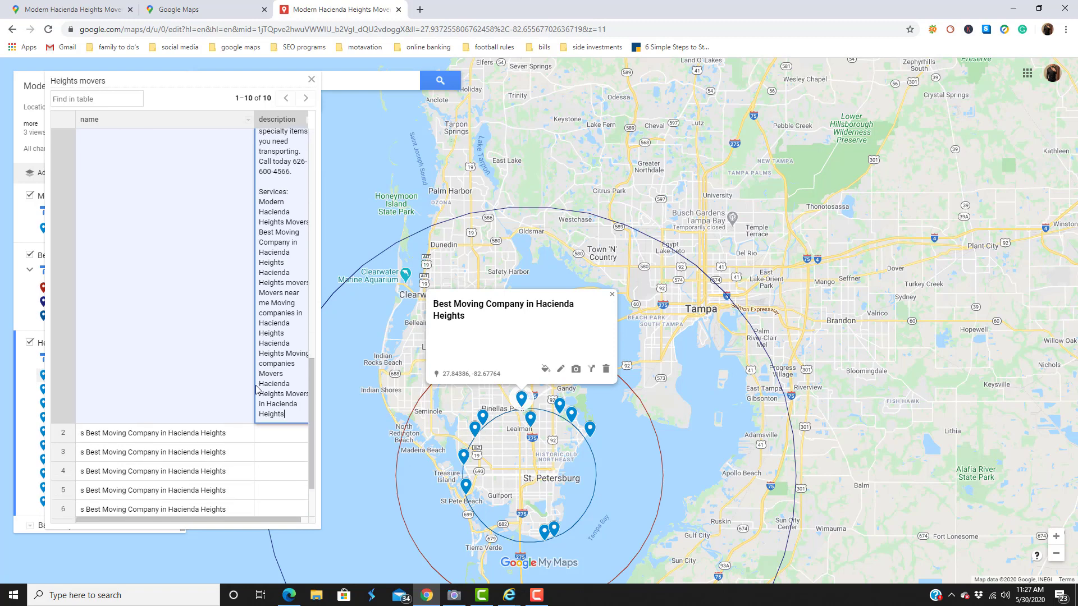
{"action": "left_click", "coordinate": [277, 362]}
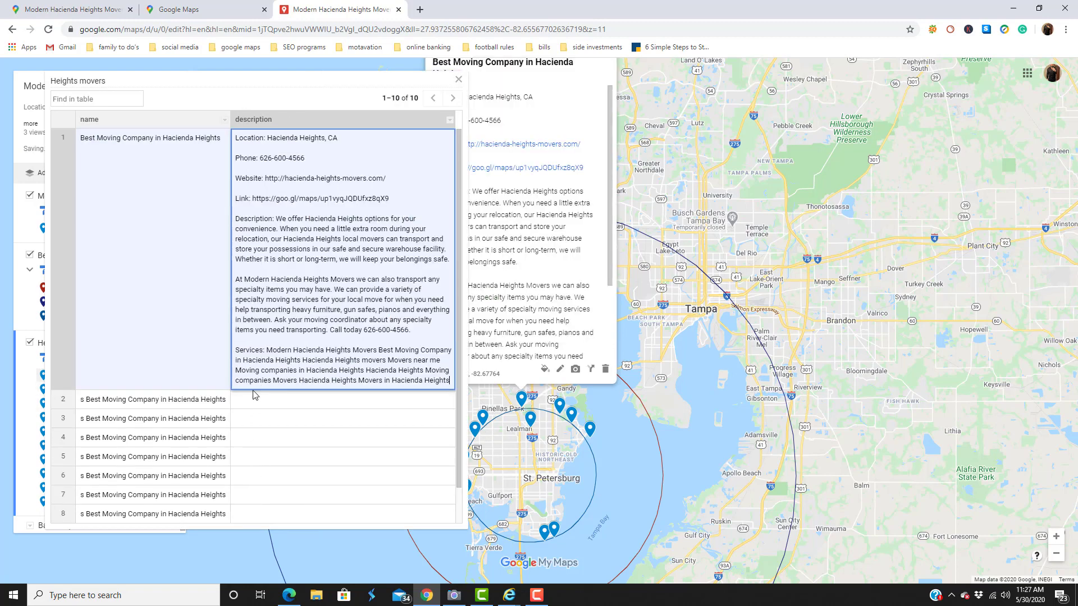
Fill the descriptions of the other nine markers with the same business text, then close the data table and marker details.
{"action": "left_click", "coordinate": [251, 402]}
{"action": "left_click", "coordinate": [250, 402]}
{"action": "key", "text": "ctrl+v"}
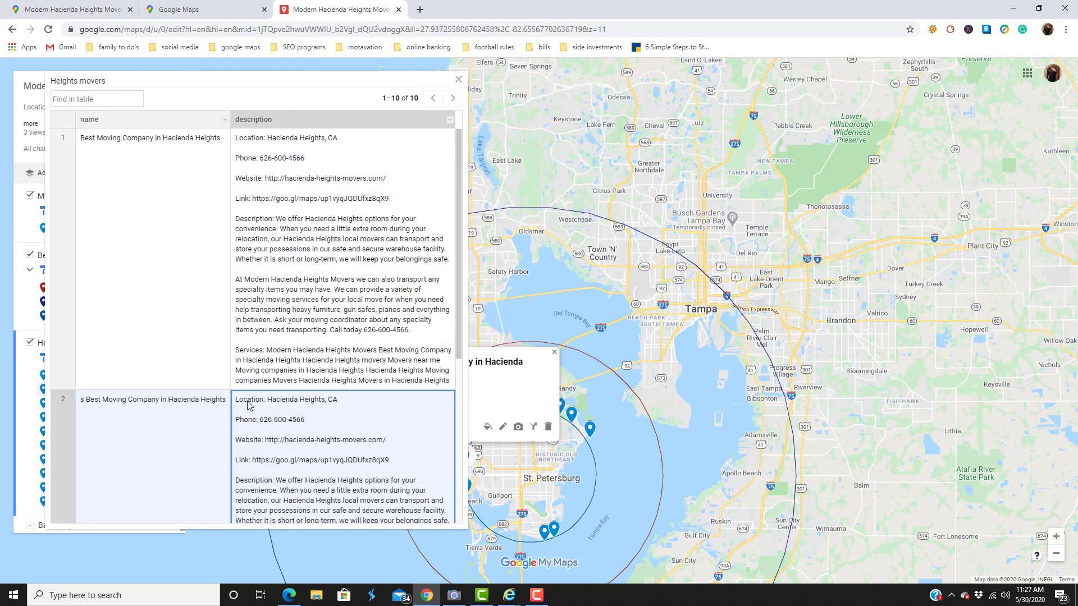
{"action": "scroll", "coordinate": [306, 464], "scroll_direction": "down", "scroll_amount": 3}
{"action": "scroll", "coordinate": [175, 354], "scroll_direction": "up", "scroll_amount": 13}
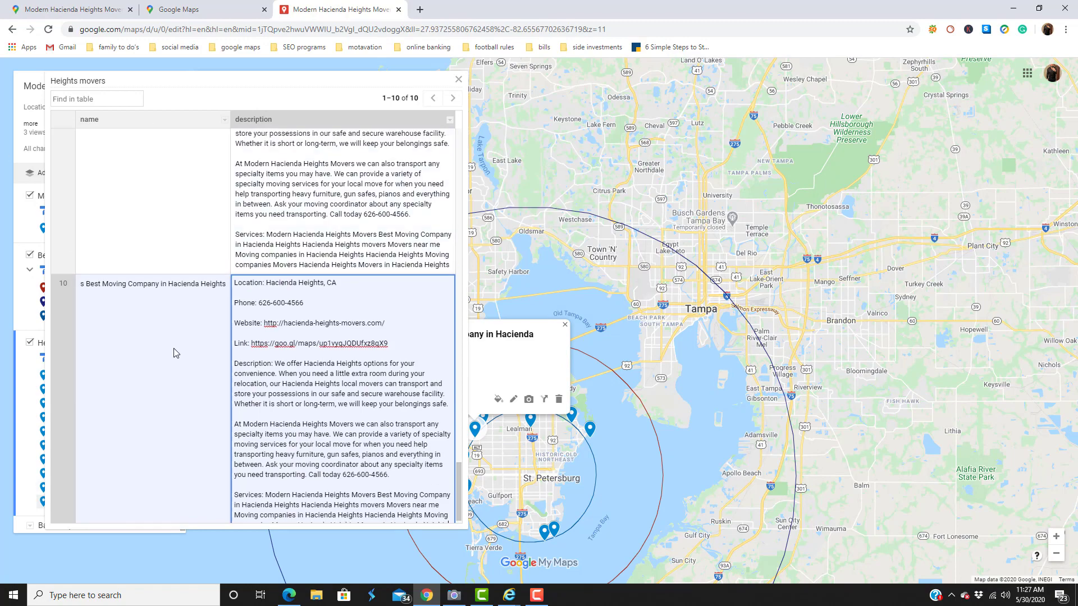
{"action": "scroll", "coordinate": [99, 349], "scroll_direction": "up", "scroll_amount": 15}
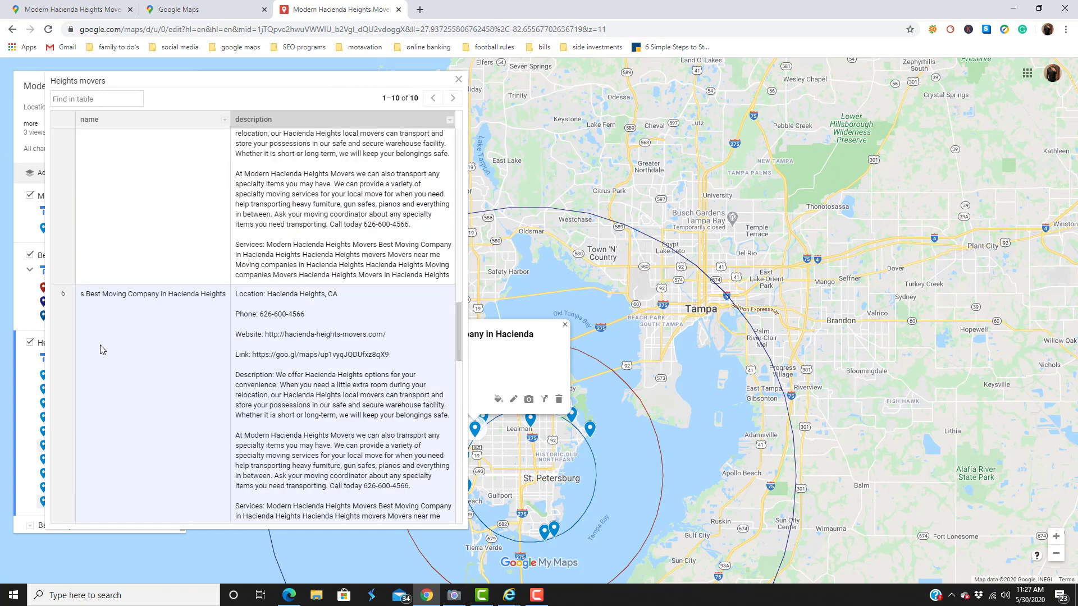
{"action": "left_click", "coordinate": [459, 81]}
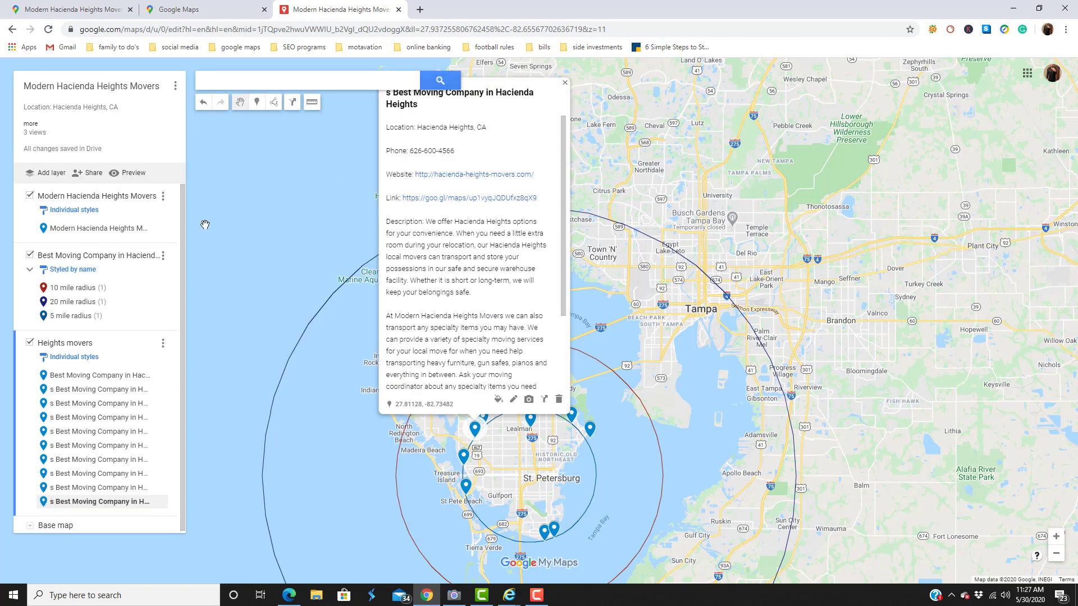
{"action": "left_click", "coordinate": [564, 83]}
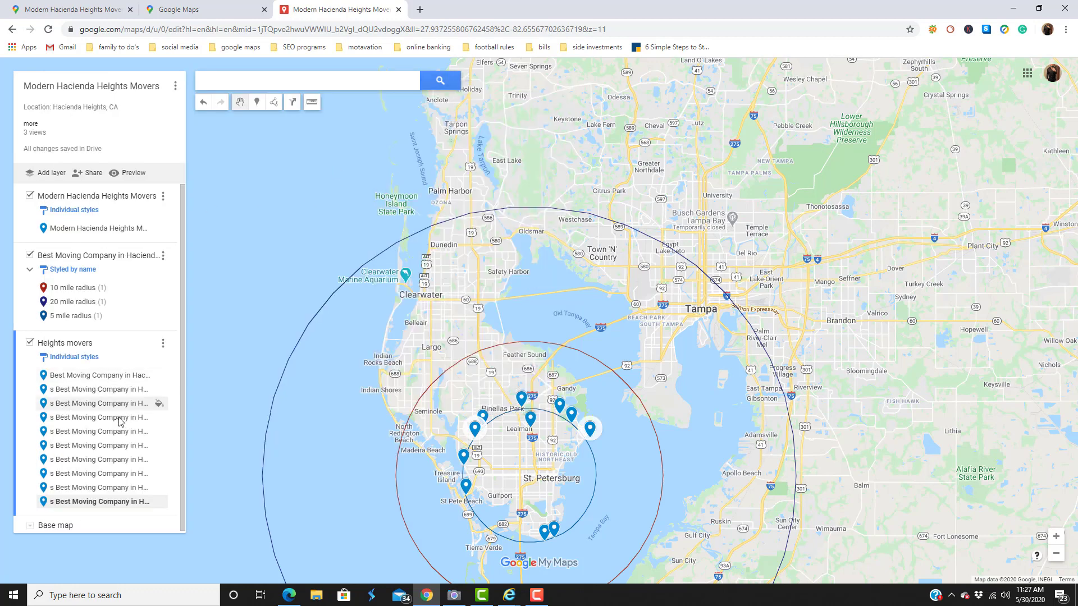
Style the Heights movers layer's markers by the name data column.
{"action": "scroll", "coordinate": [120, 418], "scroll_direction": "down", "scroll_amount": 1}
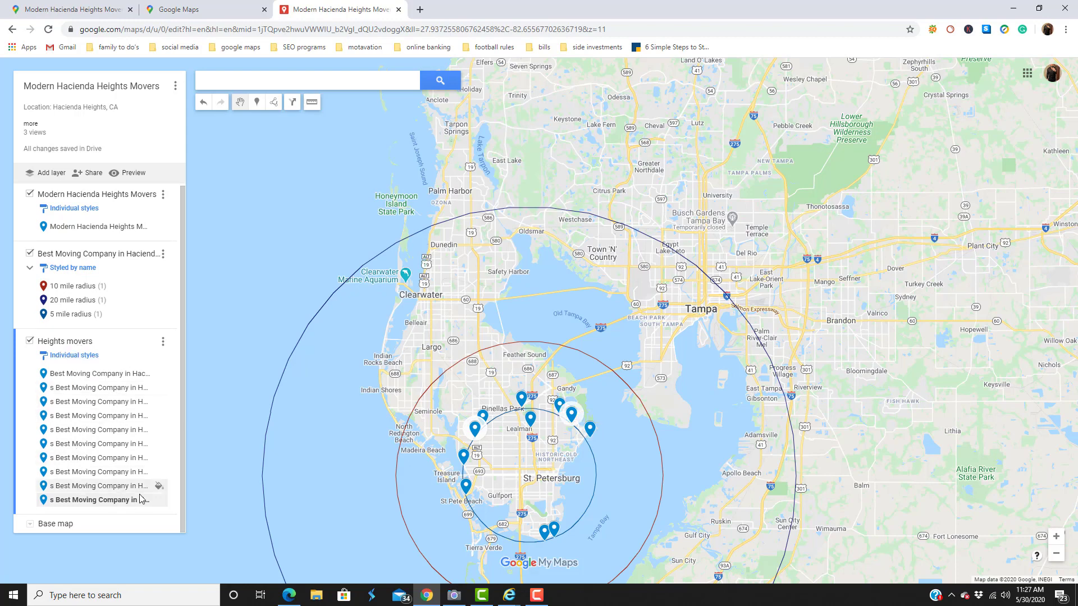
{"action": "left_click", "coordinate": [76, 358]}
{"action": "left_click", "coordinate": [135, 359]}
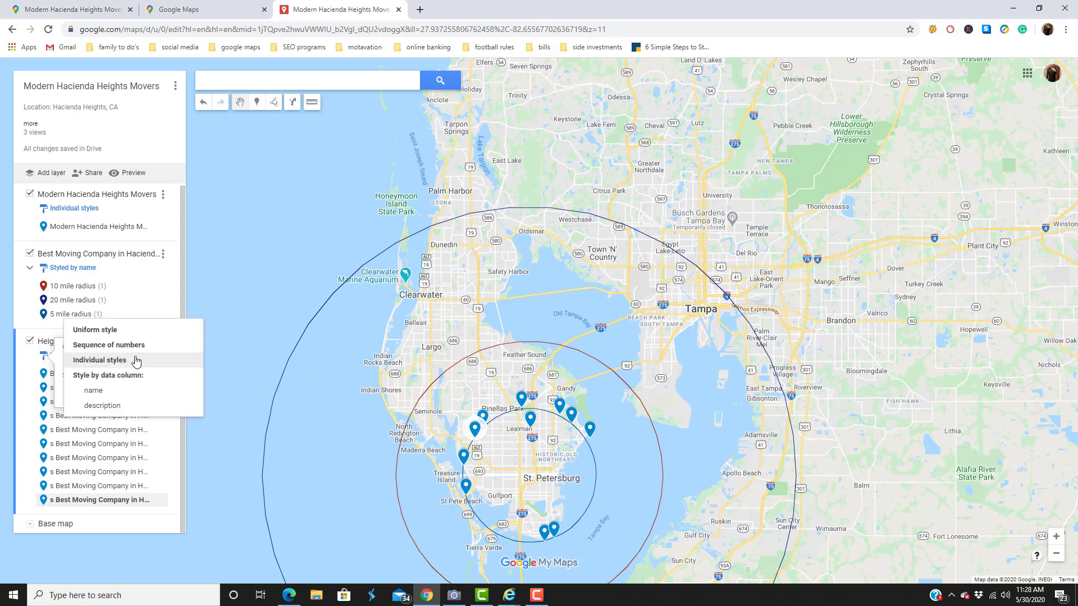
{"action": "left_click", "coordinate": [109, 396]}
{"action": "left_click", "coordinate": [104, 490]}
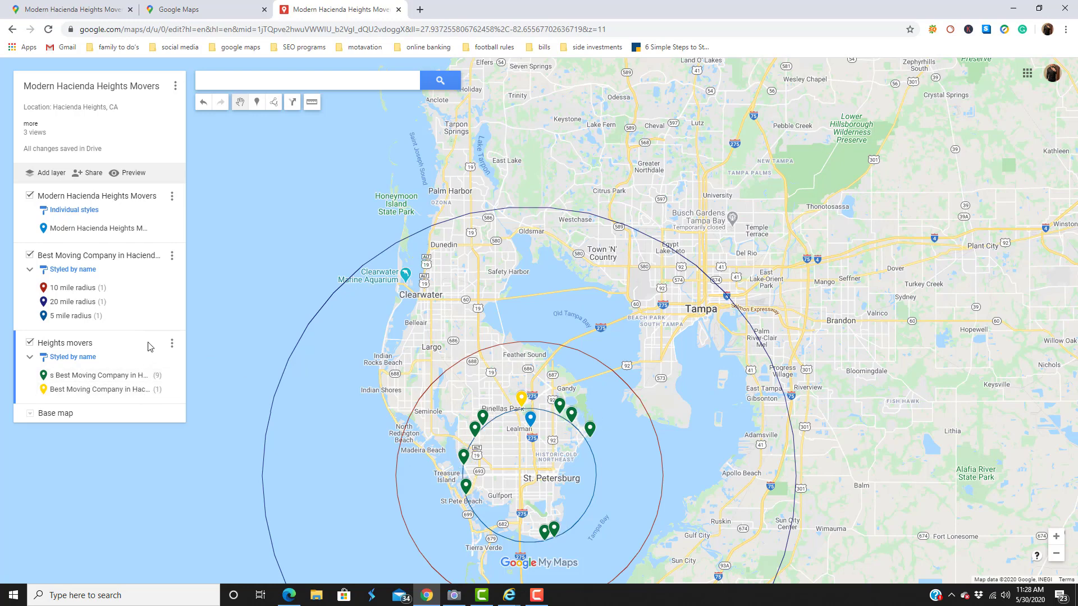
Add a driving directions layer and set its starting point A to the University of South Florida's address, copied from its place details.
{"action": "left_click", "coordinate": [293, 104]}
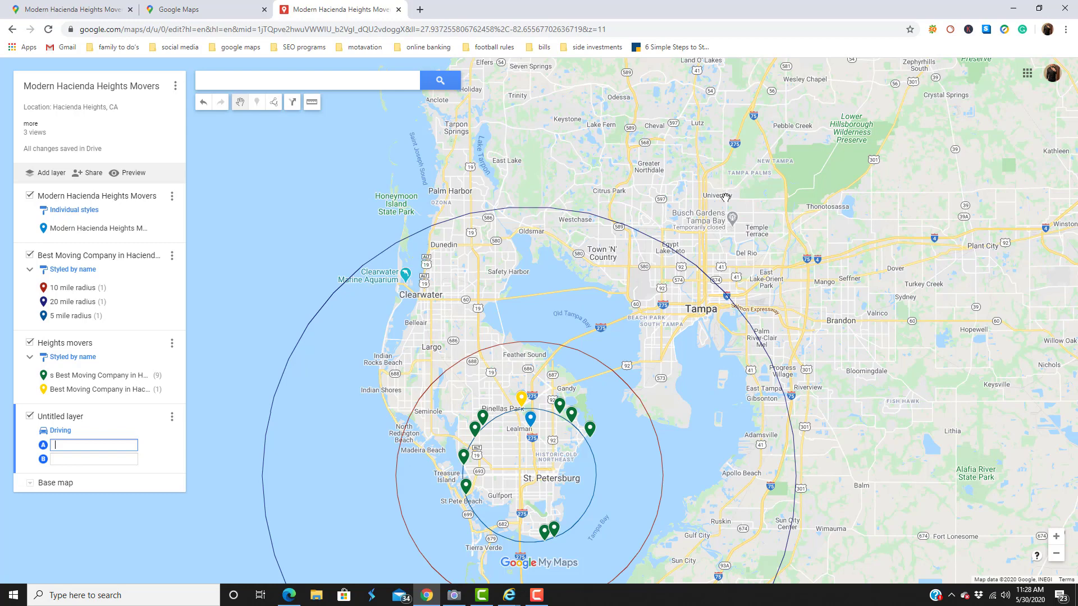
{"action": "scroll", "coordinate": [725, 197], "scroll_direction": "up", "scroll_amount": 2}
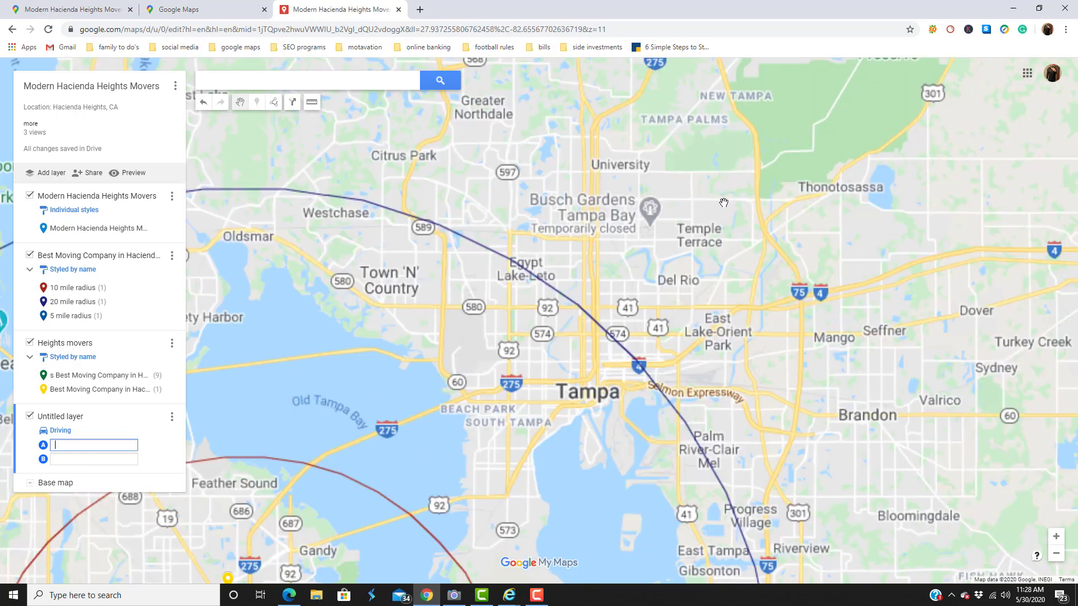
{"action": "scroll", "coordinate": [719, 202], "scroll_direction": "up", "scroll_amount": 2}
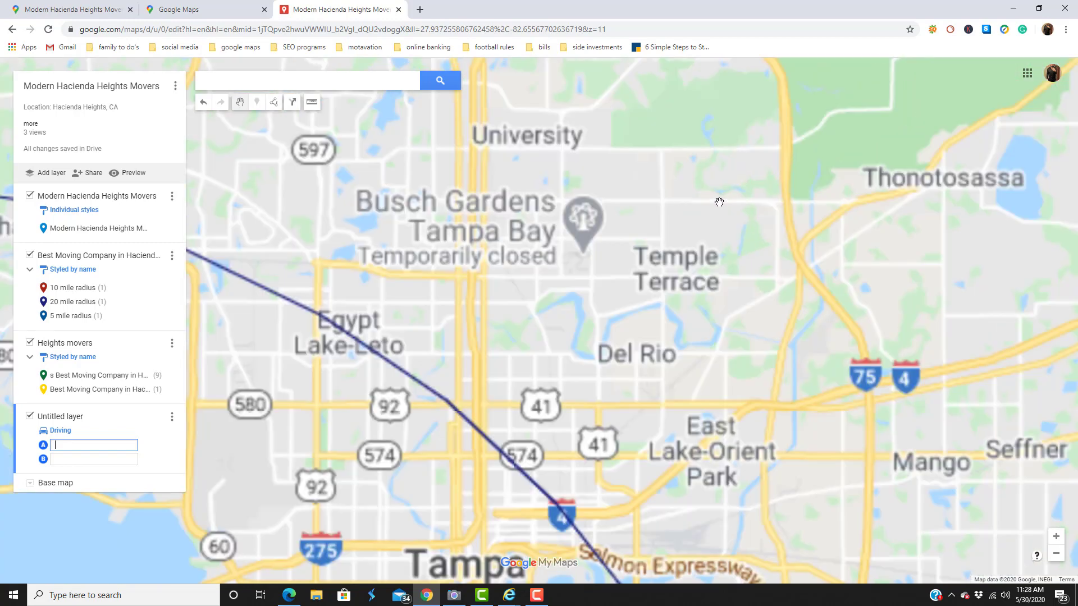
{"action": "scroll", "coordinate": [719, 202], "scroll_direction": "down", "scroll_amount": 2}
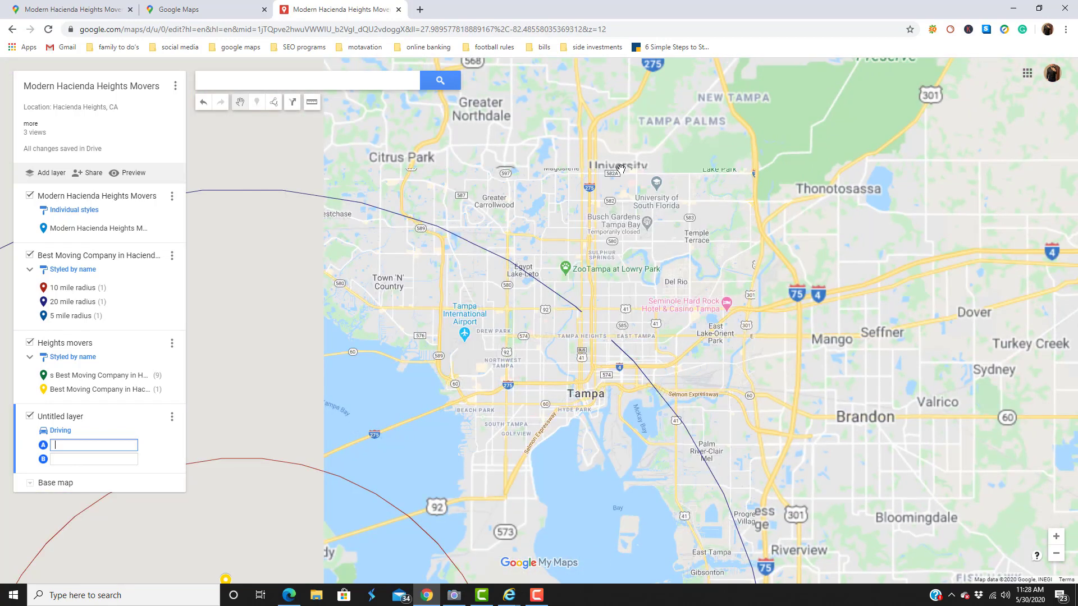
{"action": "left_click", "coordinate": [658, 182]}
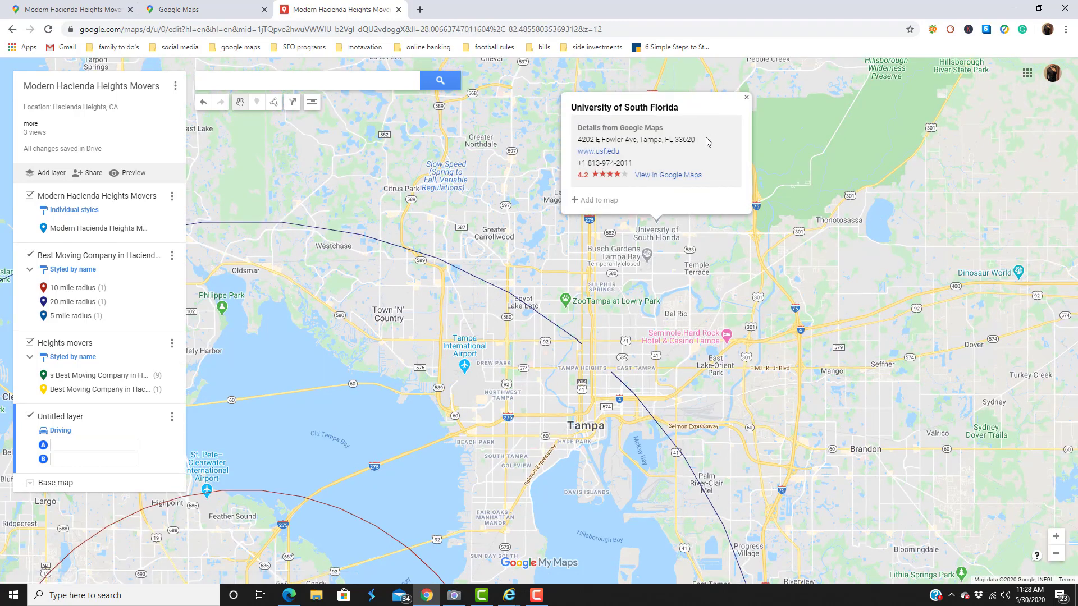
{"action": "left_click_drag", "start_coordinate": [702, 143], "coordinate": [563, 140]}
{"action": "key", "text": "ctrl+c"}
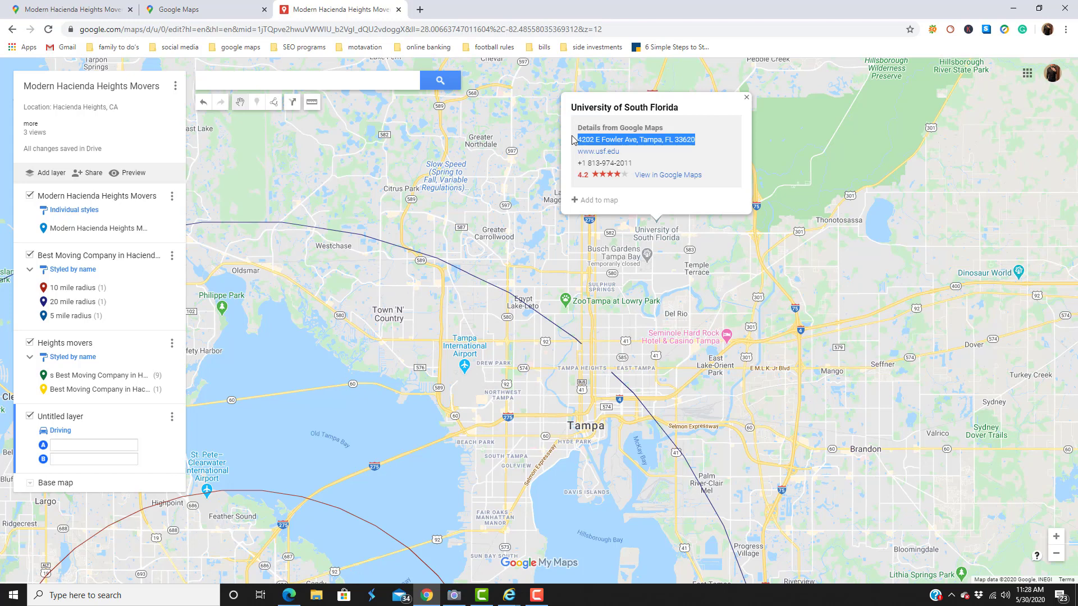
{"action": "left_click", "coordinate": [94, 446]}
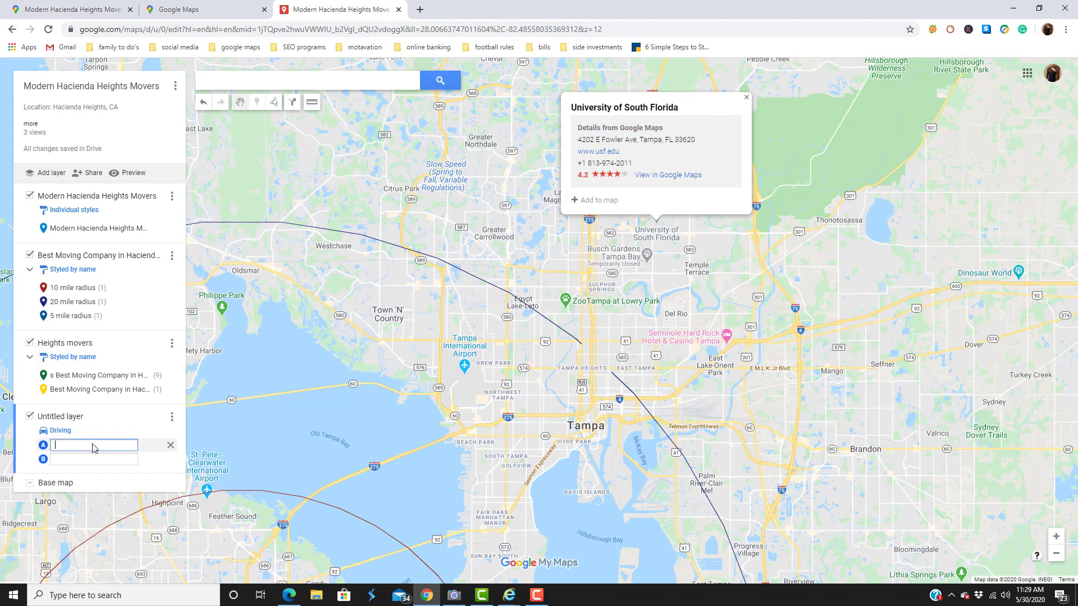
{"action": "key", "text": "ctrl+v"}
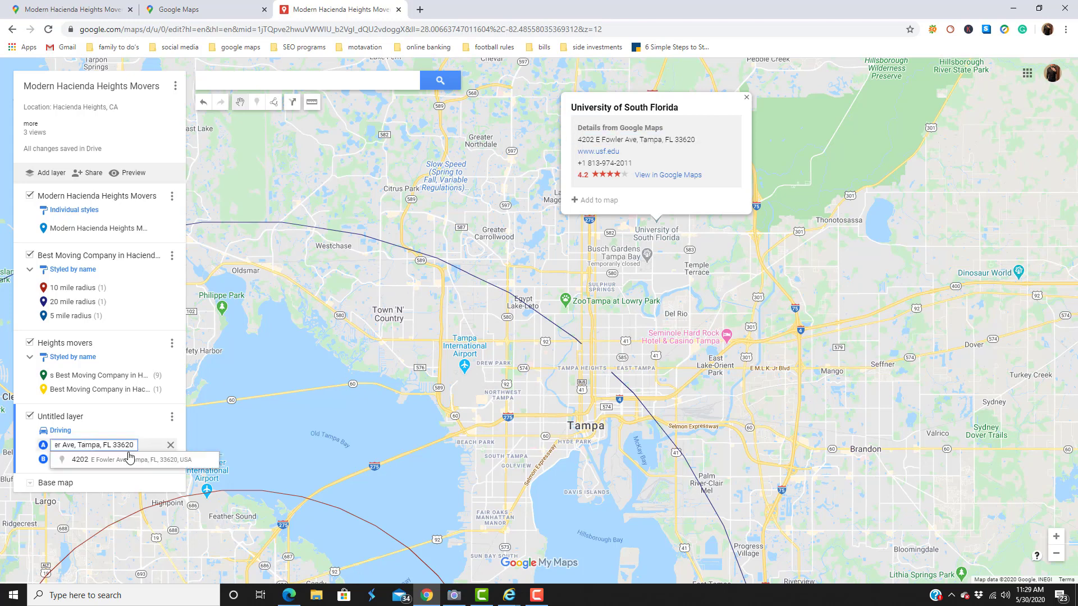
{"action": "left_click", "coordinate": [457, 112]}
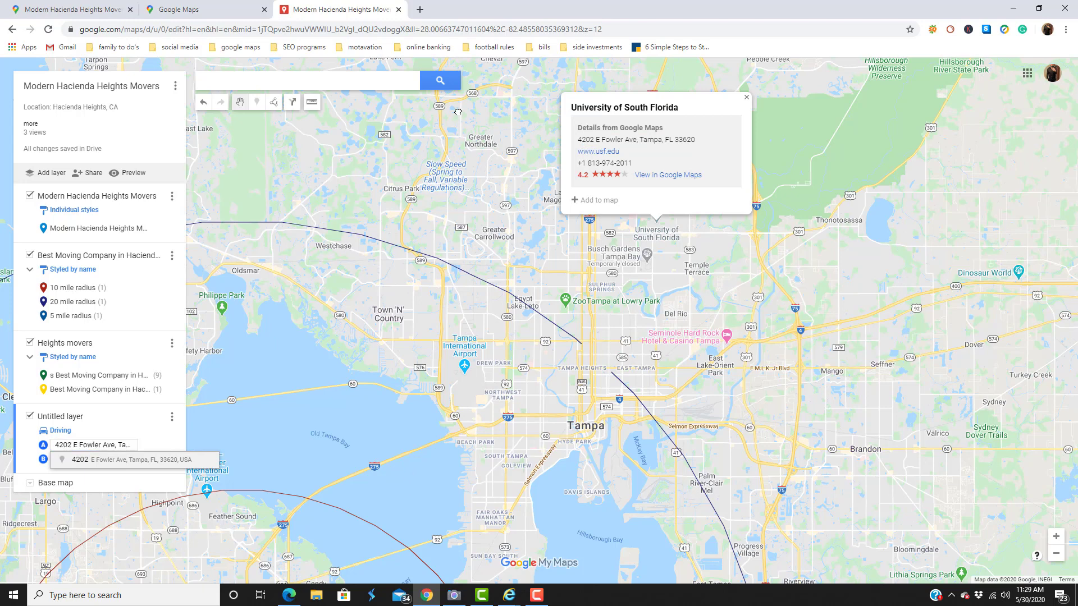
Set destination B of the driving route to the blue Modern Hacienda Heights Movers marker.
{"action": "left_click_drag", "start_coordinate": [366, 438], "coordinate": [408, 89]}
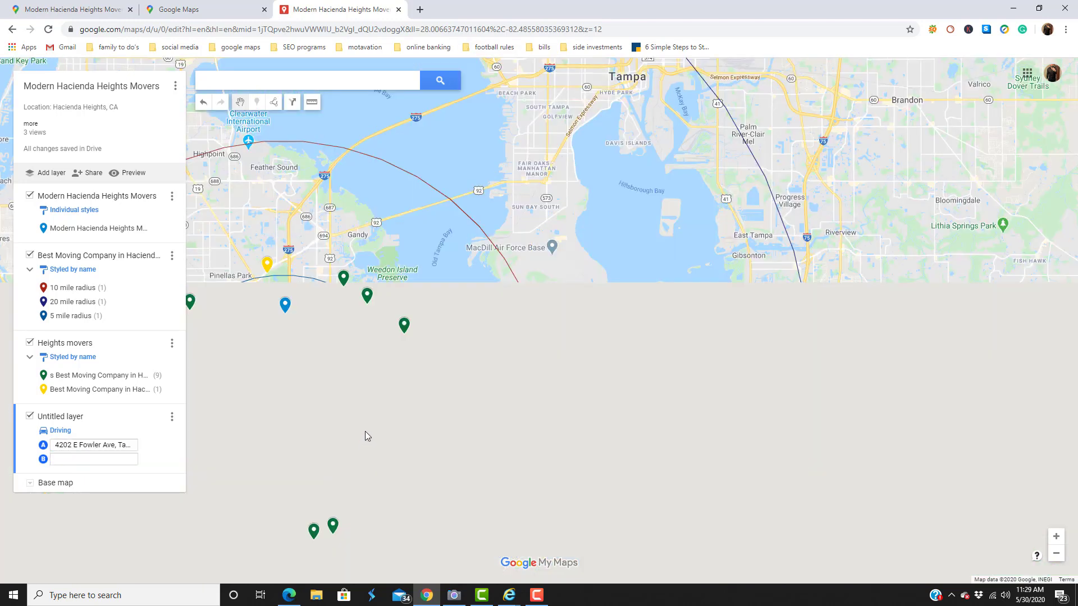
{"action": "left_click", "coordinate": [98, 460]}
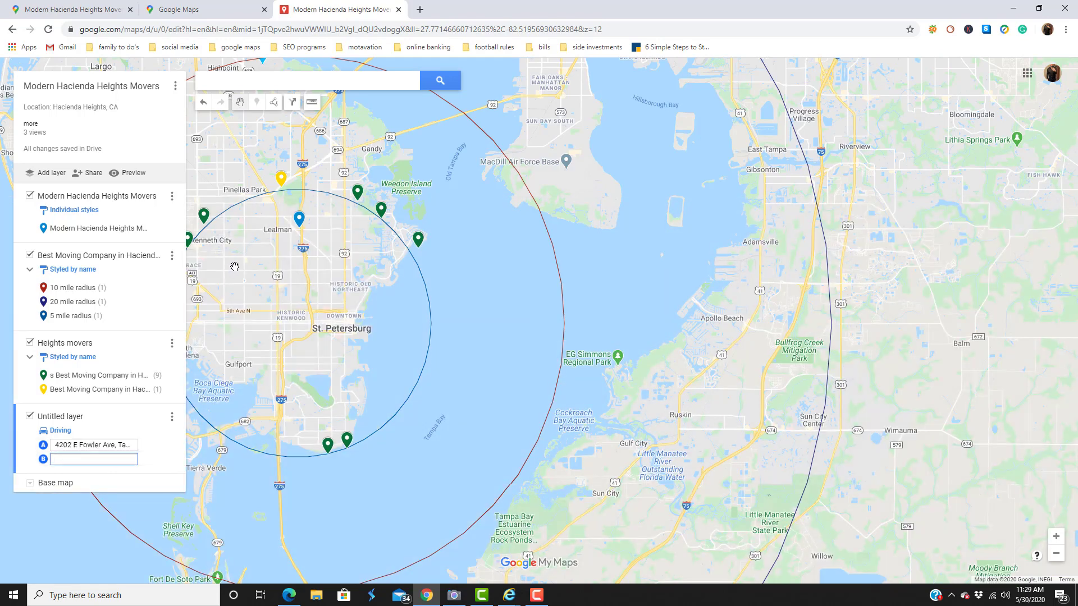
{"action": "left_click", "coordinate": [300, 220]}
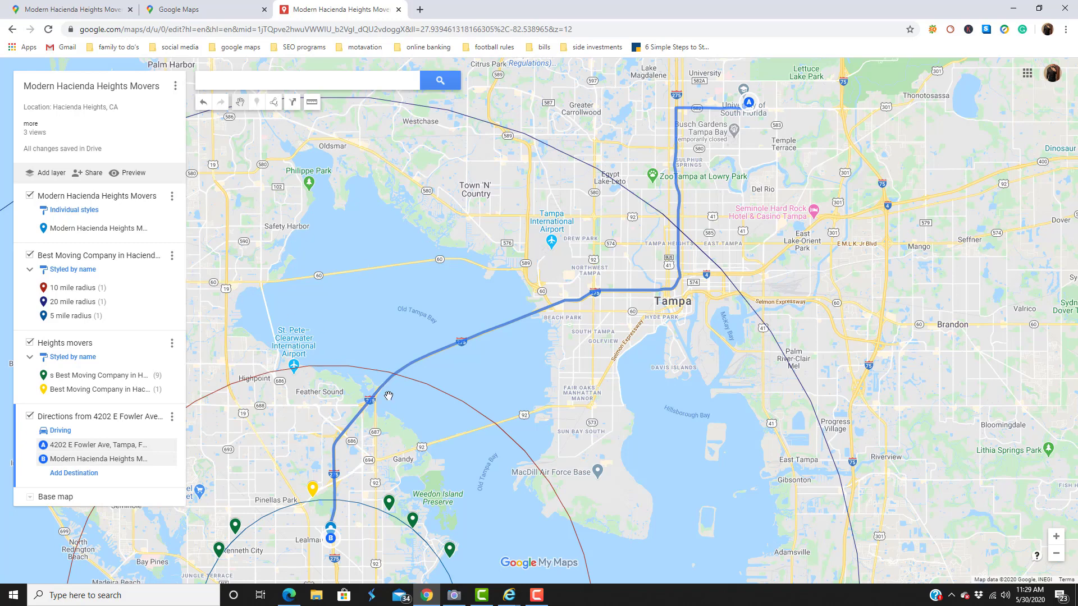
{"action": "scroll", "coordinate": [371, 395], "scroll_direction": "down", "scroll_amount": 2}
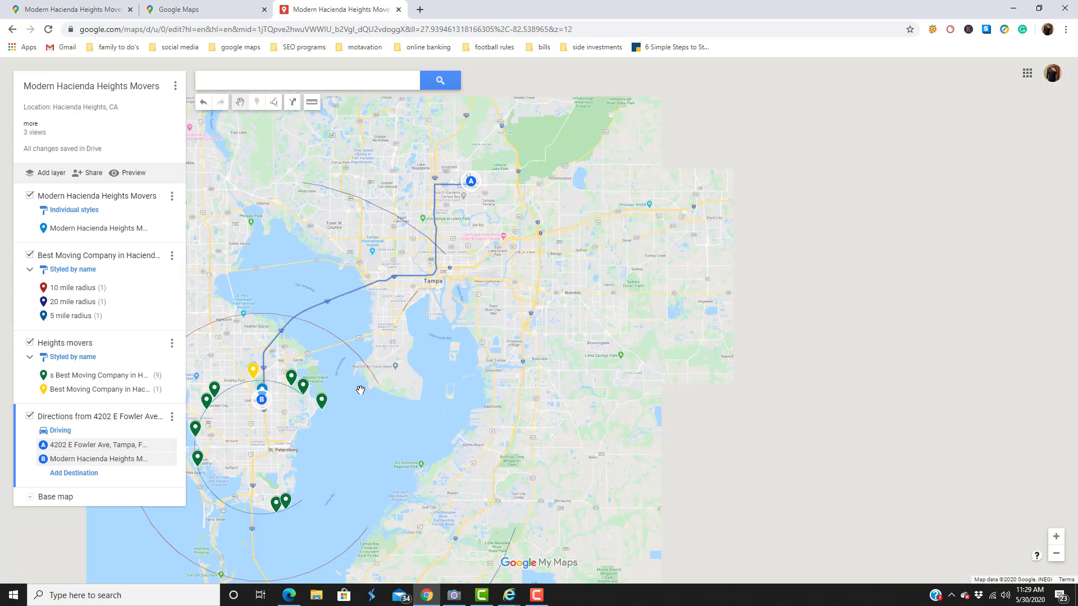
Switch to the reference map in Google Maps and examine its business description and list of layers.
{"action": "left_click", "coordinate": [67, 12]}
{"action": "left_click", "coordinate": [189, 150]}
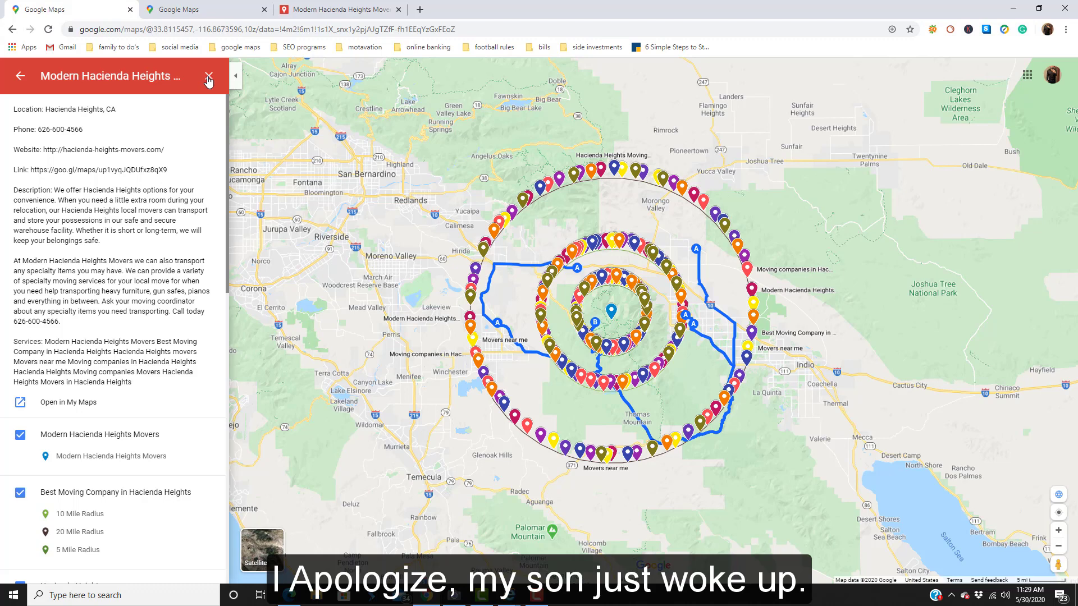
{"action": "left_click", "coordinate": [209, 82]}
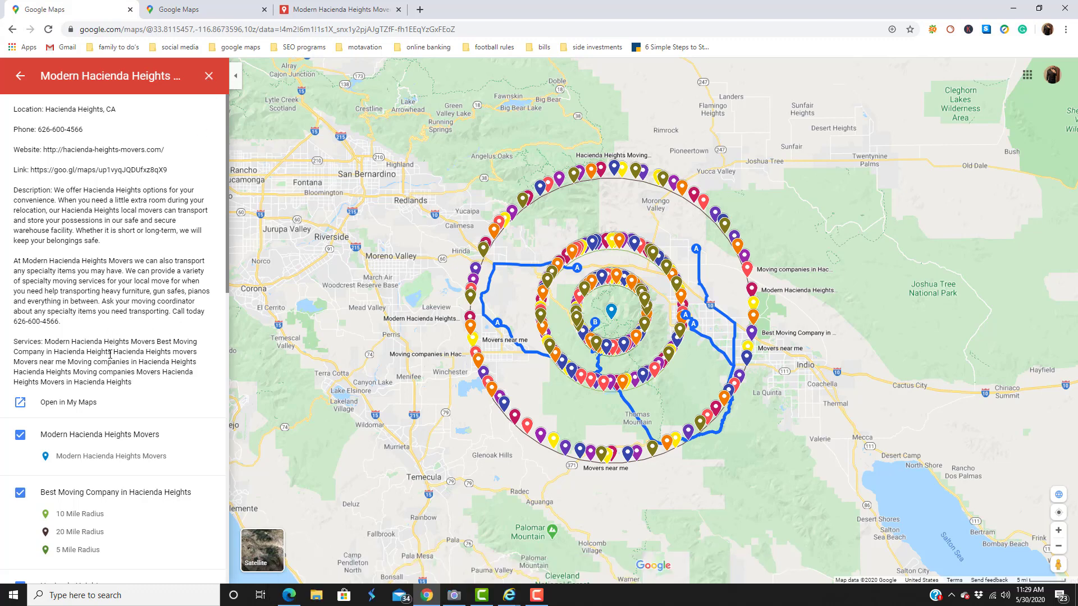
{"action": "scroll", "coordinate": [104, 232], "scroll_direction": "down", "scroll_amount": 3}
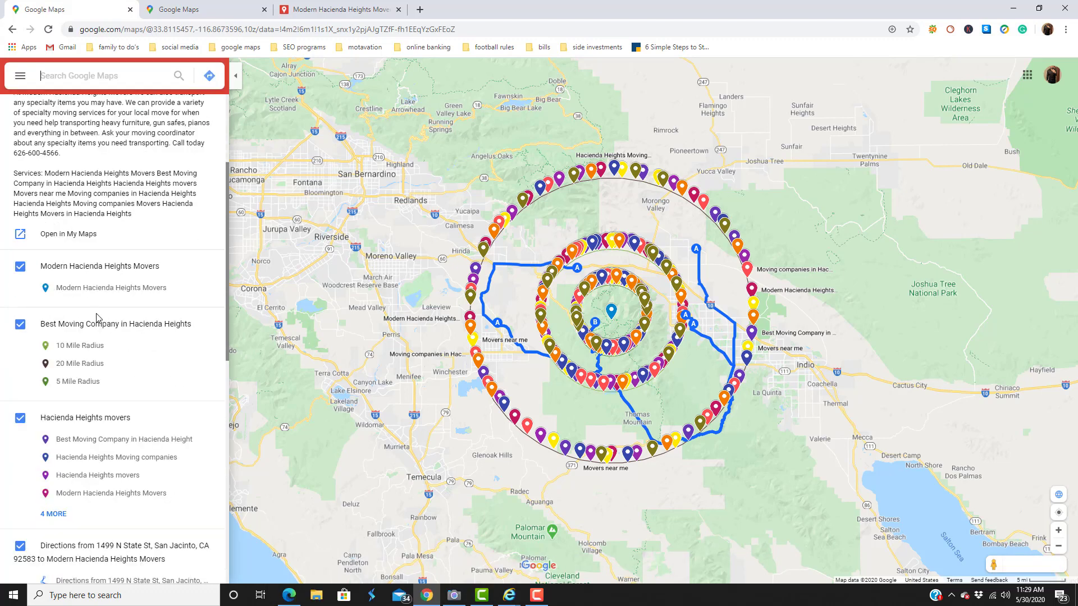